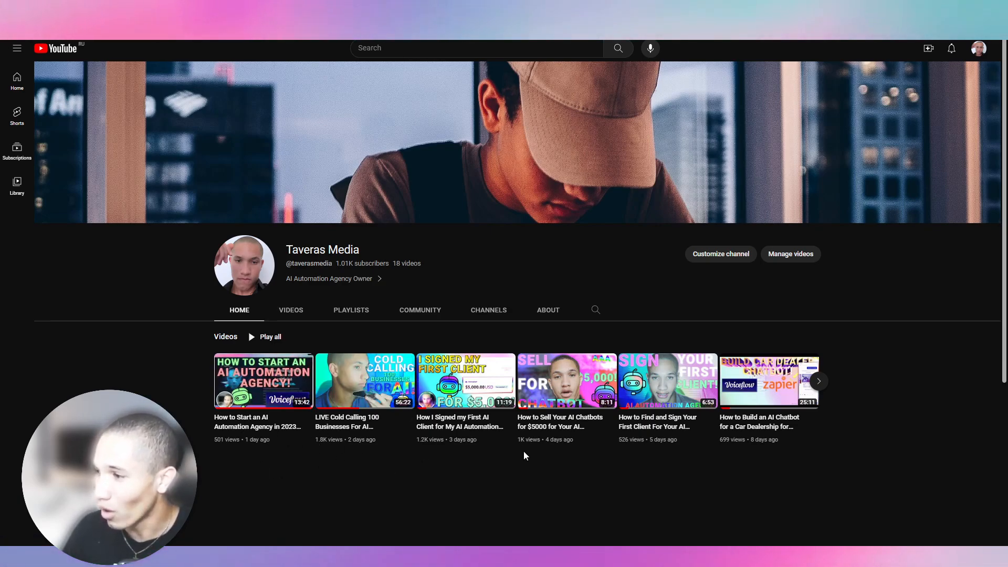
# Browse the list of uploaded videos on the Taveras Media YouTube channel.
pyautogui.click(298, 312)
pyautogui.scroll(-6, 252, 288)
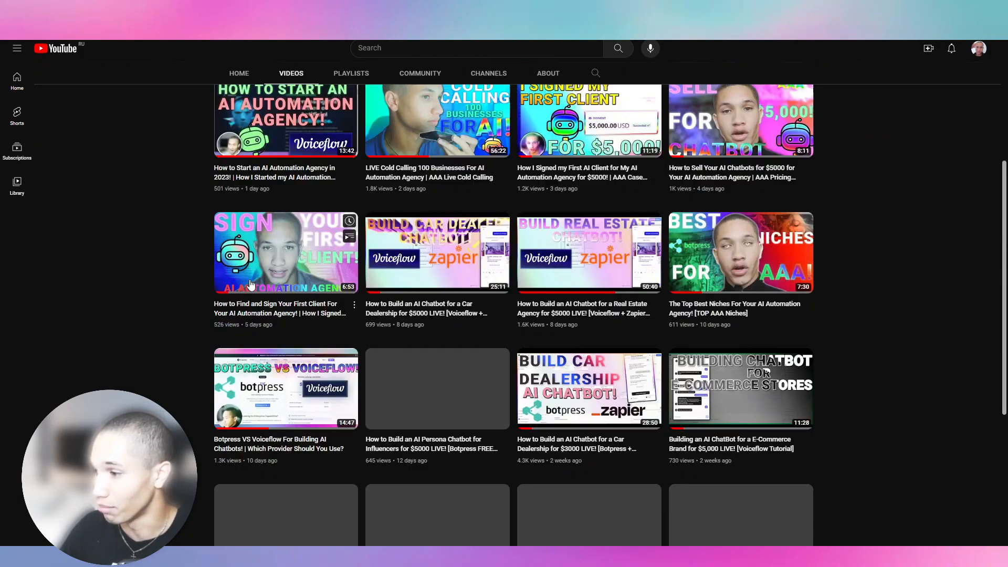
pyautogui.scroll(-3, 245, 296)
pyautogui.scroll(10, 231, 309)
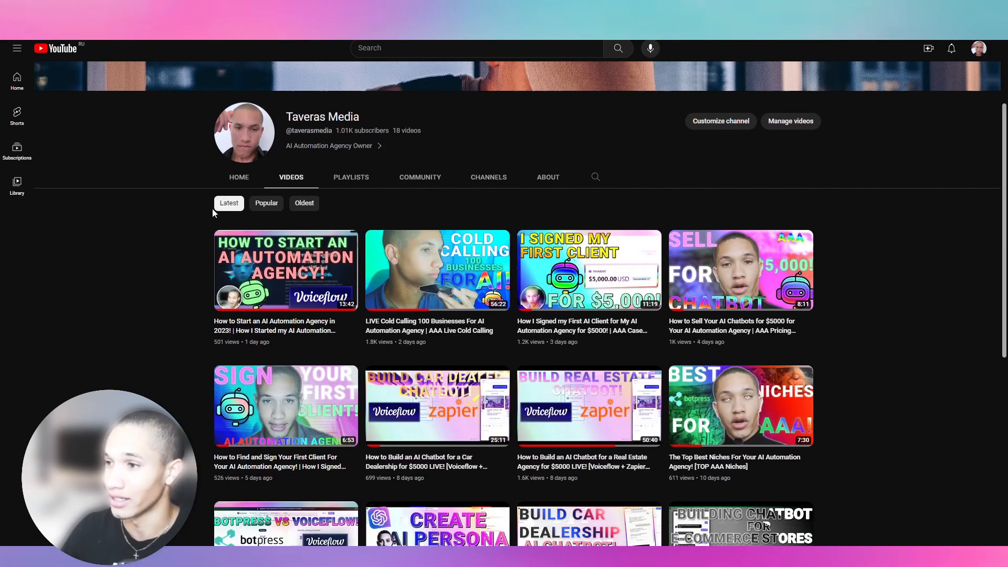
pyautogui.click(235, 307)
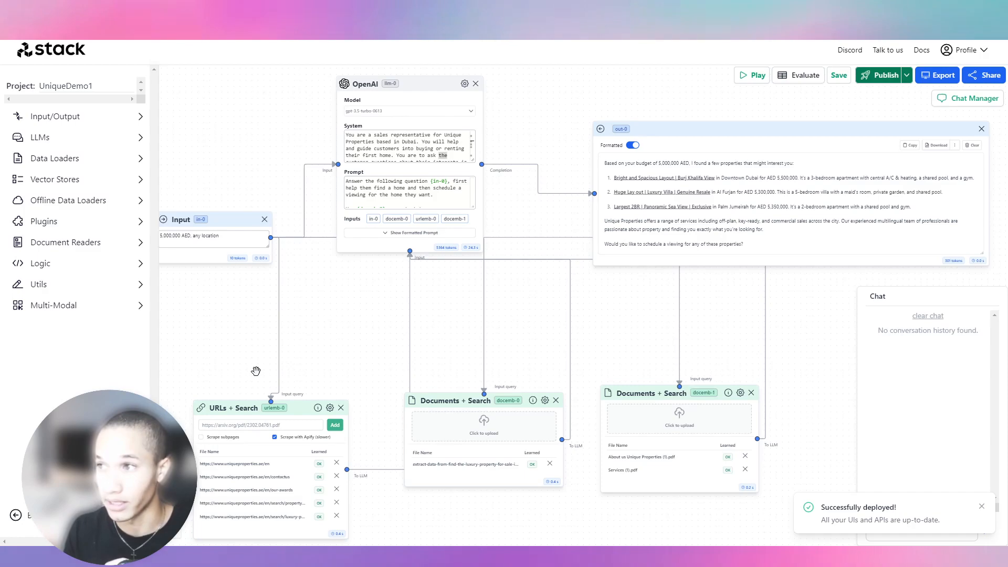
# Switch to the UniqueDemo1 project in Stack and review the models available for its OpenAI block.
pyautogui.click(424, 114)
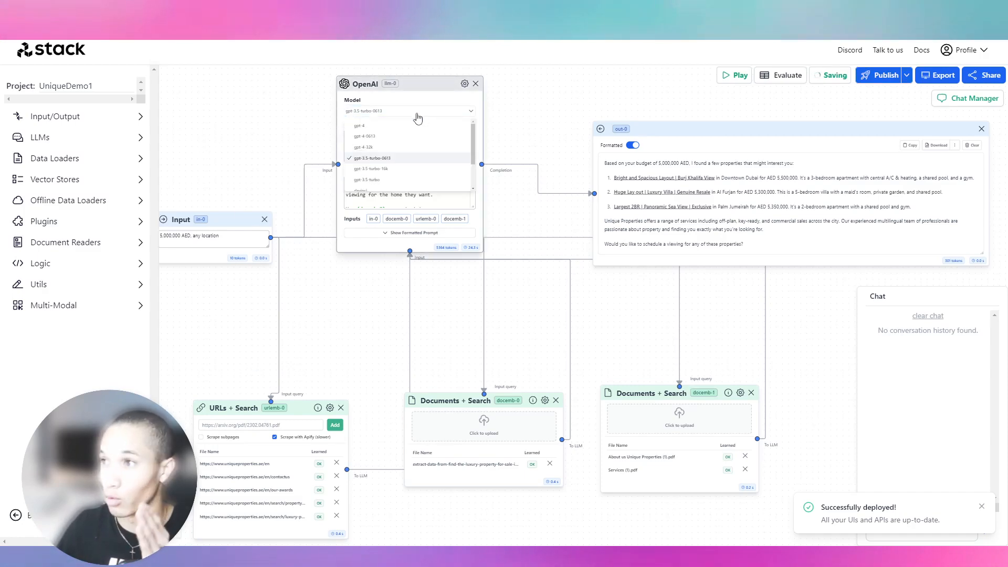
pyautogui.scroll(-3, 389, 168)
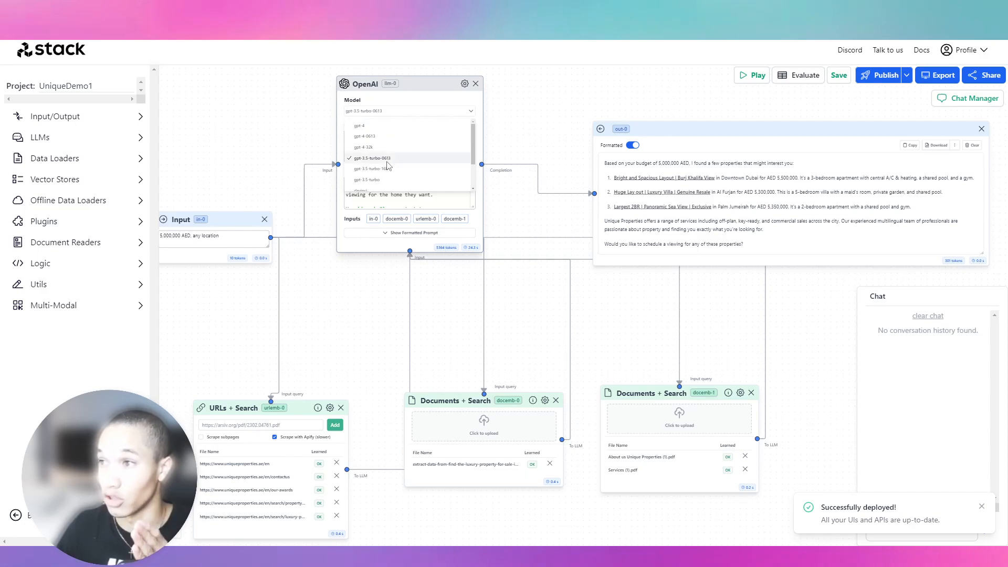
pyautogui.click(533, 107)
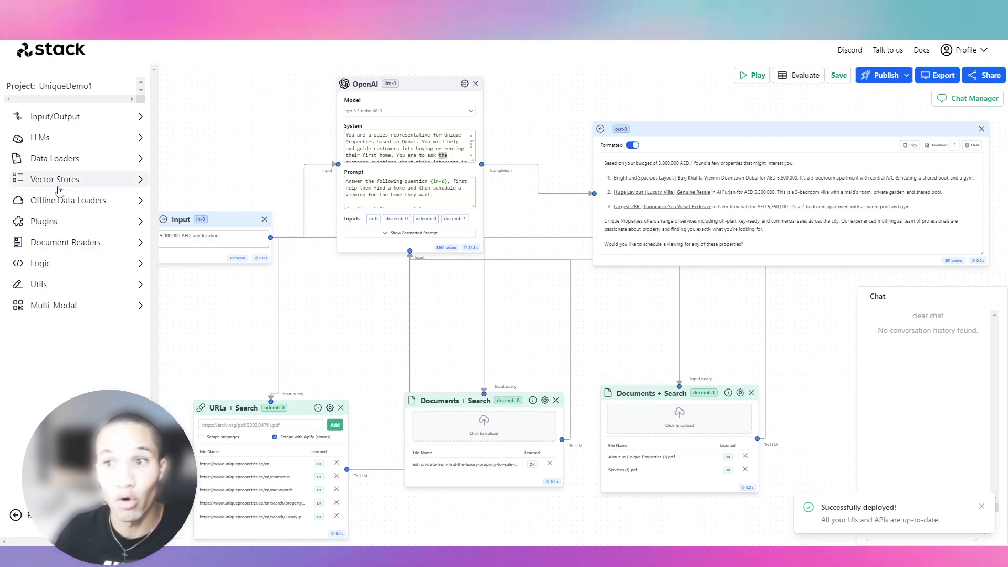
# Try out a Custom API plugin block on the canvas and remove it.
pyautogui.click(50, 225)
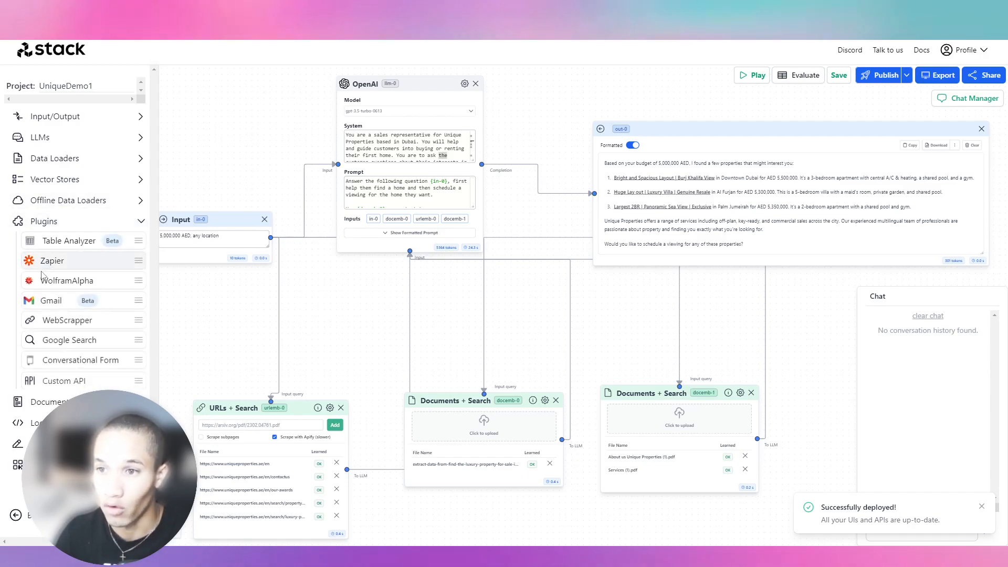
pyautogui.moveTo(53, 380); pyautogui.dragTo(213, 291)
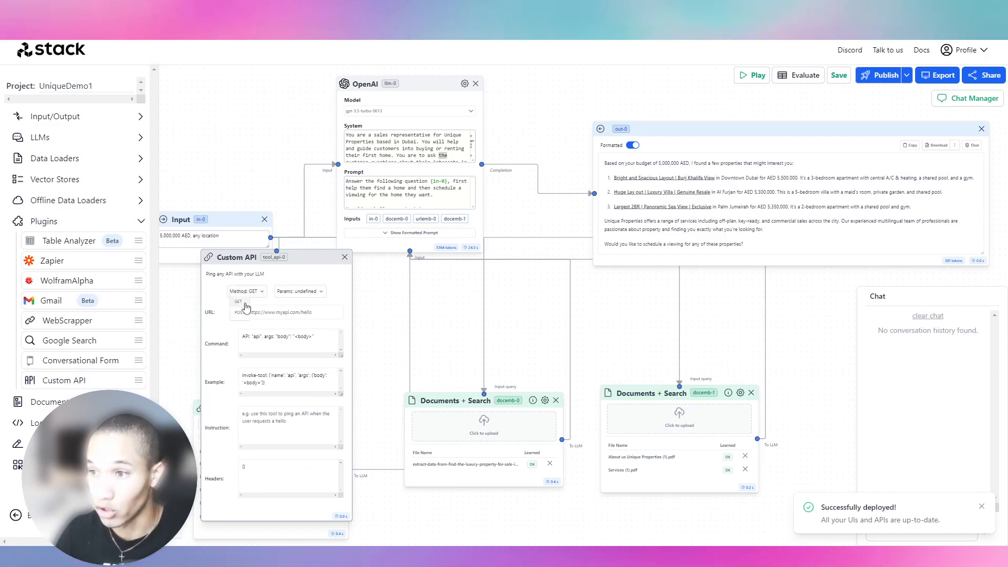
pyautogui.click(345, 257)
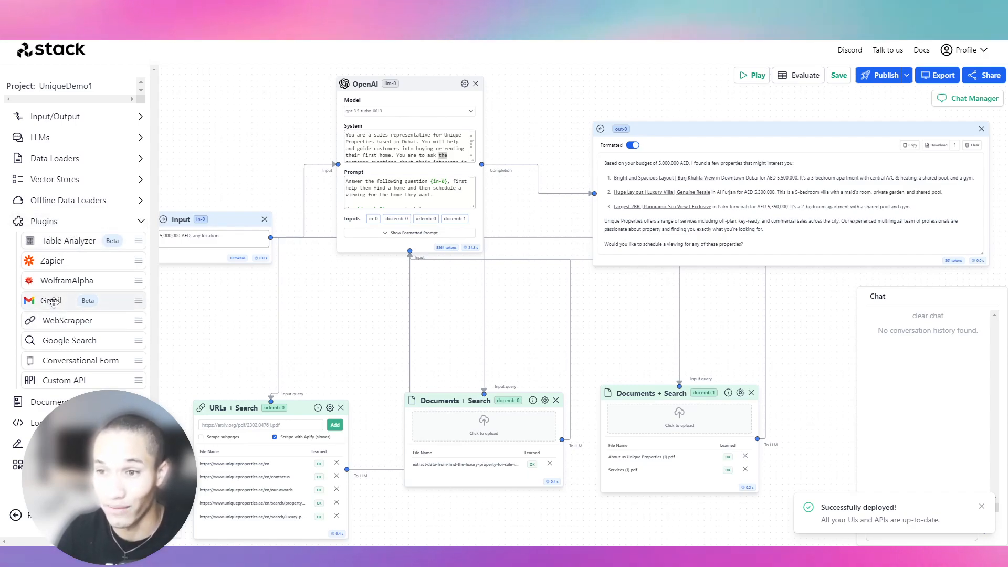
# Examine the components offered under Multi-Modal, Utils, Logic, Document Readers and Plugins.
pyautogui.click(58, 221)
pyautogui.click(58, 305)
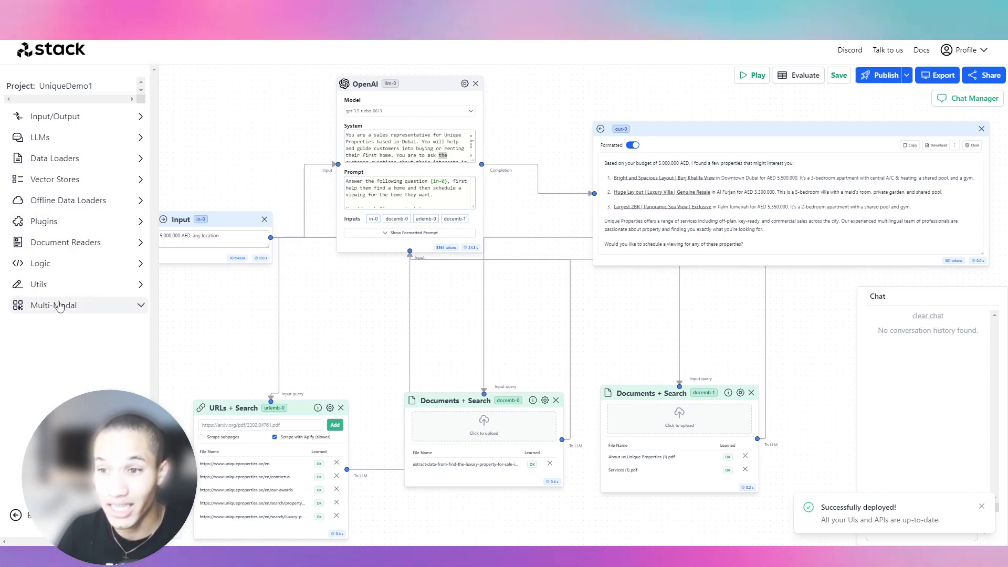
pyautogui.click(53, 284)
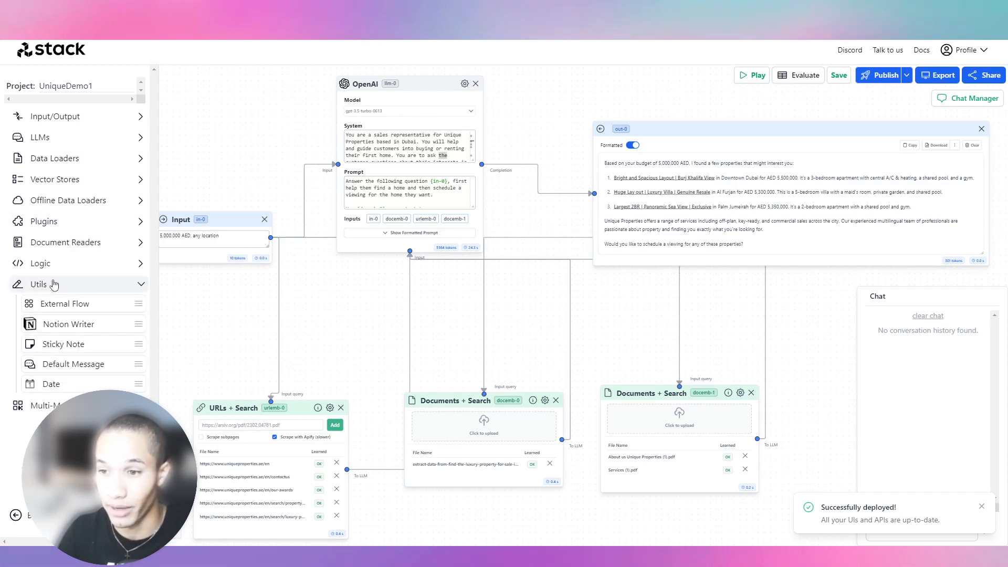
pyautogui.click(53, 284)
pyautogui.click(38, 263)
pyautogui.click(62, 243)
pyautogui.click(62, 242)
pyautogui.click(62, 243)
pyautogui.click(57, 242)
pyautogui.click(55, 221)
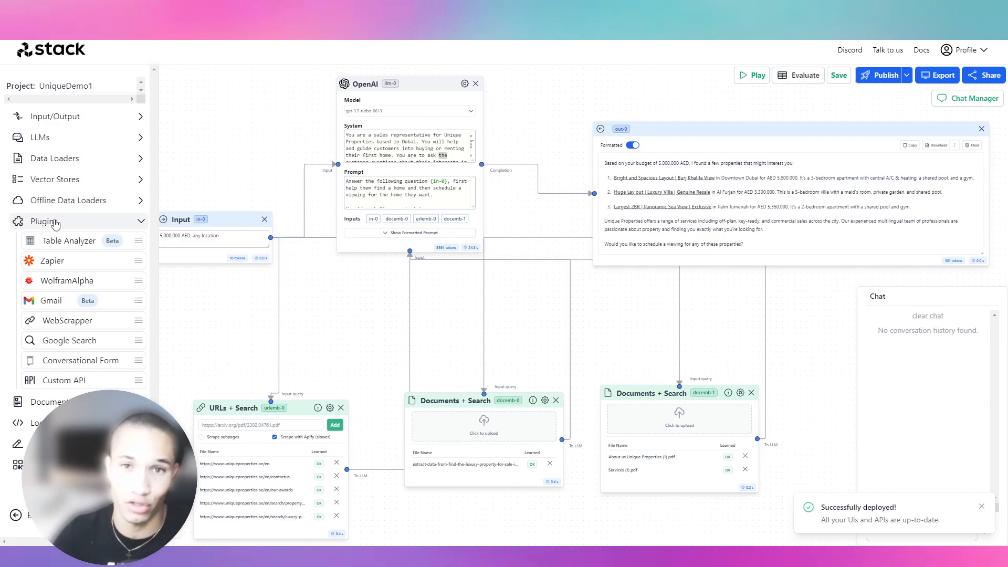
pyautogui.click(55, 222)
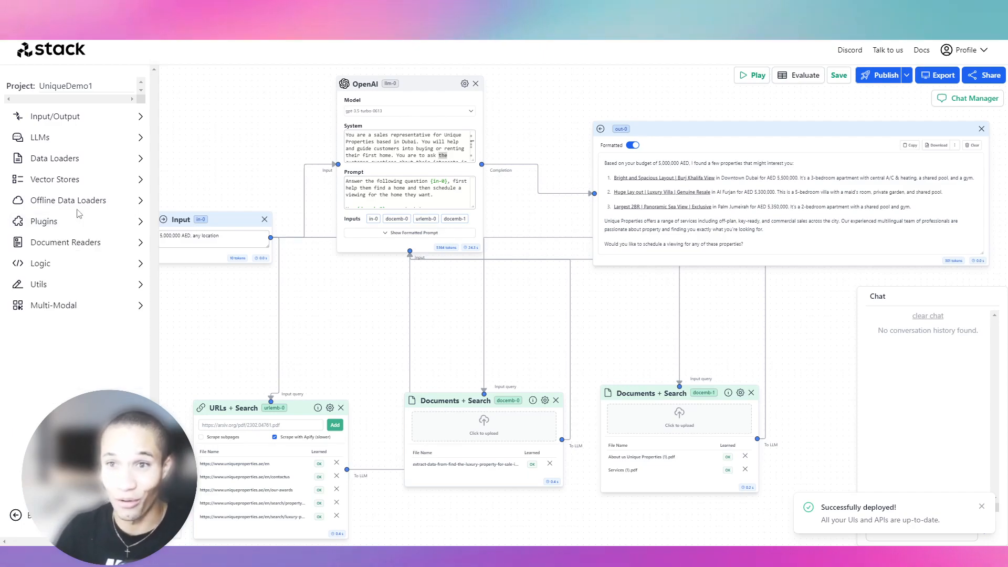
# Examine the components offered under Offline Data Loaders, Vector Stores, Data Loaders, LLMs and Input/Output.
pyautogui.click(78, 203)
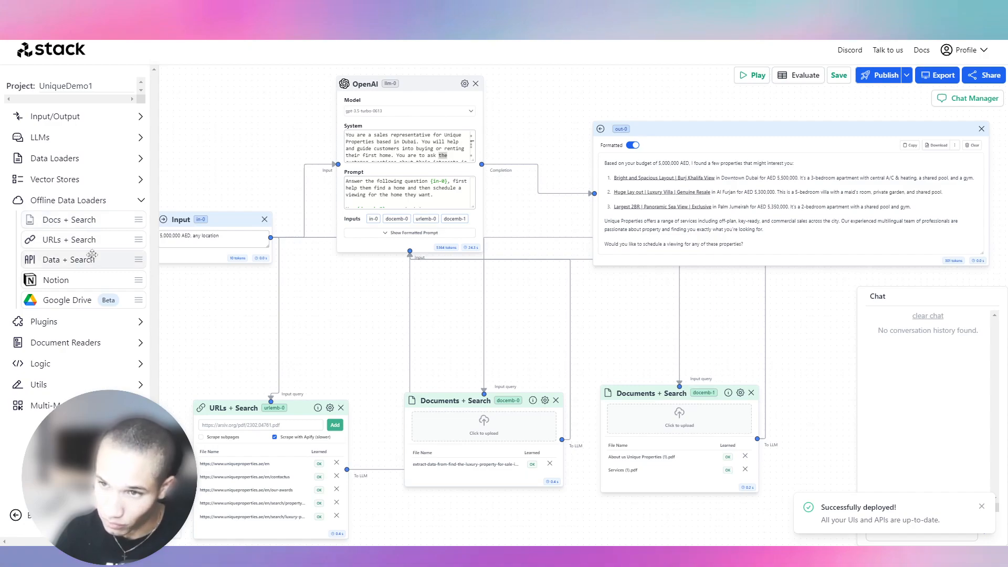
pyautogui.click(53, 179)
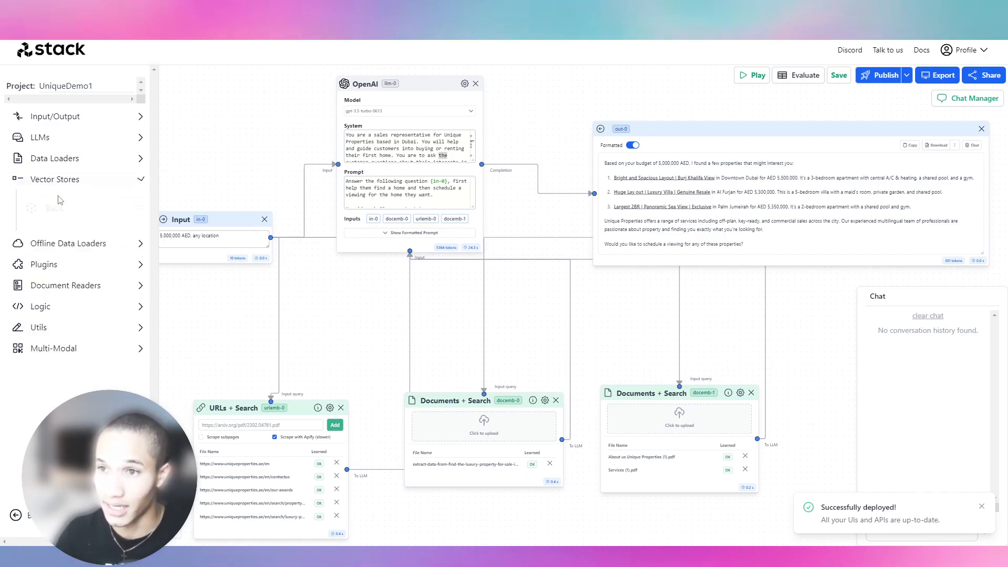
pyautogui.click(53, 158)
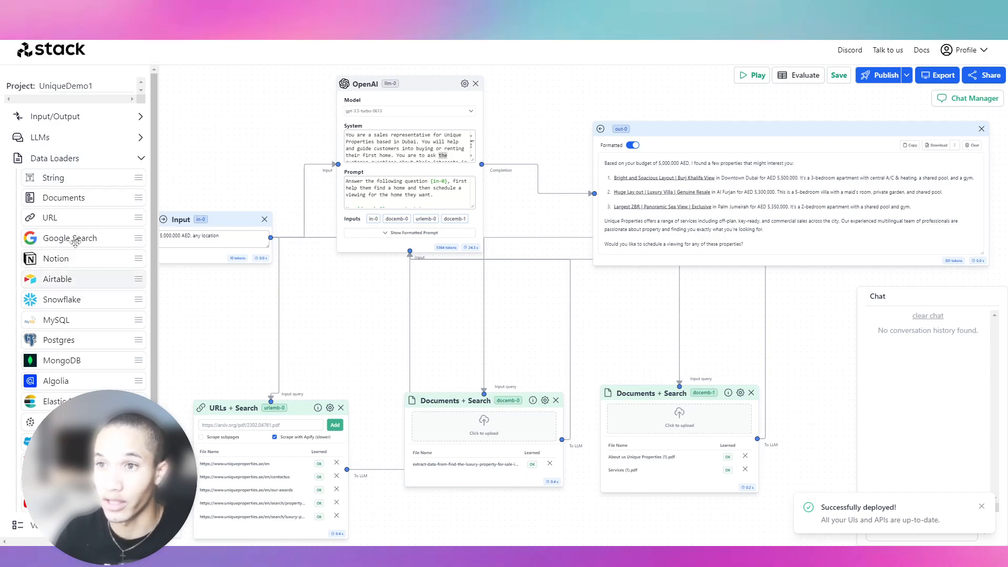
pyautogui.scroll(-1, 79, 232)
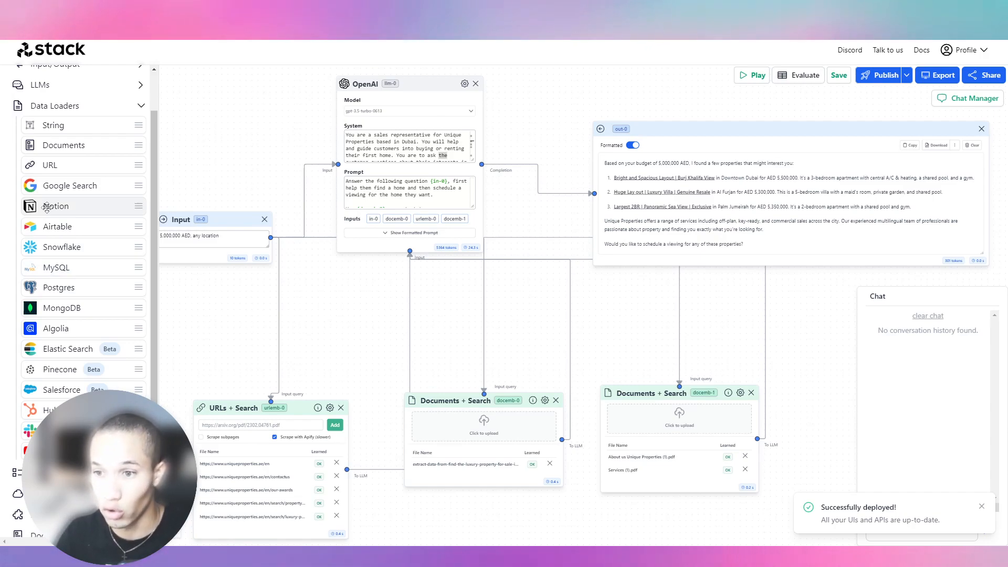
pyautogui.scroll(1, 47, 206)
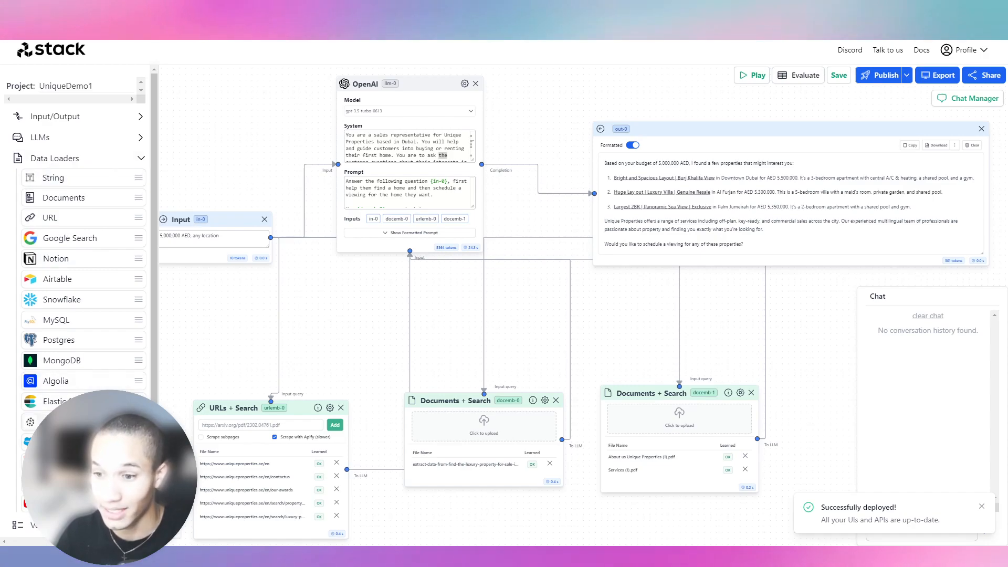
pyautogui.click(55, 158)
pyautogui.click(57, 140)
pyautogui.click(64, 119)
pyautogui.click(65, 123)
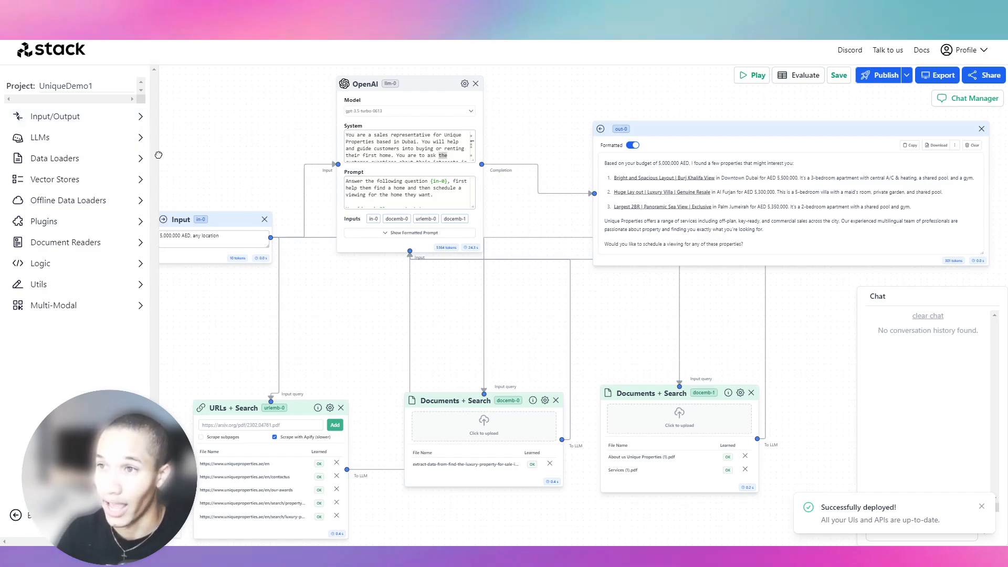
pyautogui.moveTo(159, 155); pyautogui.dragTo(181, 156)
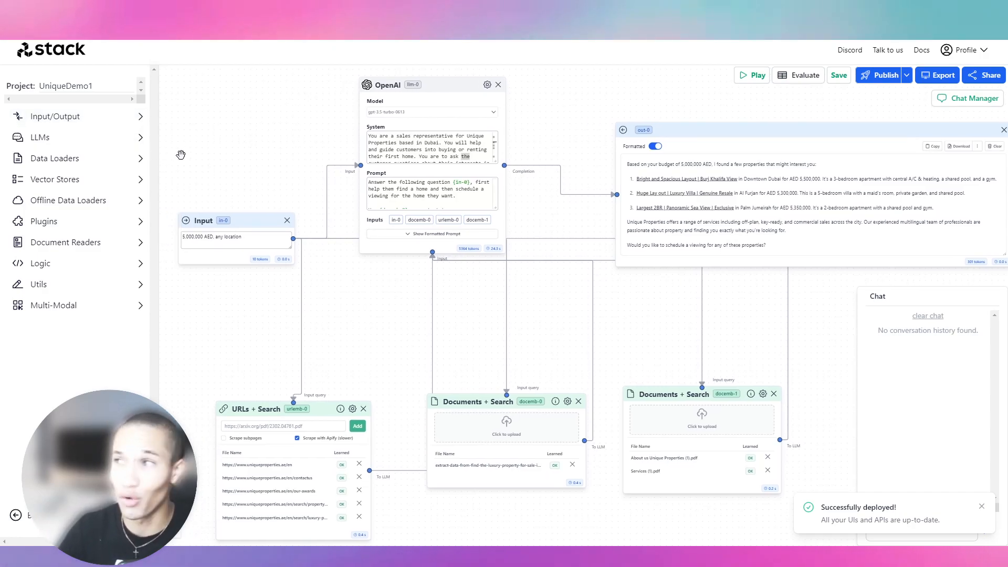
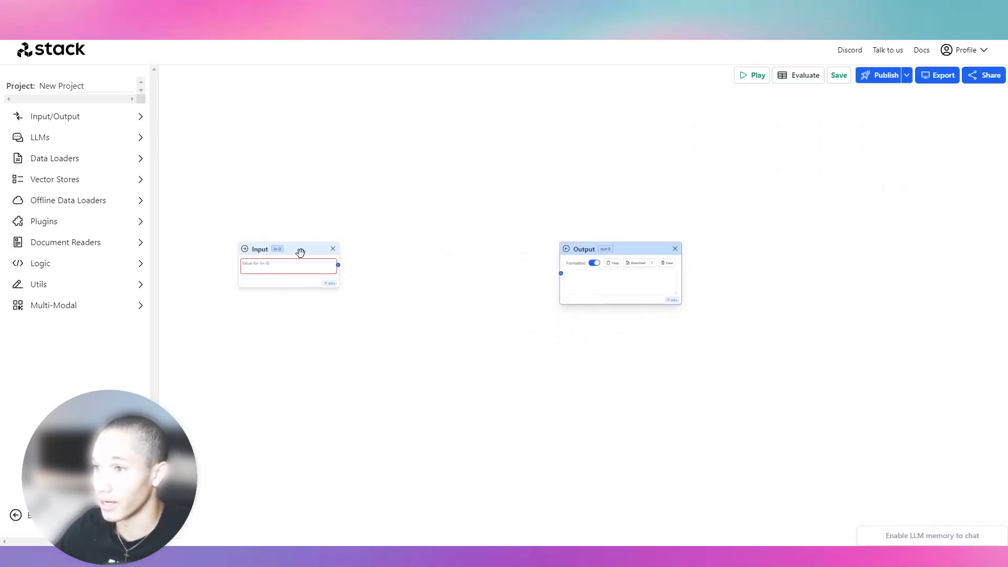
# In the new project, space the Input and Output blocks further apart on the canvas.
pyautogui.moveTo(311, 253); pyautogui.dragTo(298, 259)
pyautogui.moveTo(634, 245); pyautogui.dragTo(693, 225)
pyautogui.moveTo(447, 256); pyautogui.dragTo(440, 248)
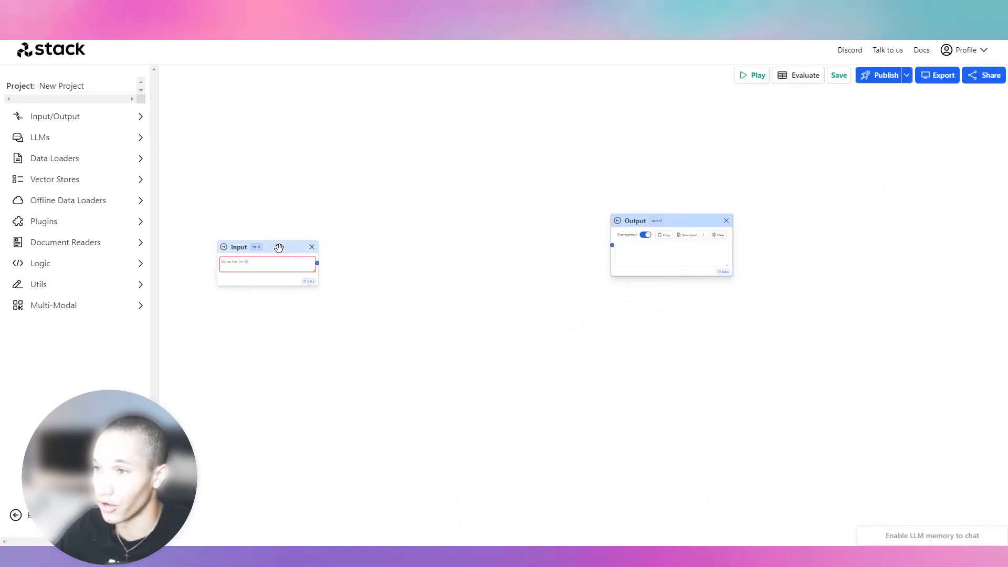
pyautogui.moveTo(279, 248); pyautogui.dragTo(280, 228)
# Add an OpenAI block between the Input and Output blocks and set its model to gpt-3.5-turbo-16k.
pyautogui.click(89, 137)
pyautogui.moveTo(366, 219); pyautogui.dragTo(369, 217)
pyautogui.moveTo(434, 222); pyautogui.dragTo(434, 201)
pyautogui.click(423, 226)
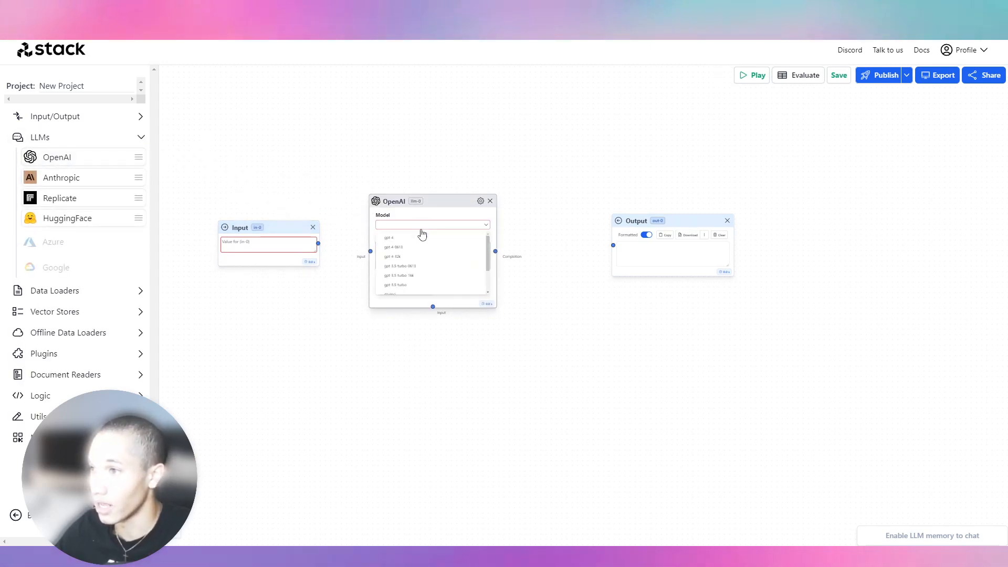
pyautogui.click(417, 275)
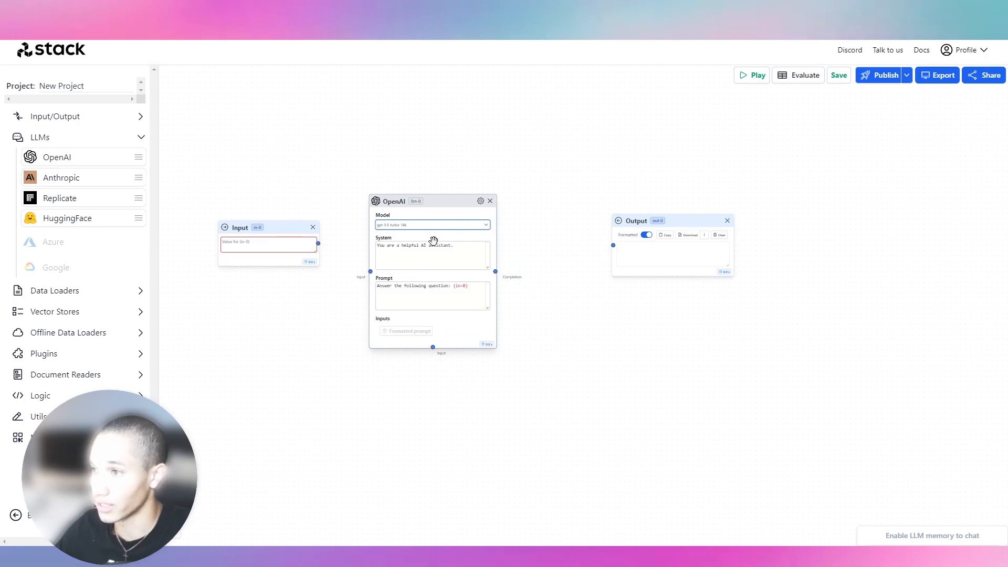
pyautogui.moveTo(418, 241); pyautogui.dragTo(438, 227)
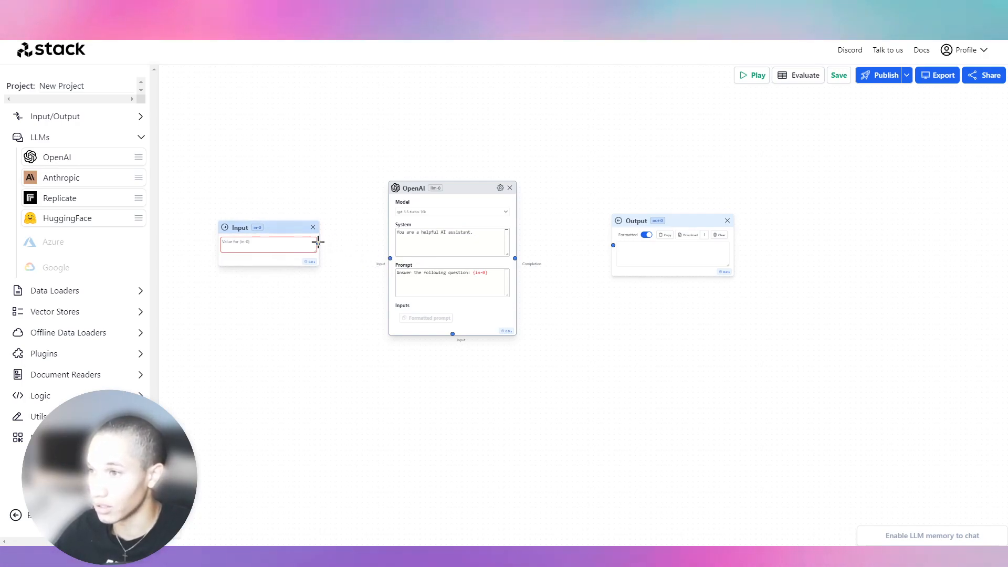
# Connect the Input block to the OpenAI block and its completion to the Output block, spacing the blocks out.
pyautogui.moveTo(390, 257); pyautogui.dragTo(390, 259)
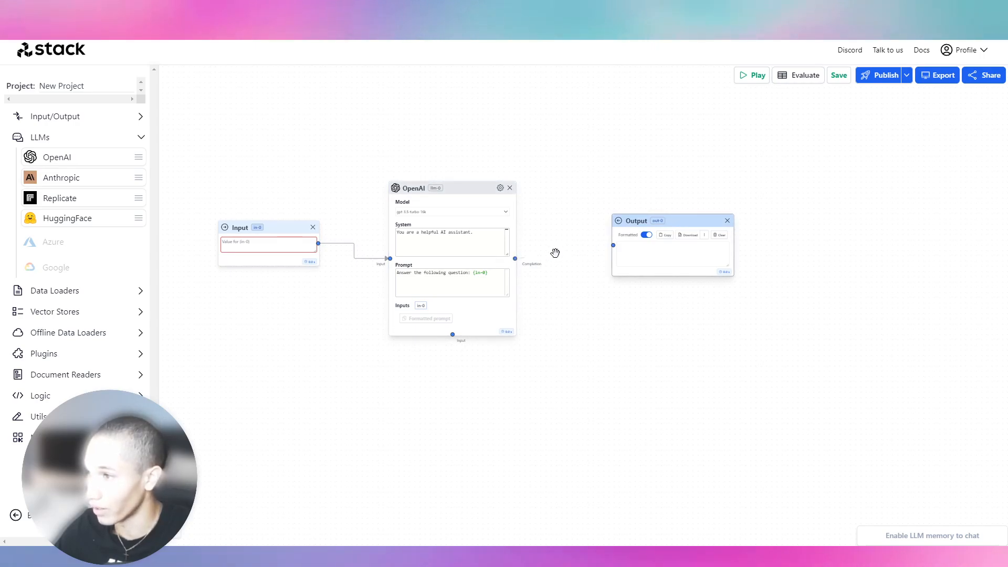
pyautogui.moveTo(673, 237); pyautogui.dragTo(713, 211)
pyautogui.moveTo(493, 190); pyautogui.dragTo(519, 177)
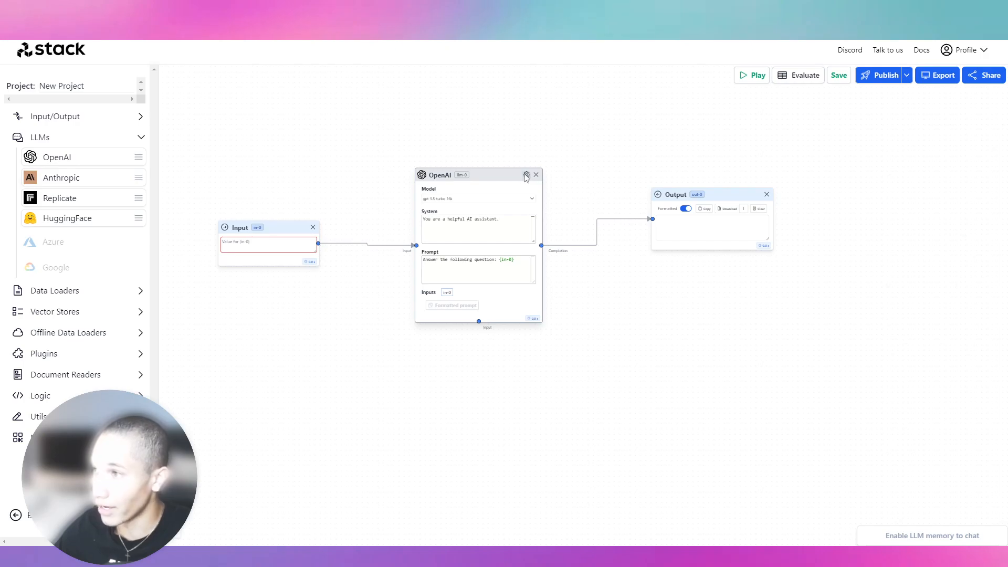
# Enable memory in the OpenAI block's settings.
pyautogui.click(526, 175)
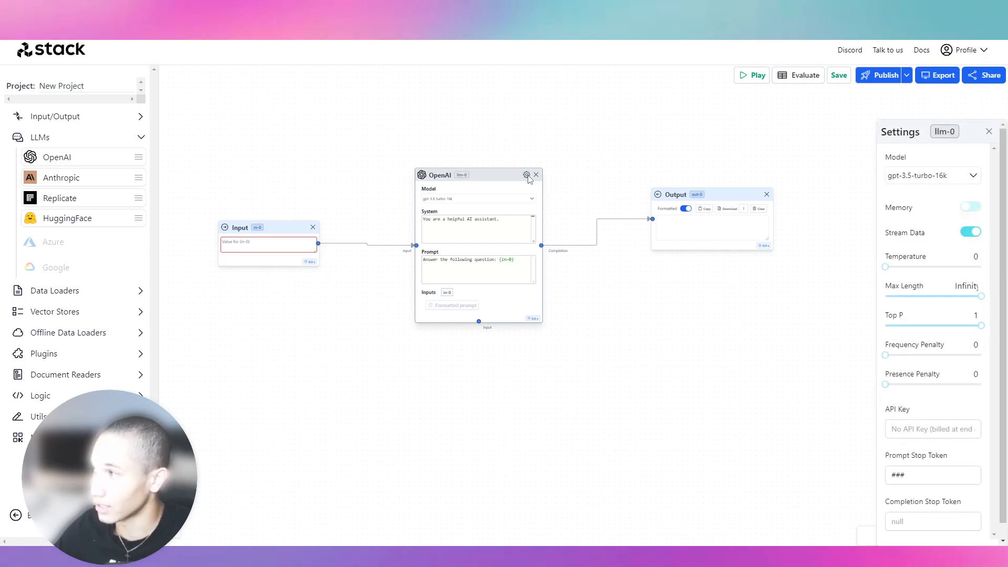
pyautogui.click(969, 207)
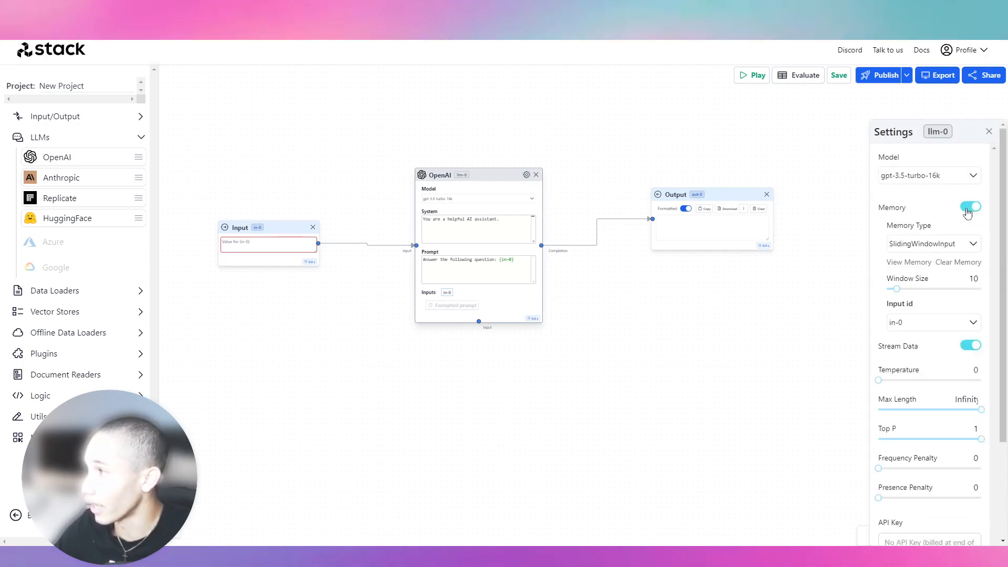
pyautogui.click(988, 131)
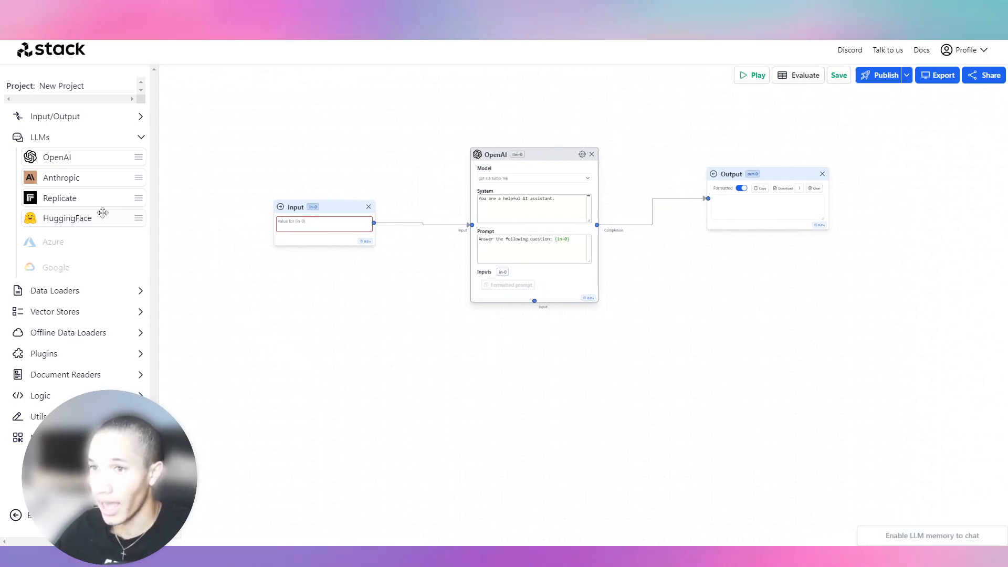
# Add a Documents + Search block and a URLs + Search block below the Input and OpenAI blocks.
pyautogui.click(74, 335)
pyautogui.click(83, 139)
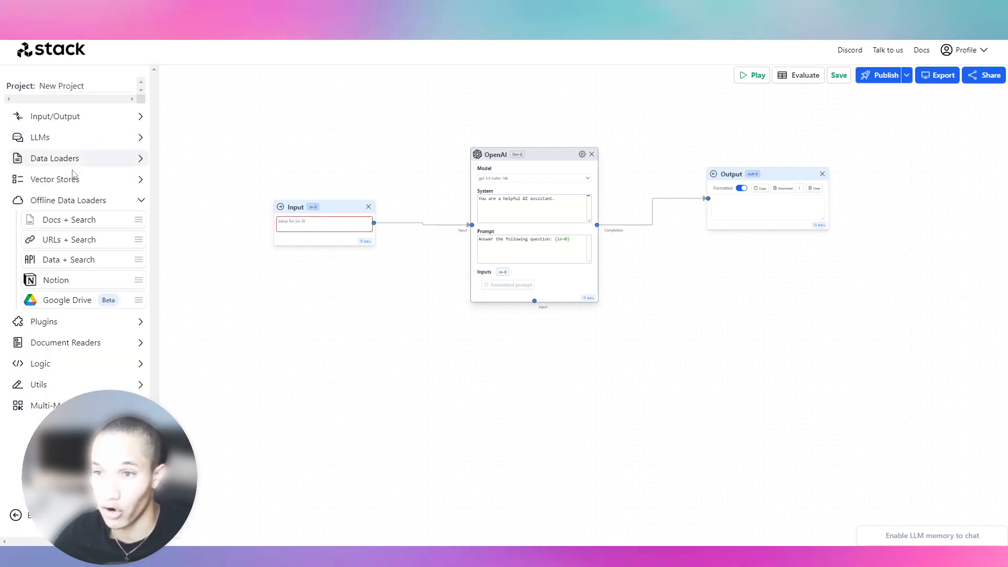
pyautogui.moveTo(77, 225); pyautogui.dragTo(314, 316)
pyautogui.moveTo(71, 244); pyautogui.dragTo(531, 424)
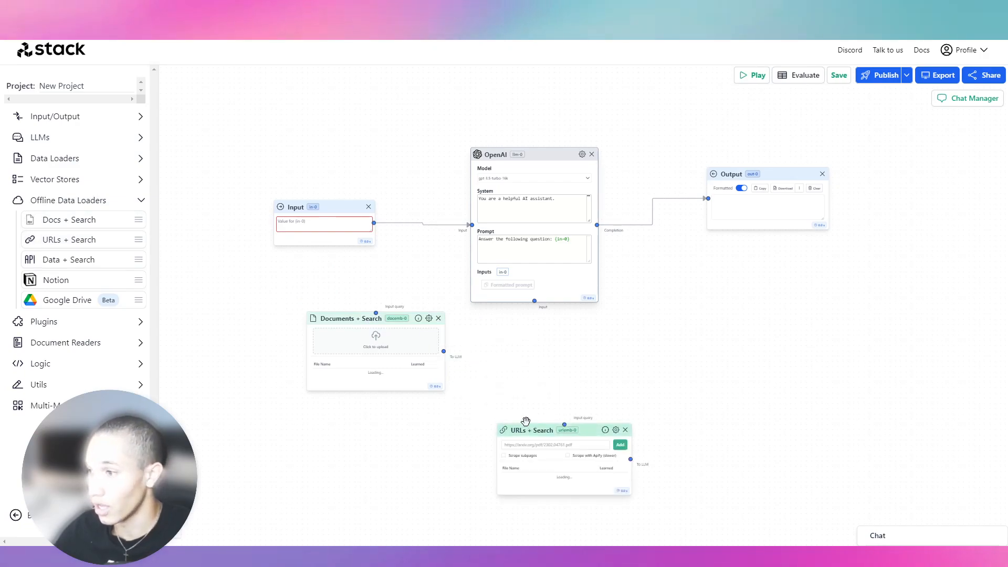
pyautogui.moveTo(321, 326); pyautogui.dragTo(282, 333)
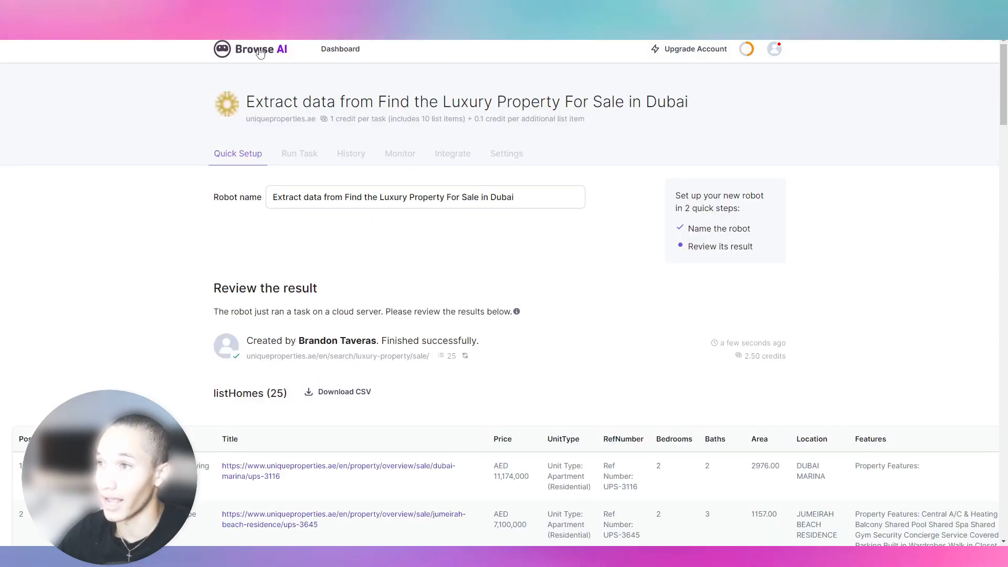
pyautogui.click(254, 49)
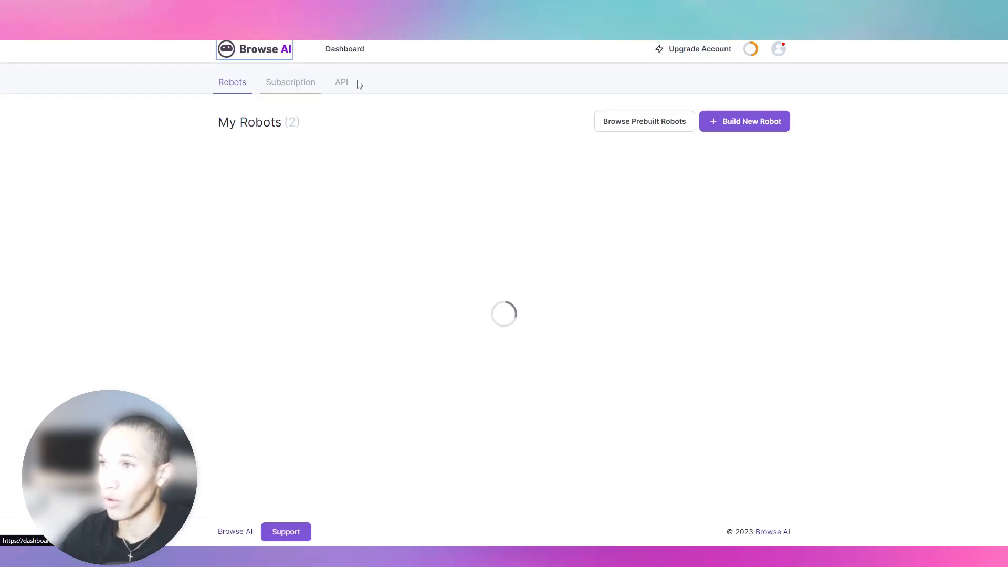
pyautogui.click(721, 123)
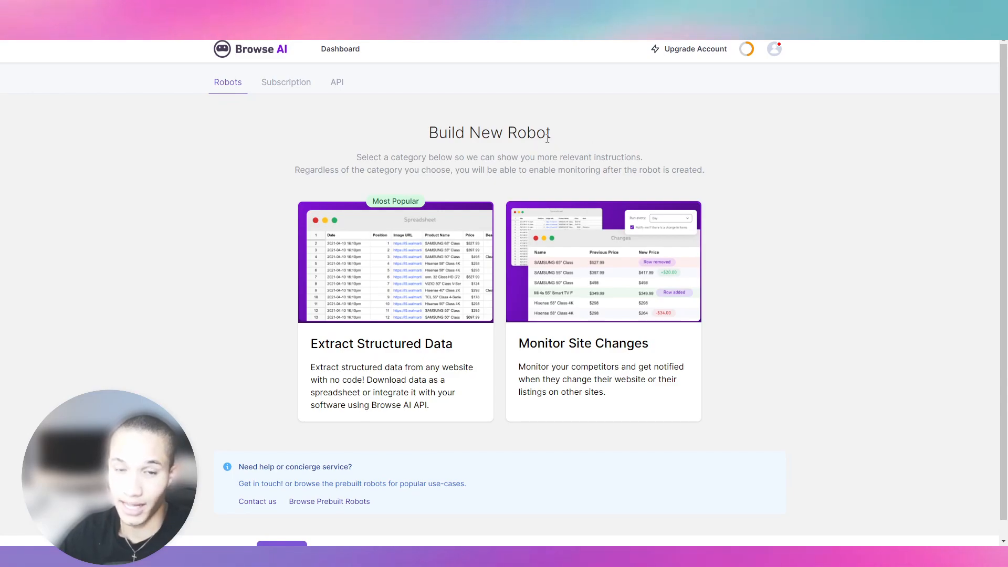
pyautogui.click(400, 267)
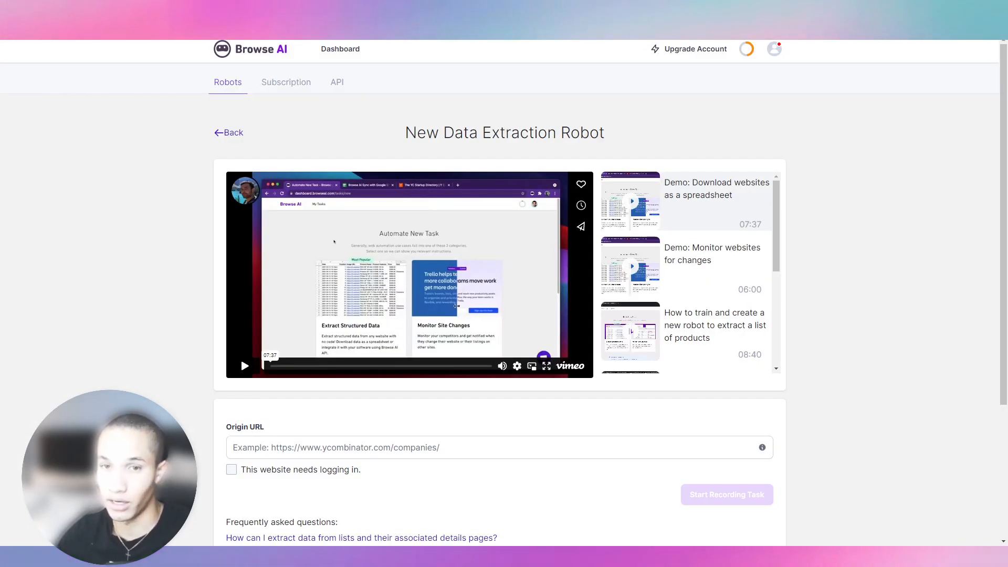
pyautogui.click(403, 447)
pyautogui.write('https://www.drivenproperties.com/dubai/properties-for-sale')
pyautogui.press('Escape')
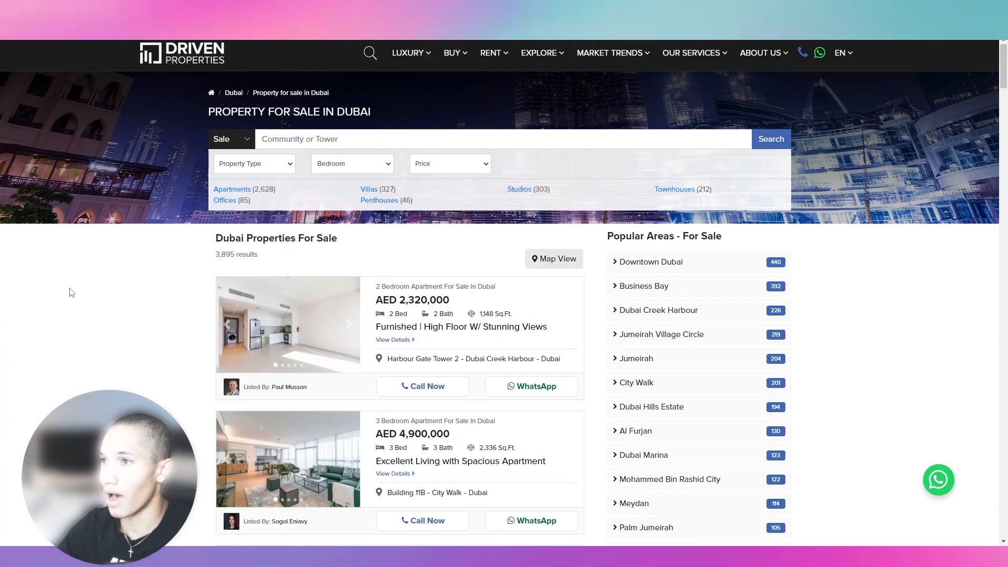
# Inspect the Fetch/XHR requests made when the Driven Properties sale page reloads, using the browser's developer tools.
pyautogui.hotkey('ctrl', 'shift', 'i')
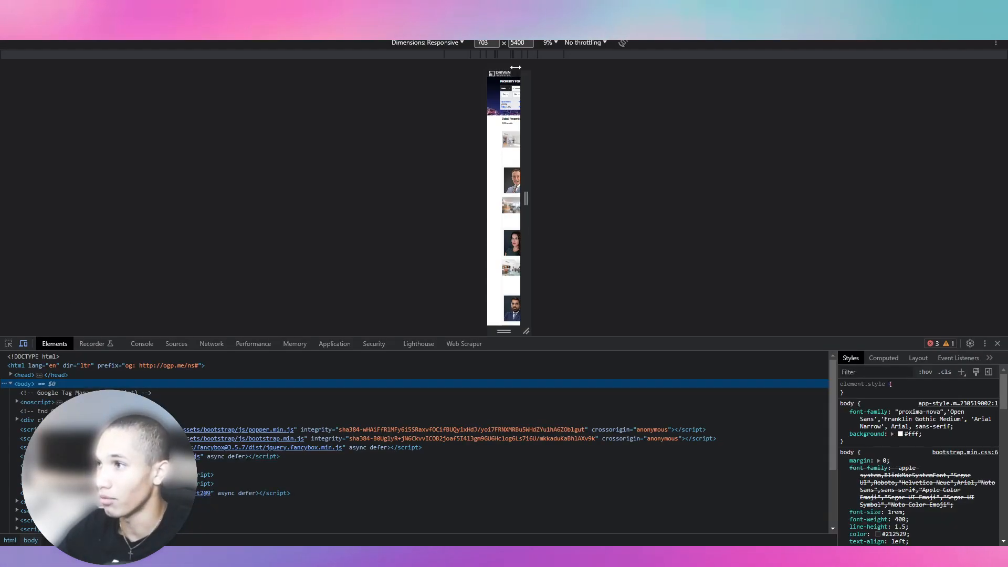
pyautogui.hotkey('ctrl', 'shift', 'm')
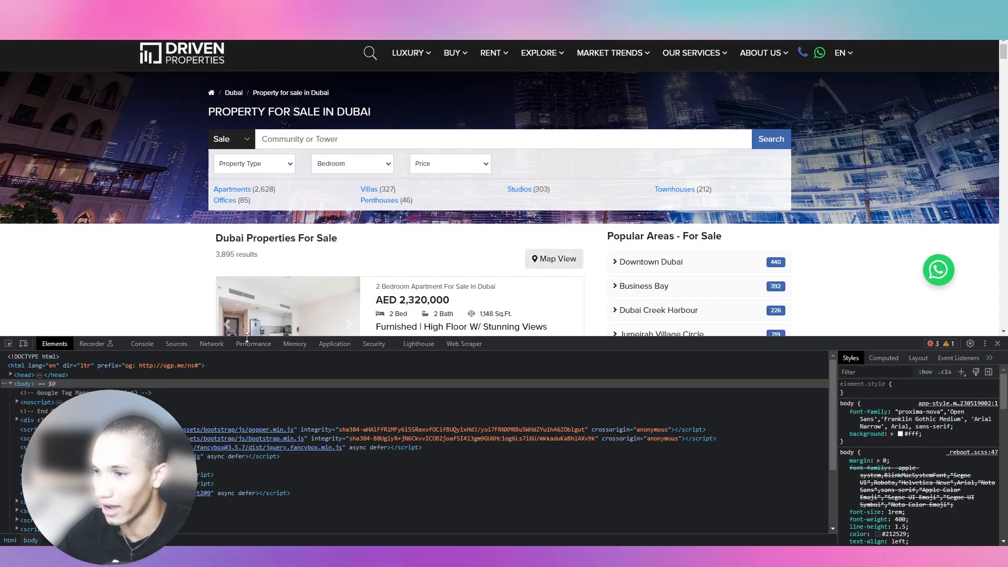
pyautogui.click(176, 343)
pyautogui.click(137, 344)
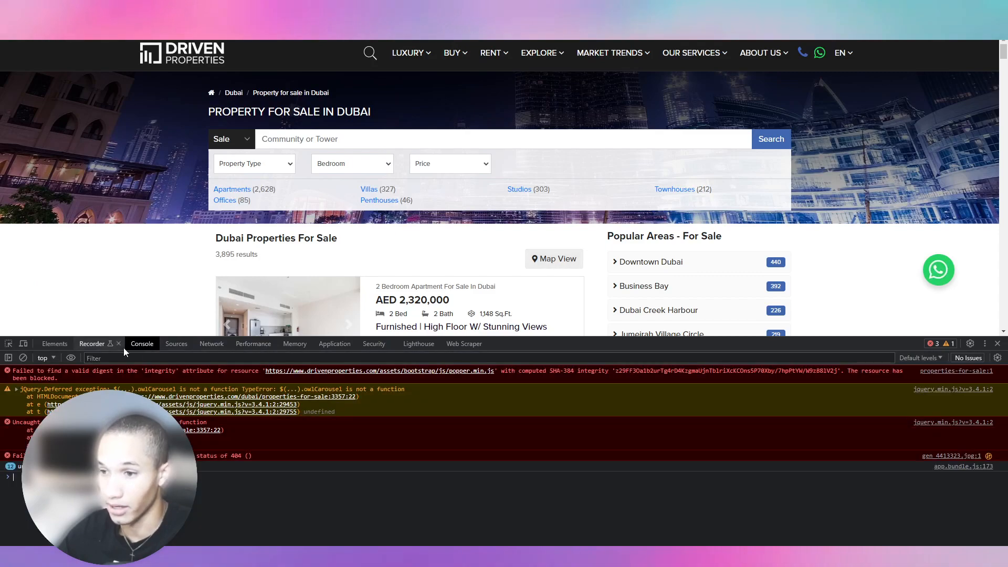
pyautogui.click(211, 343)
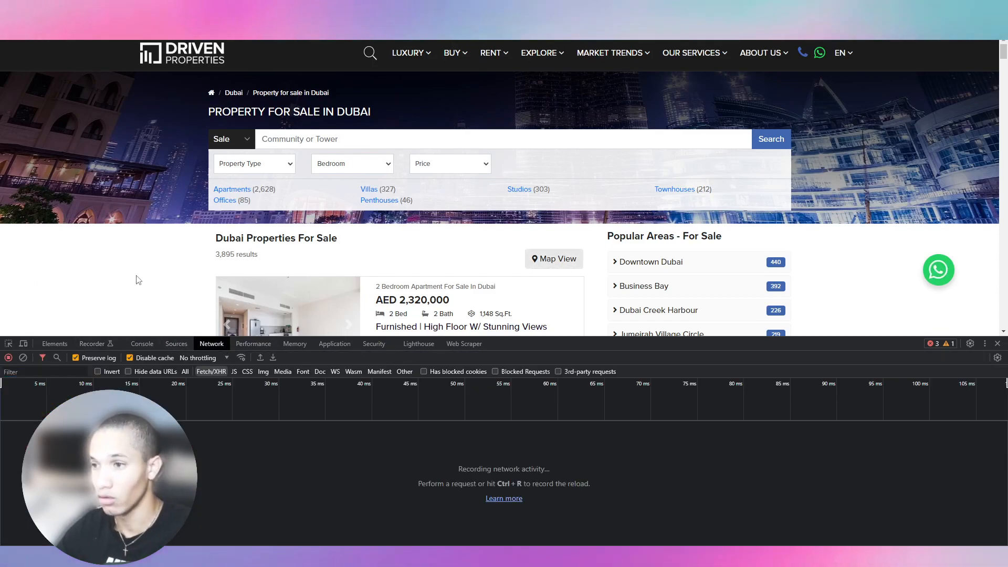
pyautogui.hotkey('ctrl', 'r')
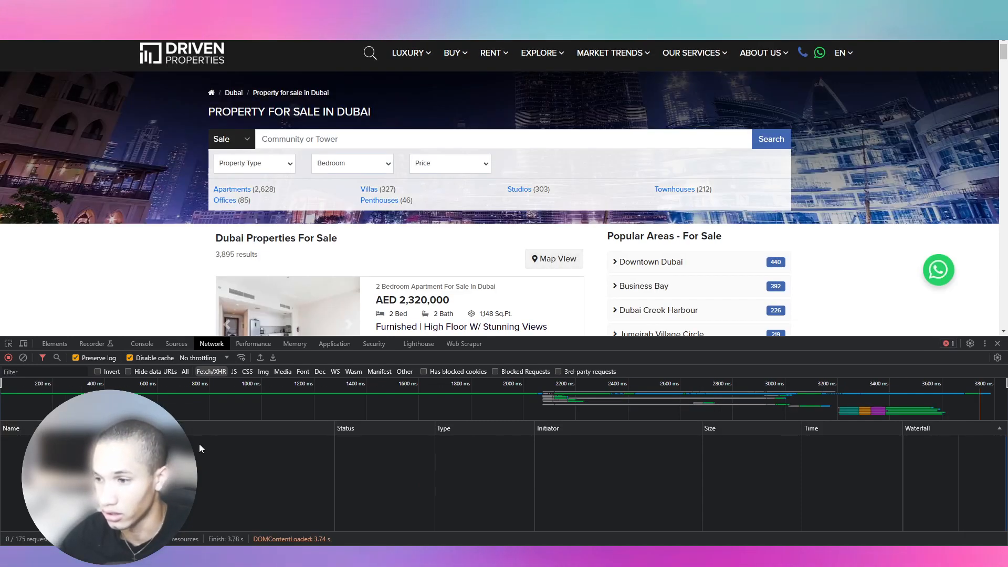
pyautogui.click(199, 443)
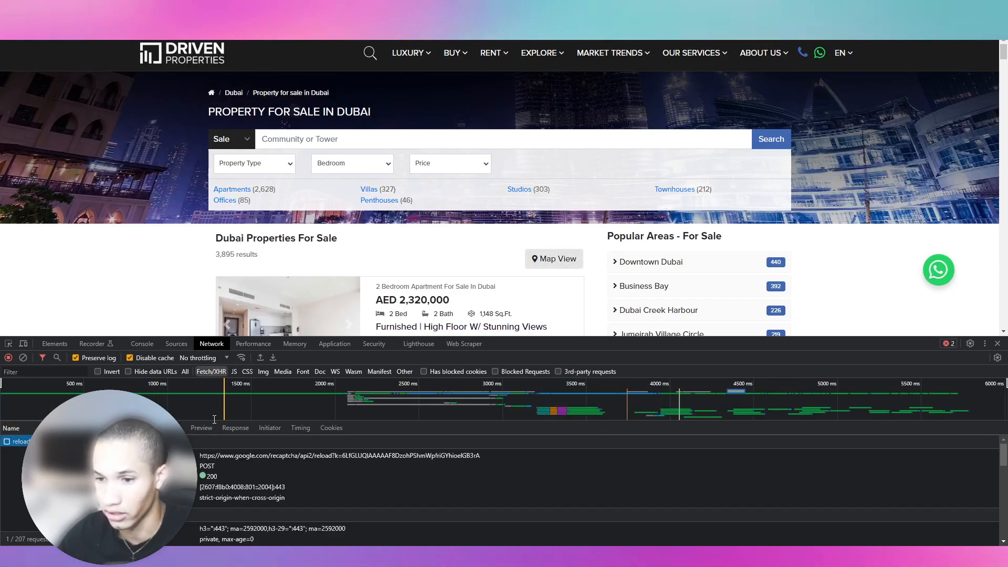
pyautogui.scroll(-3, 379, 218)
pyautogui.scroll(3, 379, 218)
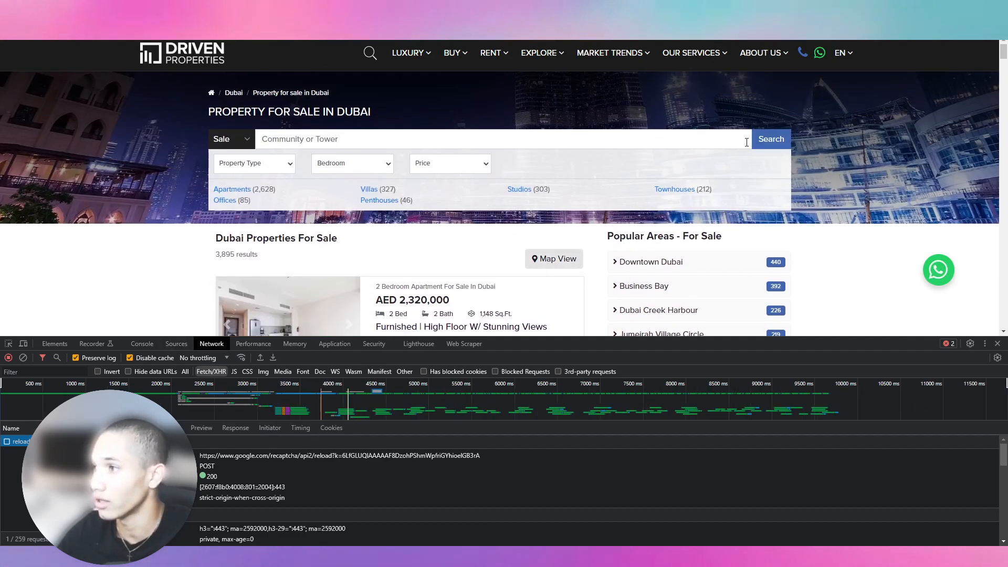
# Run a property search, examine the headers and preview of its network requests, then close the developer tools and return to the sale listings.
pyautogui.click(770, 140)
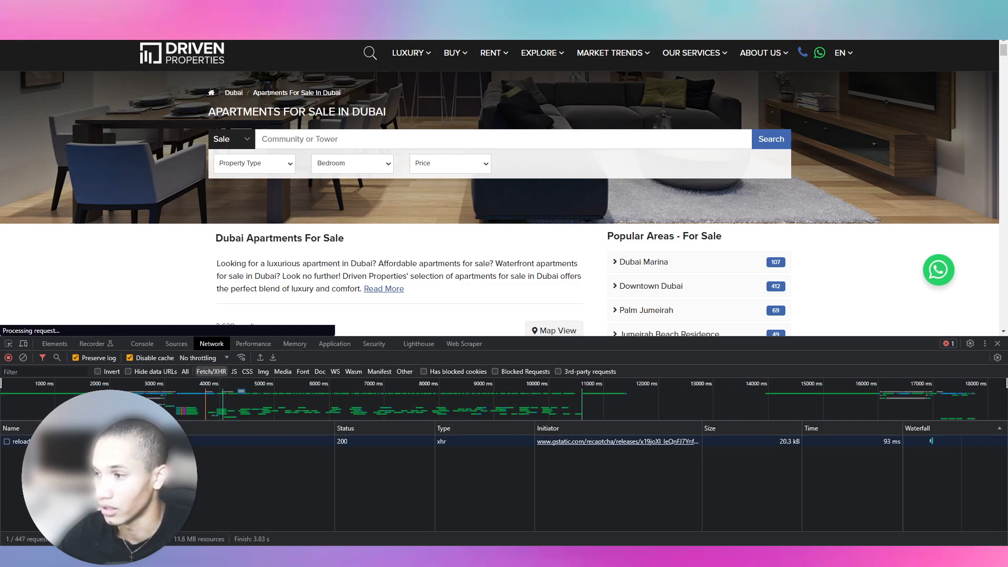
pyautogui.scroll(-3, 203, 266)
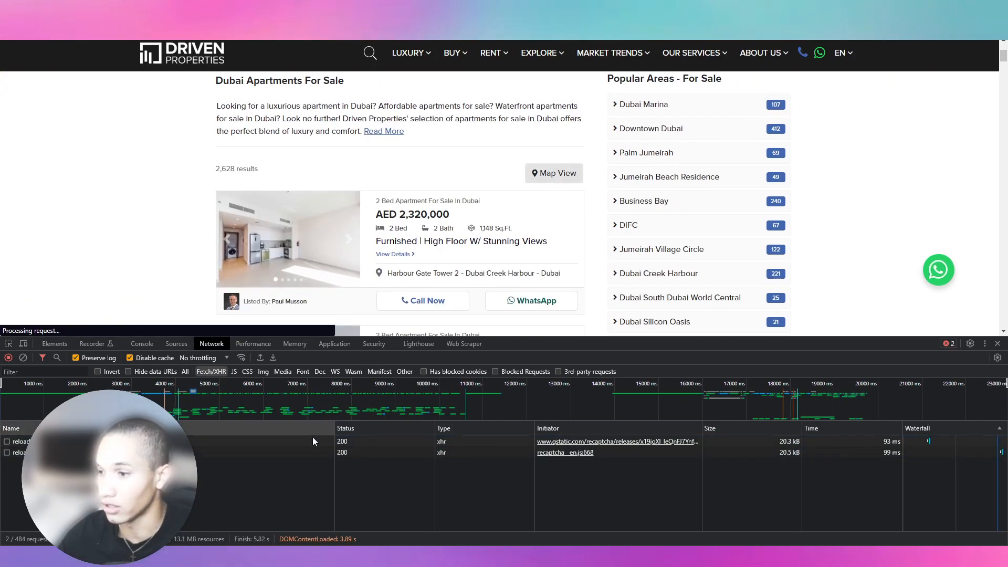
pyautogui.click(313, 451)
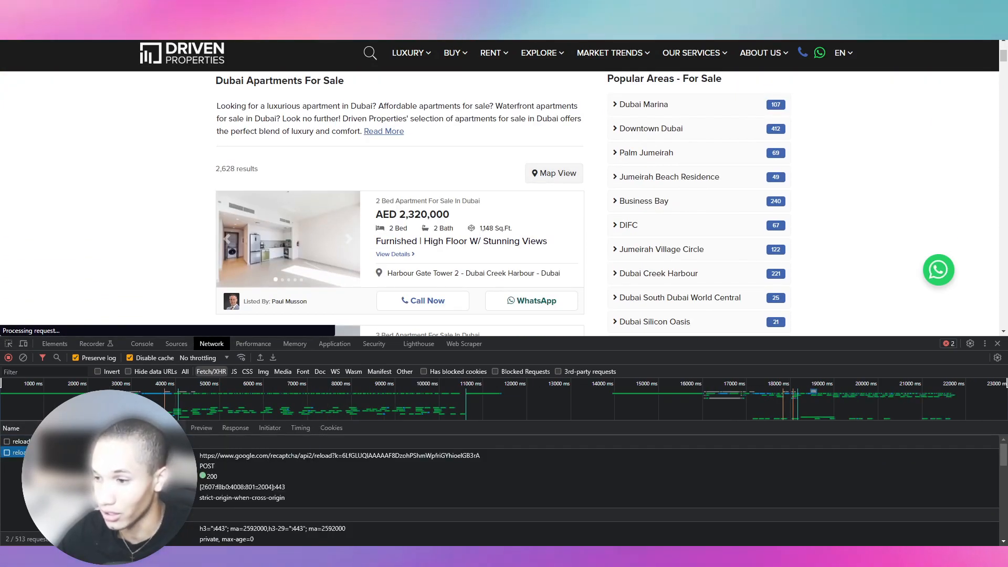
pyautogui.click(173, 427)
pyautogui.click(201, 427)
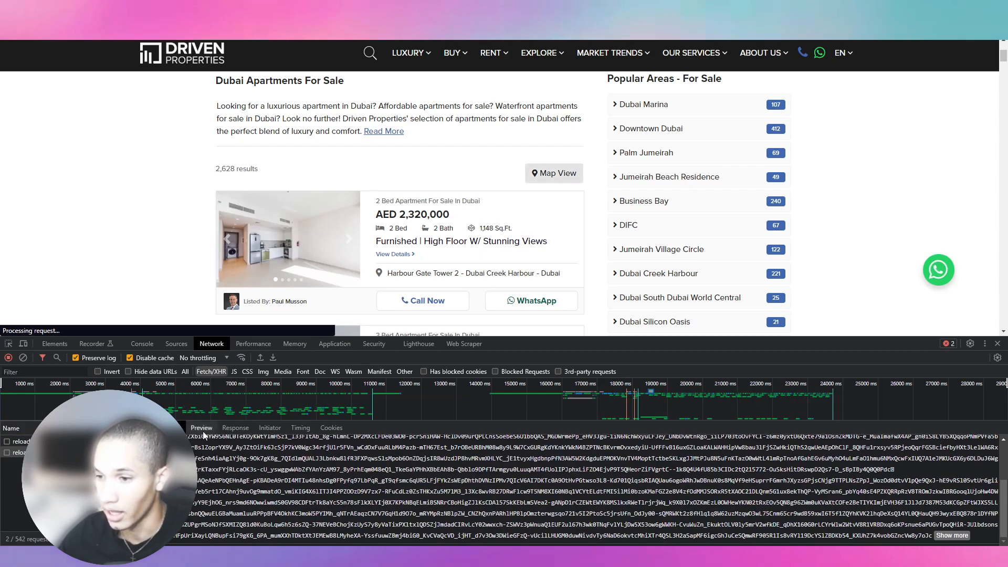
pyautogui.scroll(-3, 593, 488)
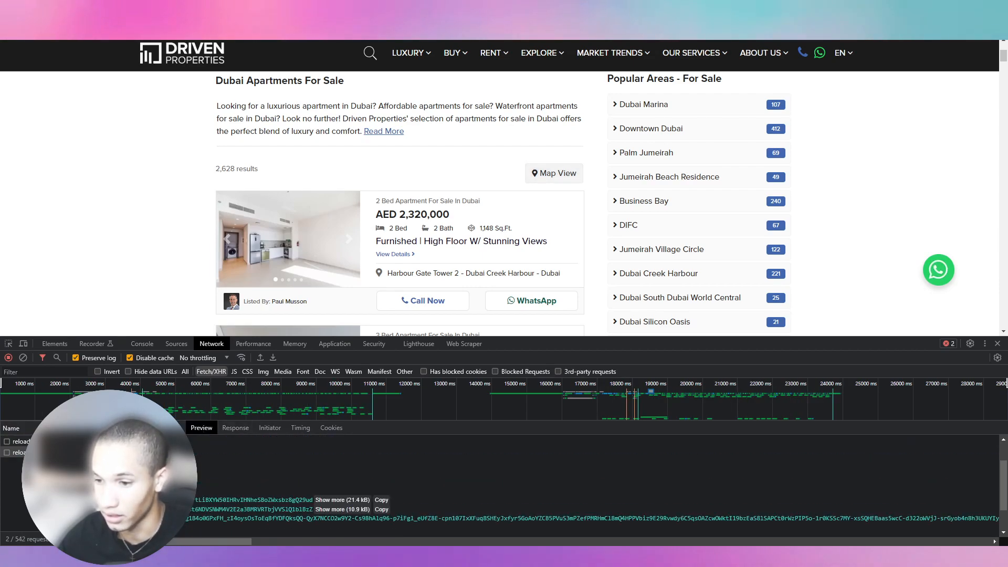
pyautogui.press('Right')
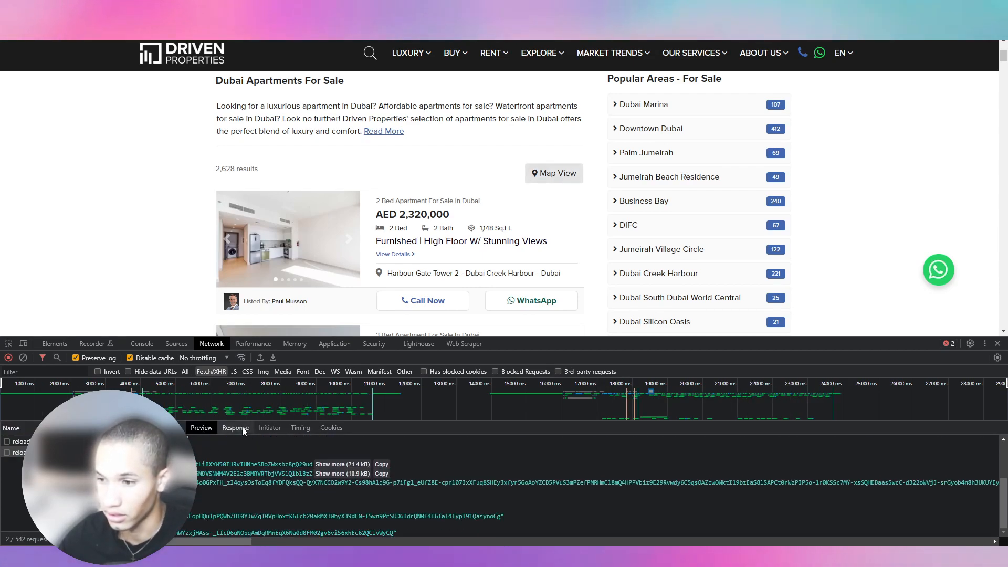
pyautogui.press('Left')
pyautogui.press('Left')
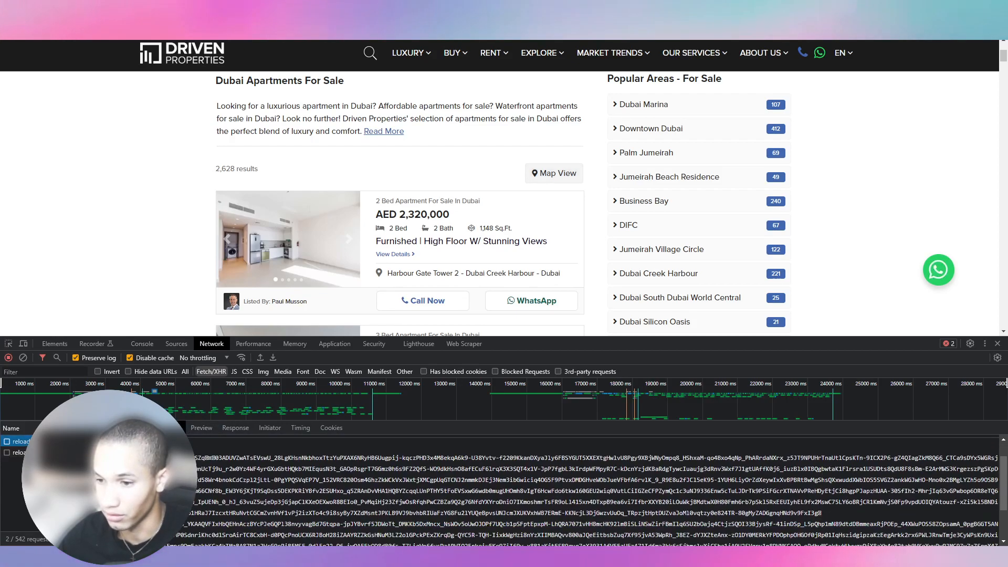
pyautogui.press('Right')
pyautogui.press('Left')
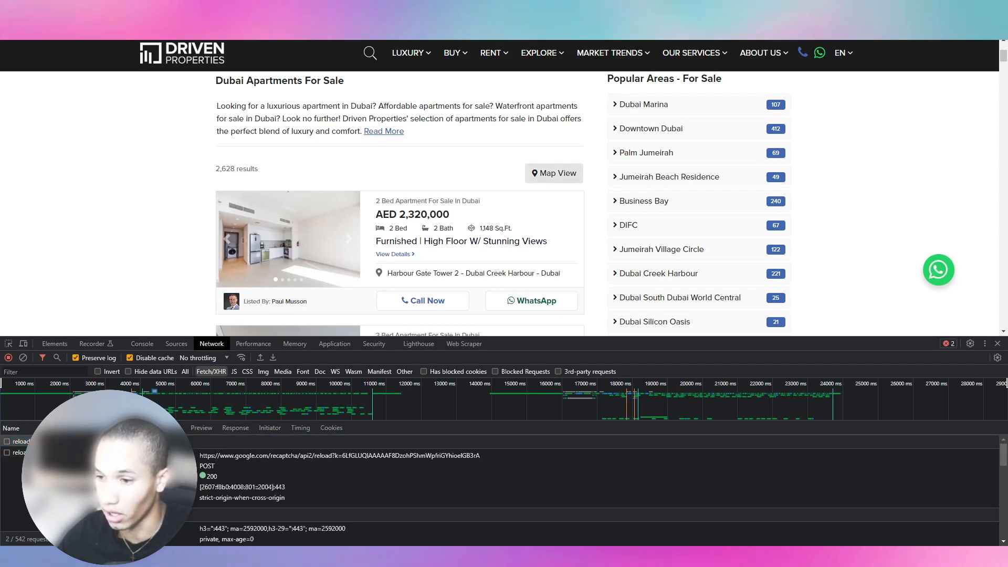
pyautogui.press('Left')
pyautogui.scroll(-5, 593, 491)
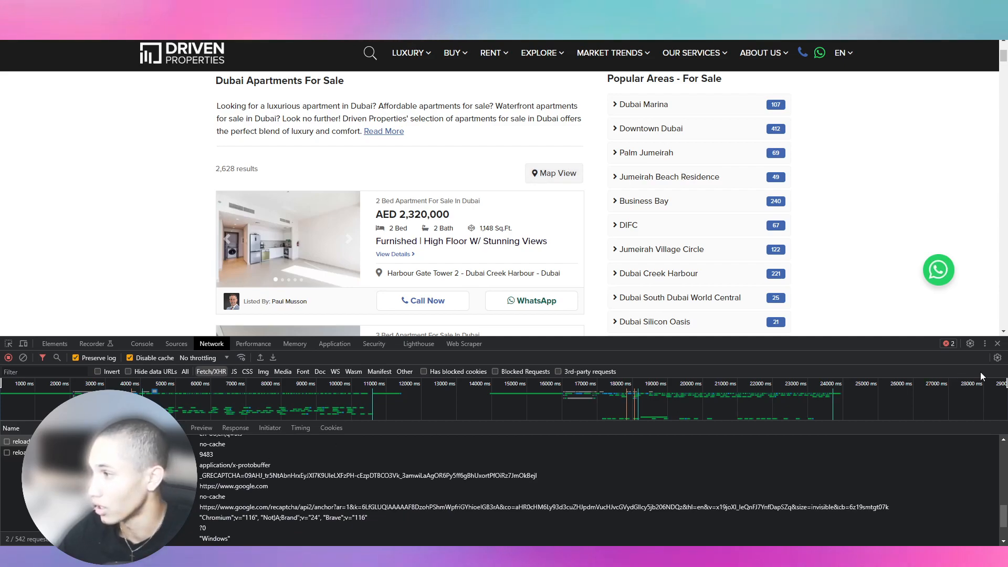
pyautogui.press('F12')
pyautogui.scroll(3, 44, 44)
pyautogui.click(44, 30)
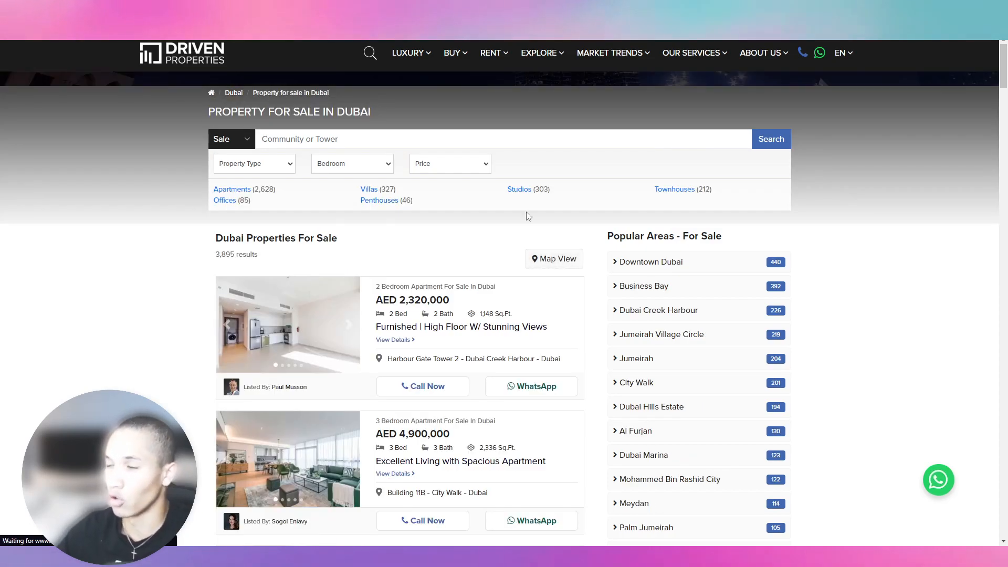
# Switch back to Browse AI and start recording the extraction task on the Driven Properties listings page.
pyautogui.click(195, 10)
pyautogui.scroll(-2, 591, 425)
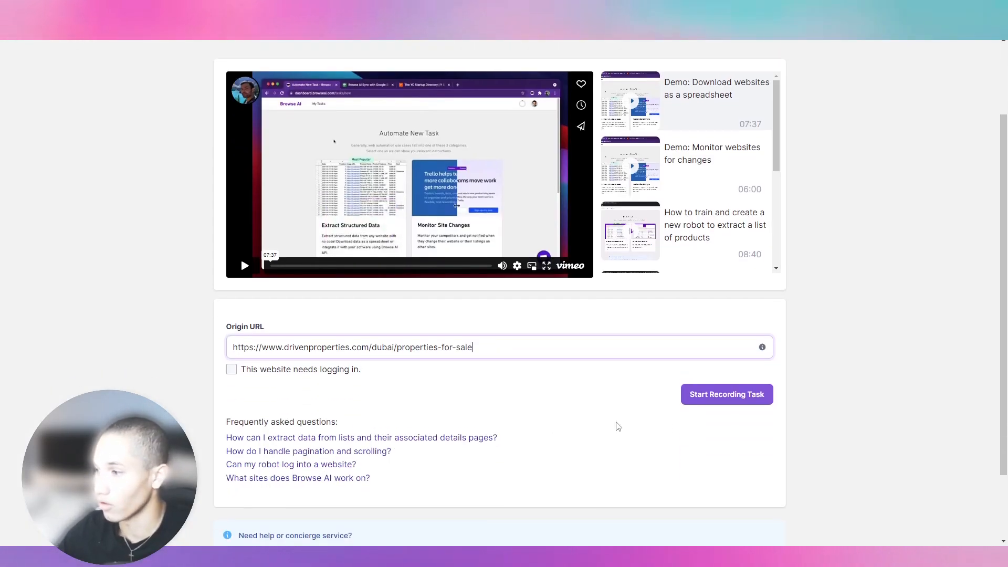
pyautogui.click(698, 398)
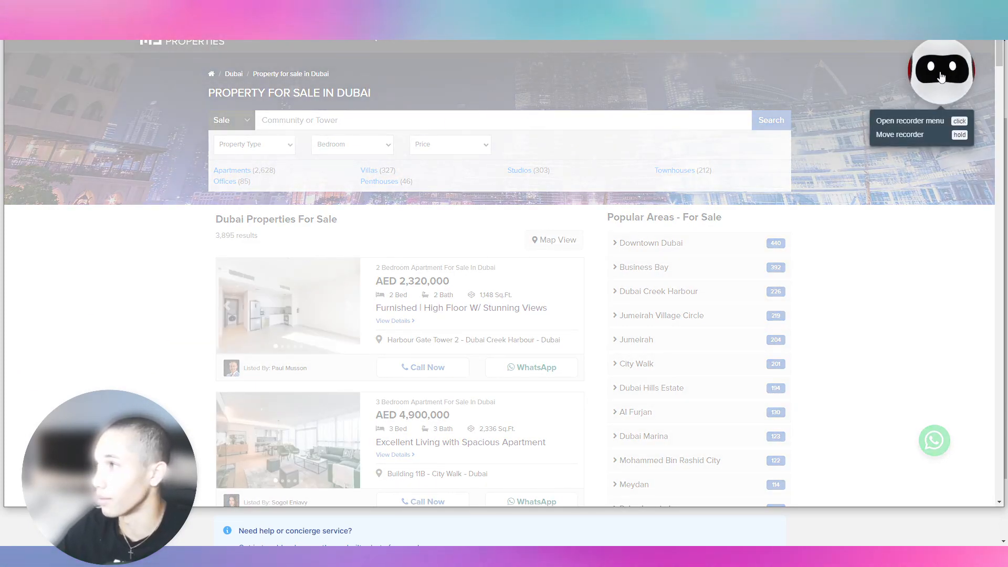
pyautogui.click(879, 88)
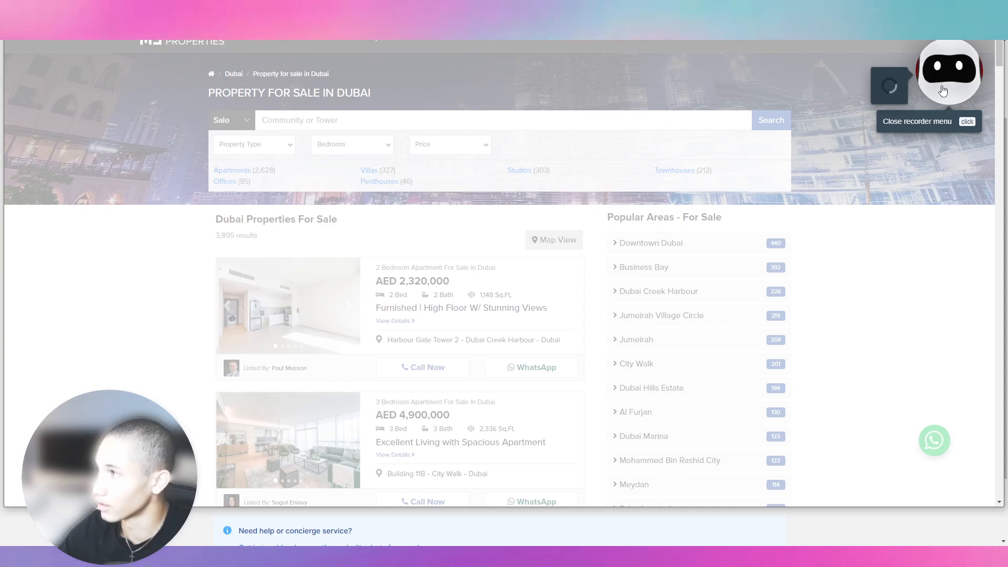
pyautogui.click(846, 145)
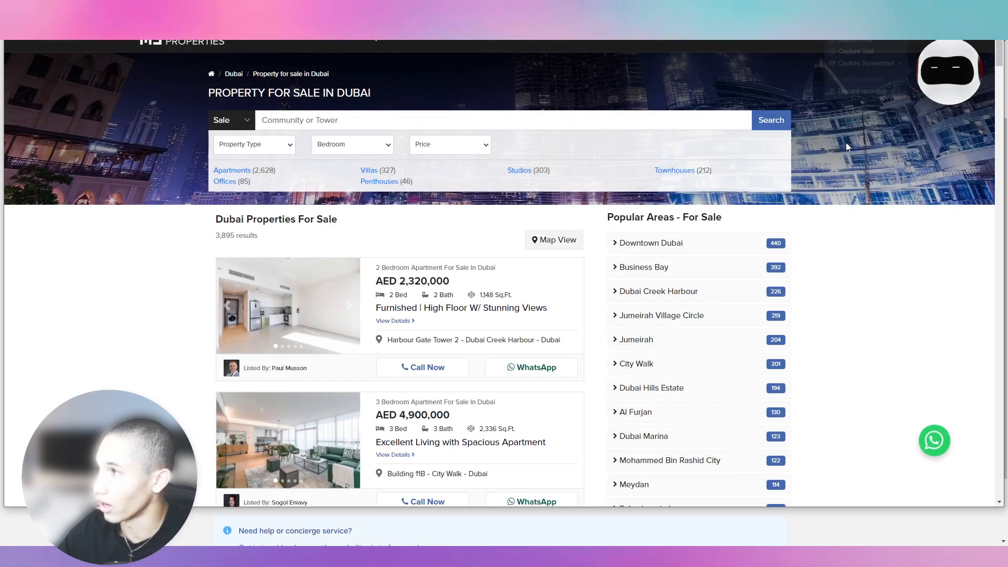
# Start a list capture in the recorder and select the property listing cards as the list.
pyautogui.click(956, 92)
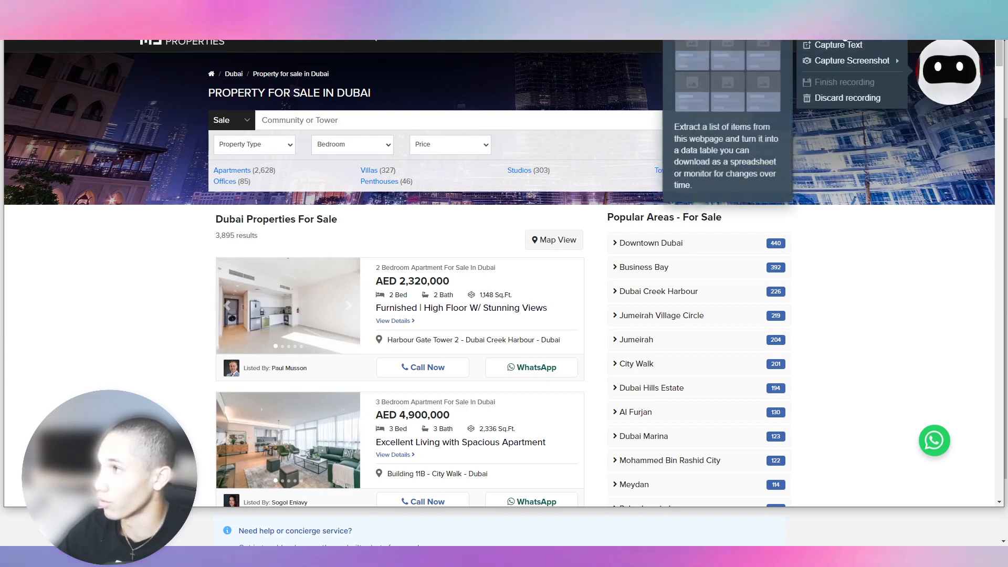
pyautogui.click(738, 80)
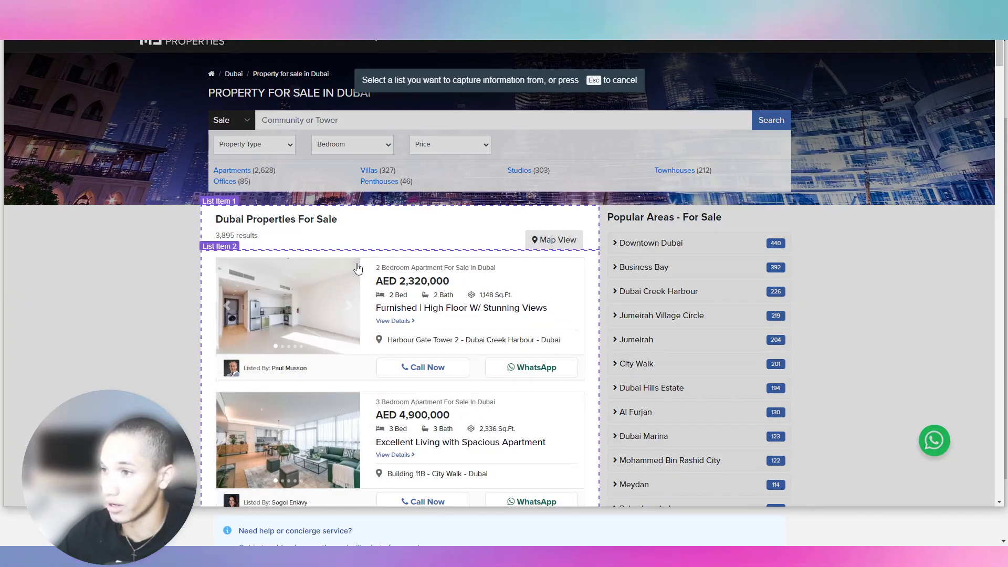
pyautogui.scroll(-2, 369, 281)
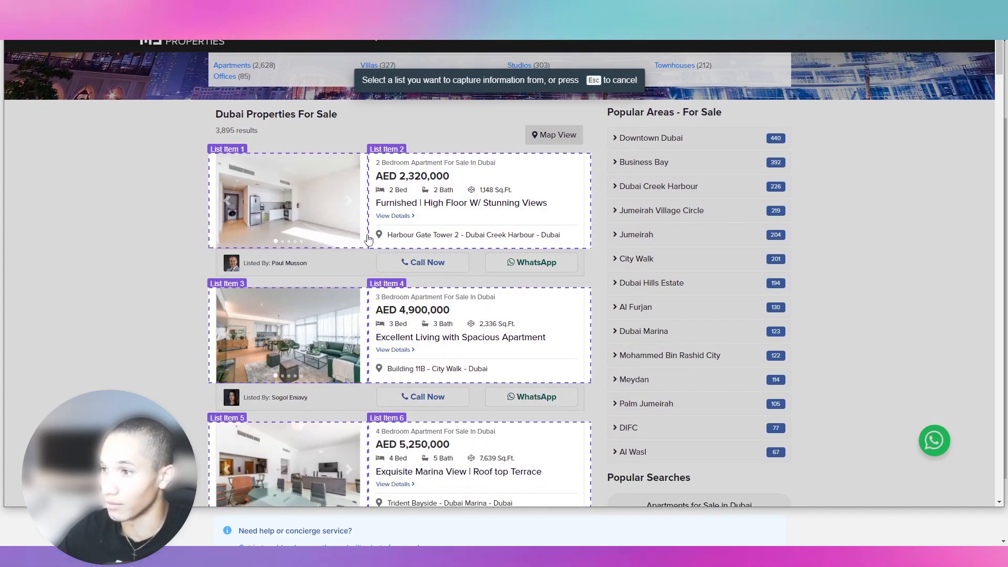
pyautogui.click(368, 238)
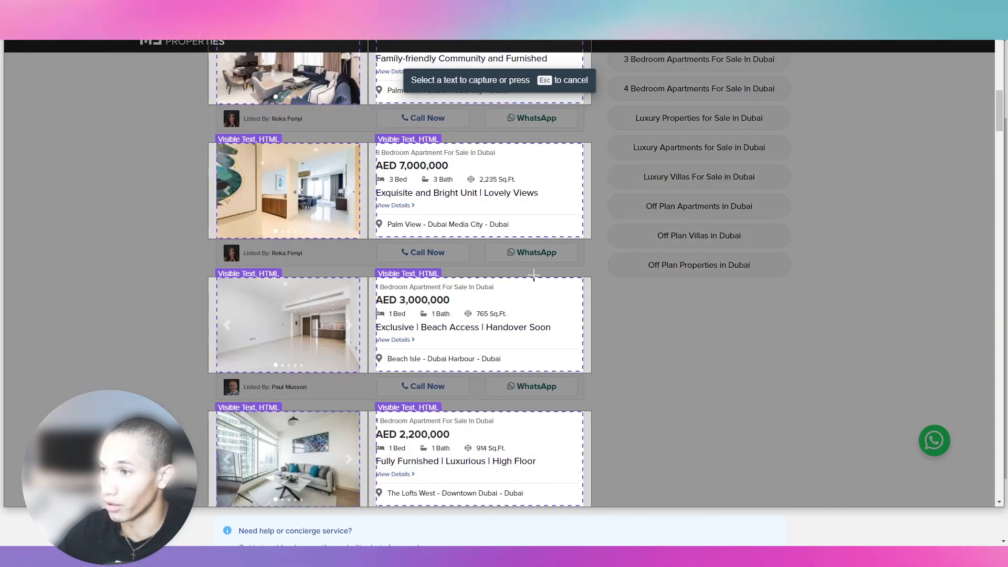
# Select each listing's property type heading, price as visible text, bed count, bath count and square footage as texts to capture.
pyautogui.scroll(3, 520, 264)
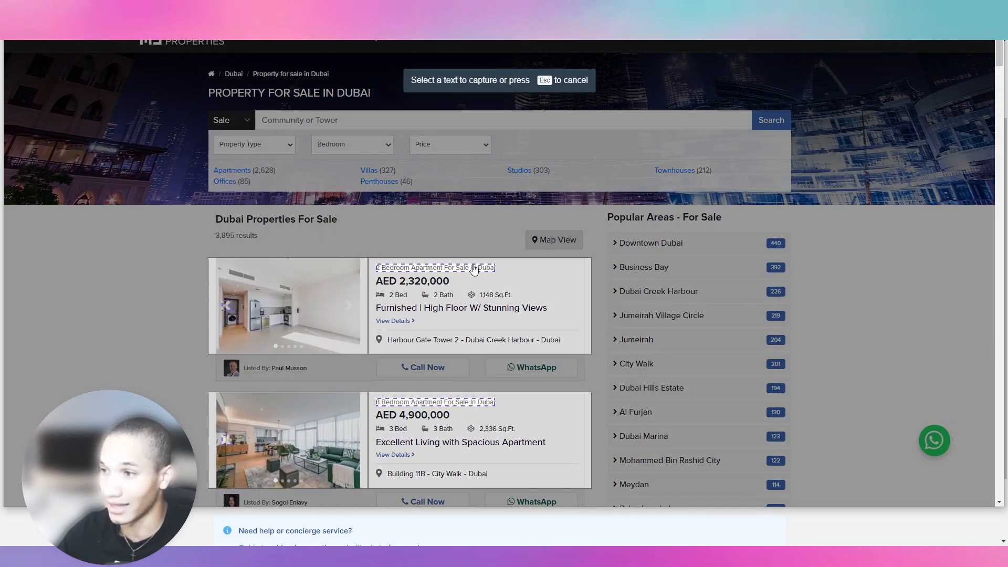
pyautogui.click(467, 270)
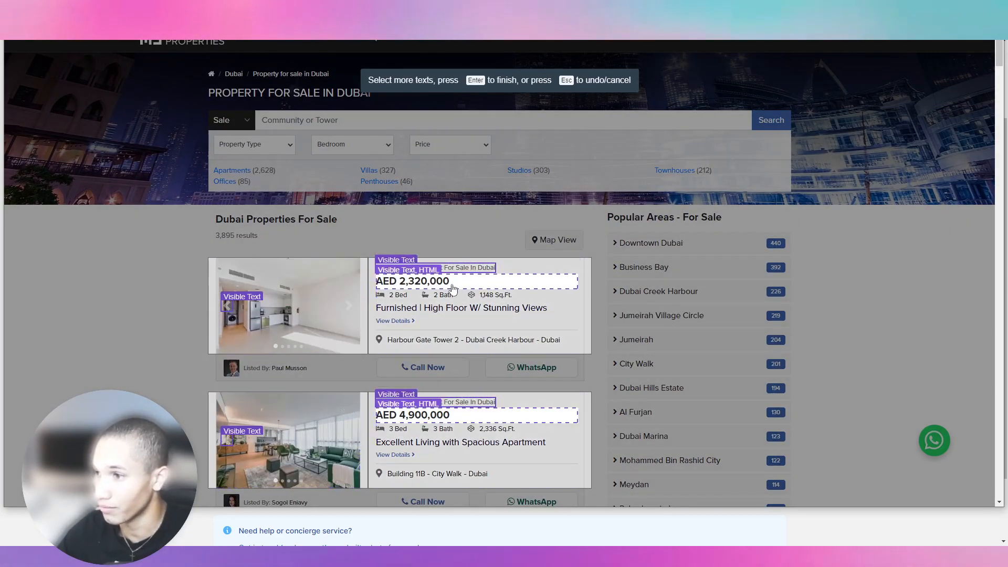
pyautogui.click(419, 286)
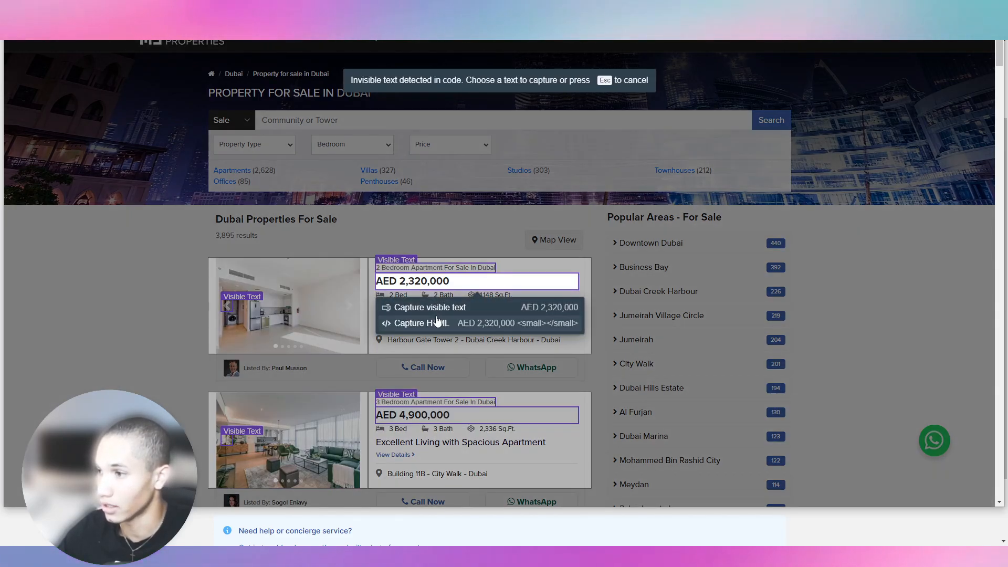
pyautogui.click(433, 308)
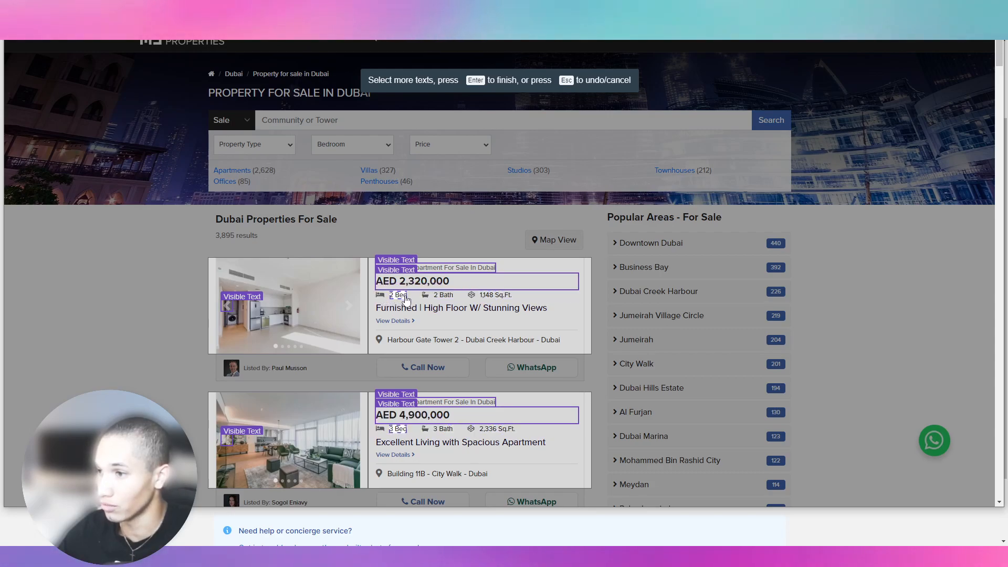
pyautogui.click(407, 300)
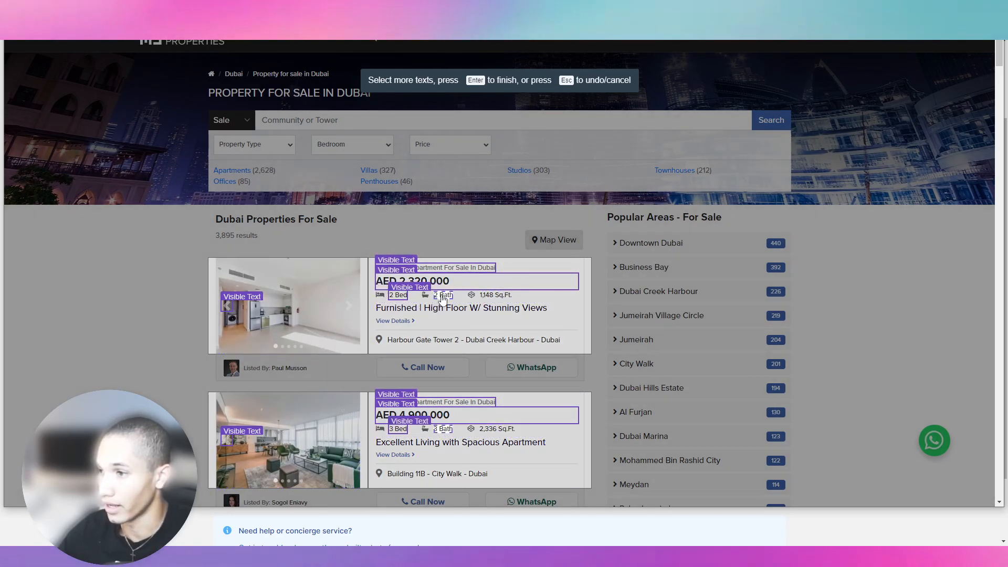
pyautogui.click(442, 298)
pyautogui.click(495, 295)
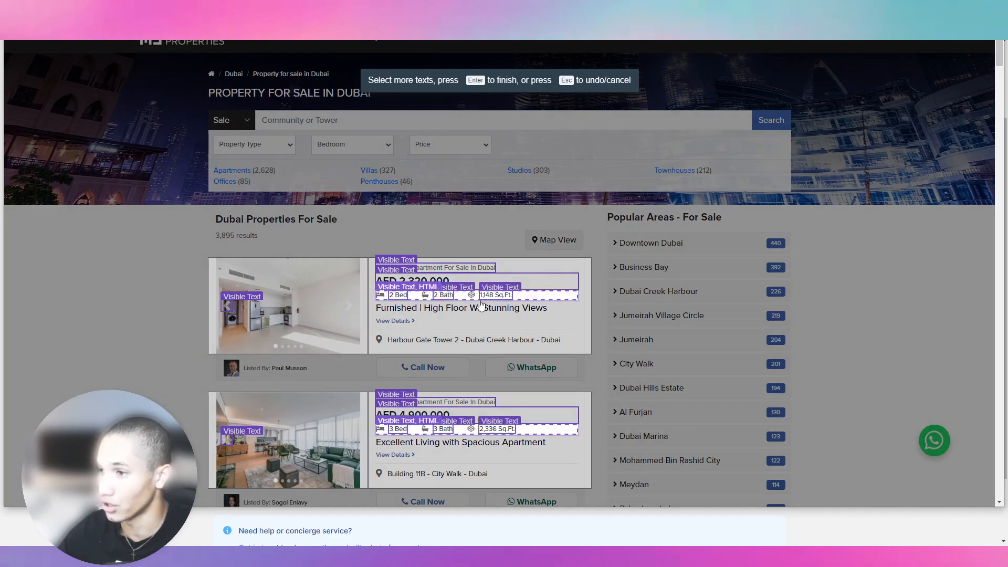
# Capture both the link and the visible text of the listing headline, plus the visible text of the location line.
pyautogui.click(418, 310)
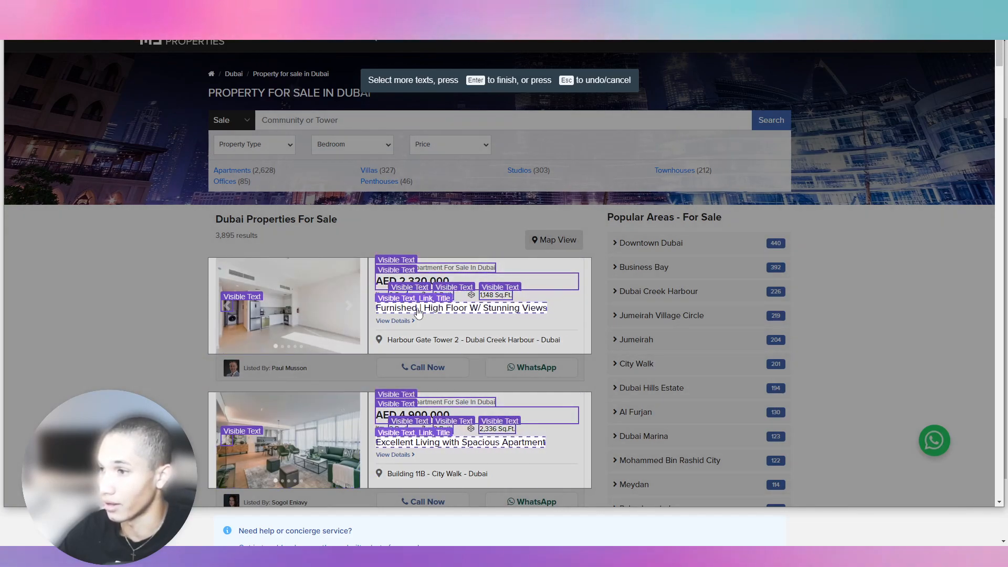
pyautogui.press('Return')
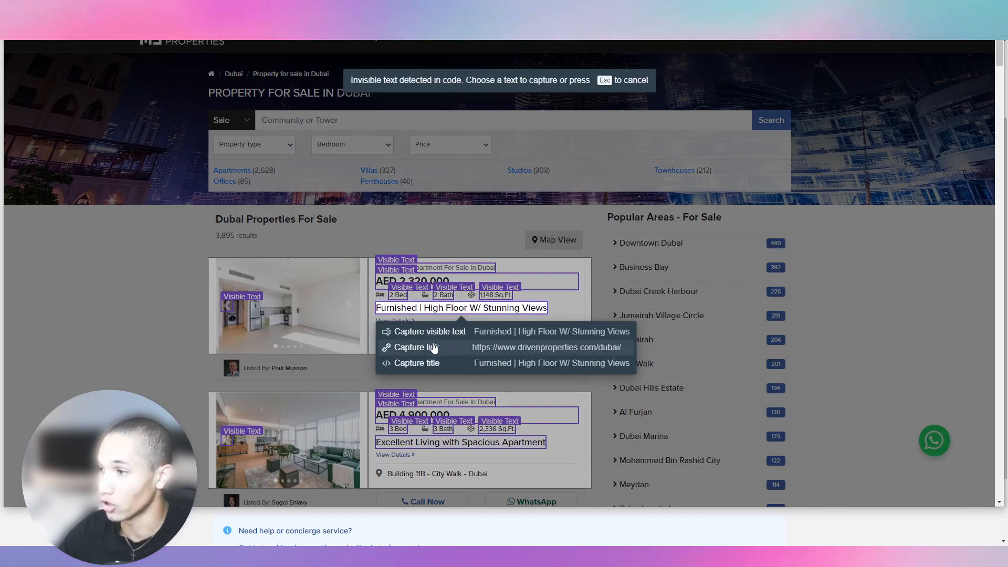
pyautogui.click(427, 347)
pyautogui.click(437, 325)
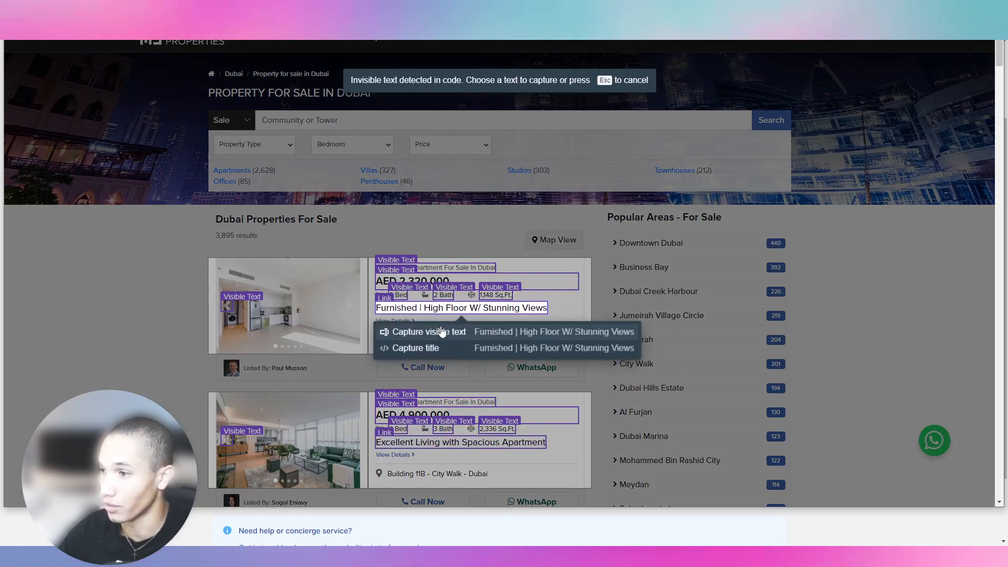
pyautogui.click(426, 340)
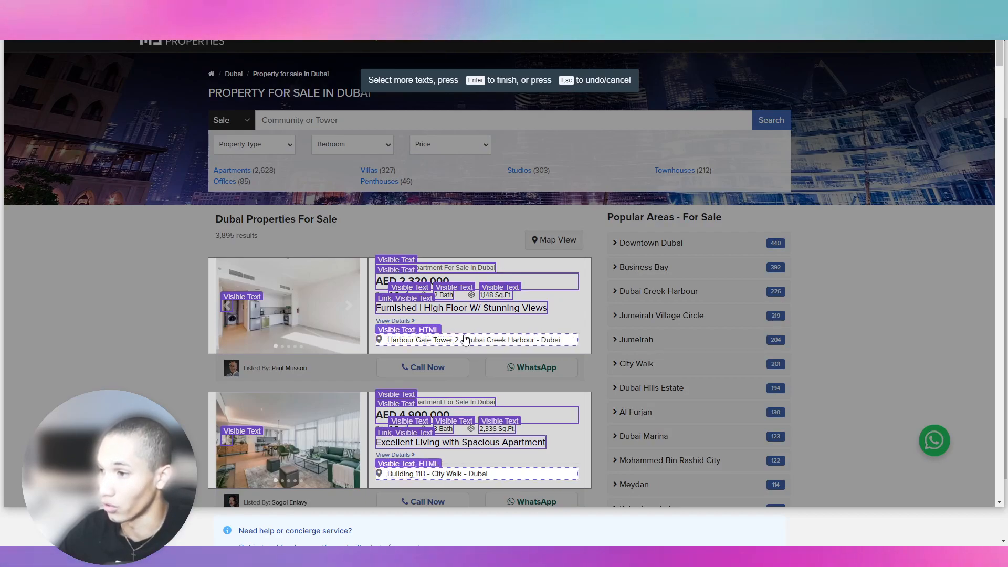
pyautogui.click(465, 342)
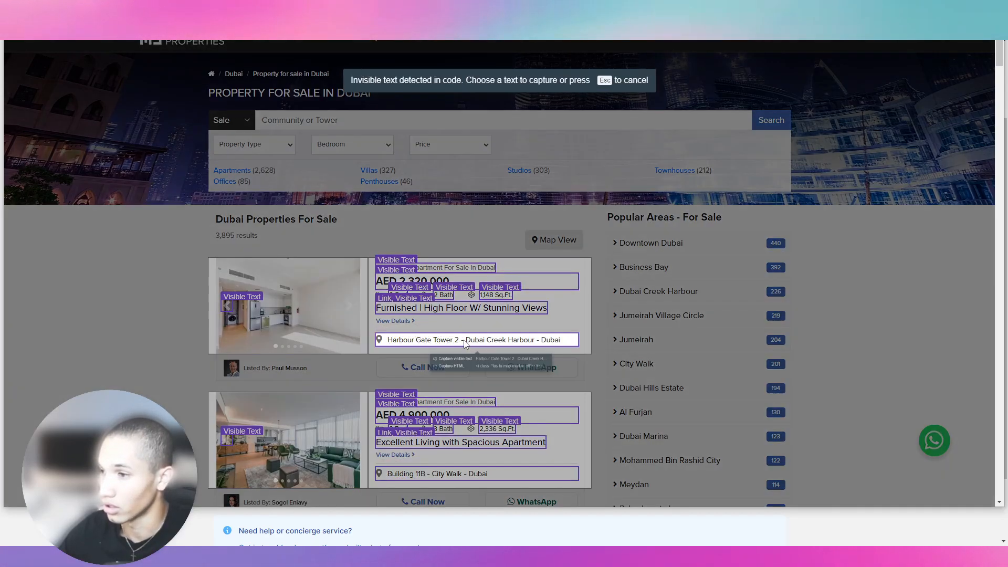
pyautogui.click(467, 363)
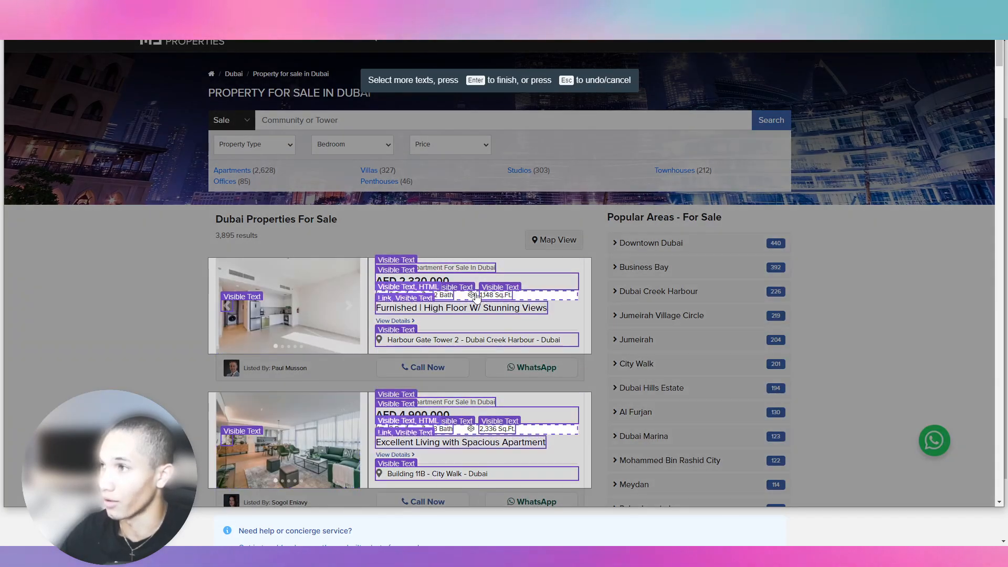
# Finish selecting texts and name the first five captured fields Title, Price, Bedrooms, Bathrooms and SquareFeet.
pyautogui.press('Return')
pyautogui.write('Title')
pyautogui.press('Return')
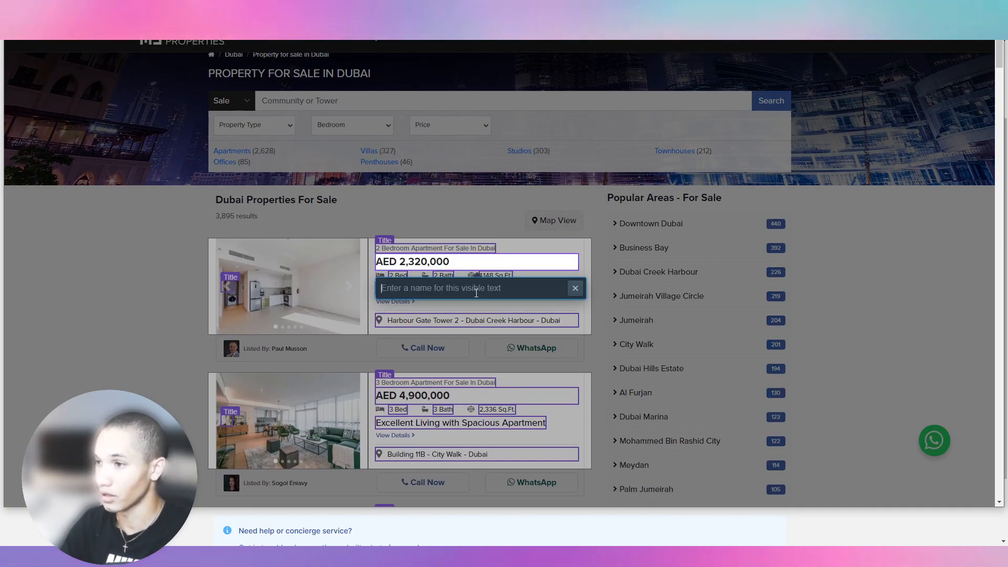
pyautogui.write('Price')
pyautogui.press('Return')
pyautogui.write('Bed')
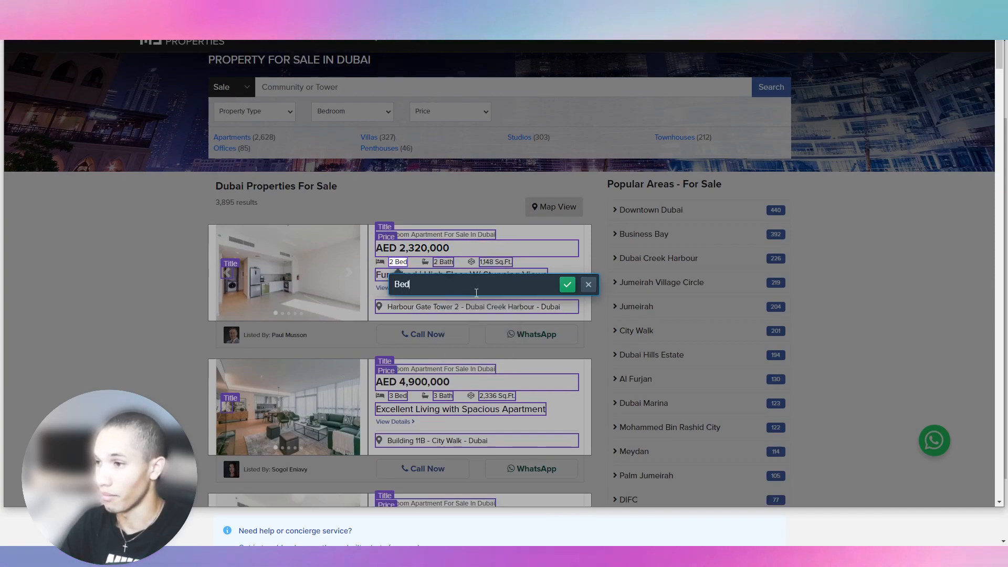
pyautogui.write('rooms')
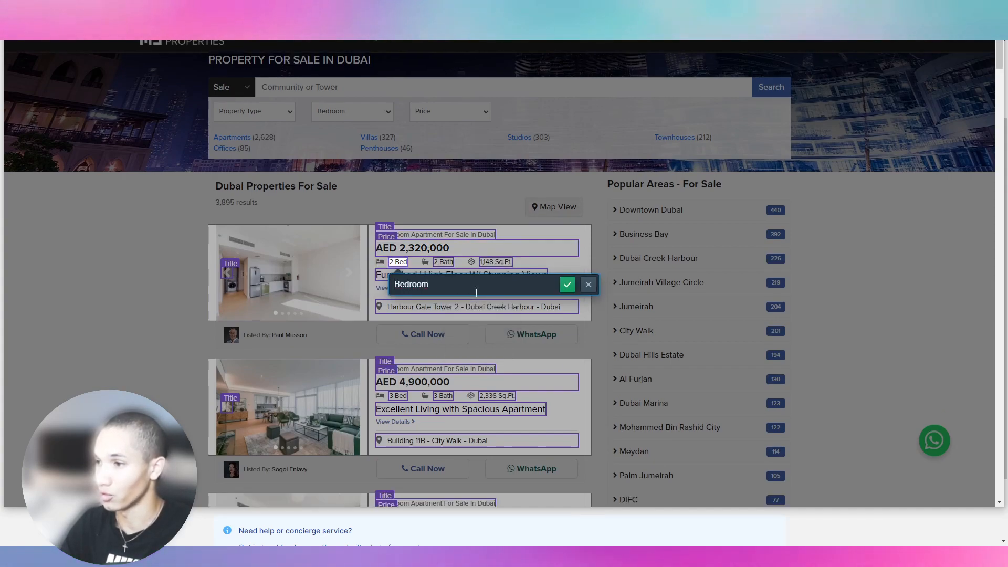
pyautogui.press('Return')
pyautogui.write('Bathrooms')
pyautogui.press('Return')
pyautogui.write('Square')
pyautogui.write('et')
pyautogui.press('Return')
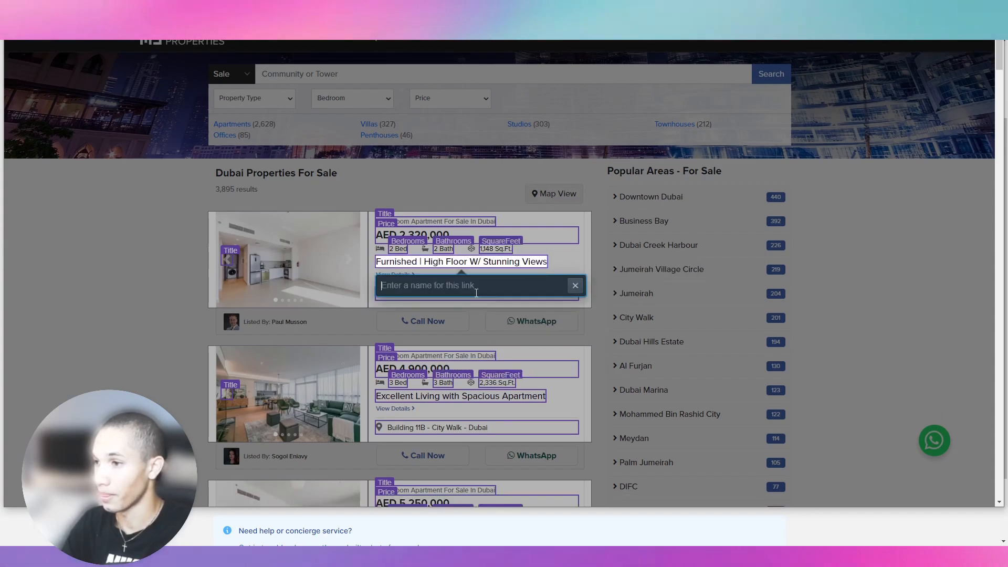
# Name the captured headline link titleFeatures.
pyautogui.write('Featuers')
pyautogui.press('BackSpace')
pyautogui.press('BackSpace')
pyautogui.press('BackSpace')
pyautogui.write('res')
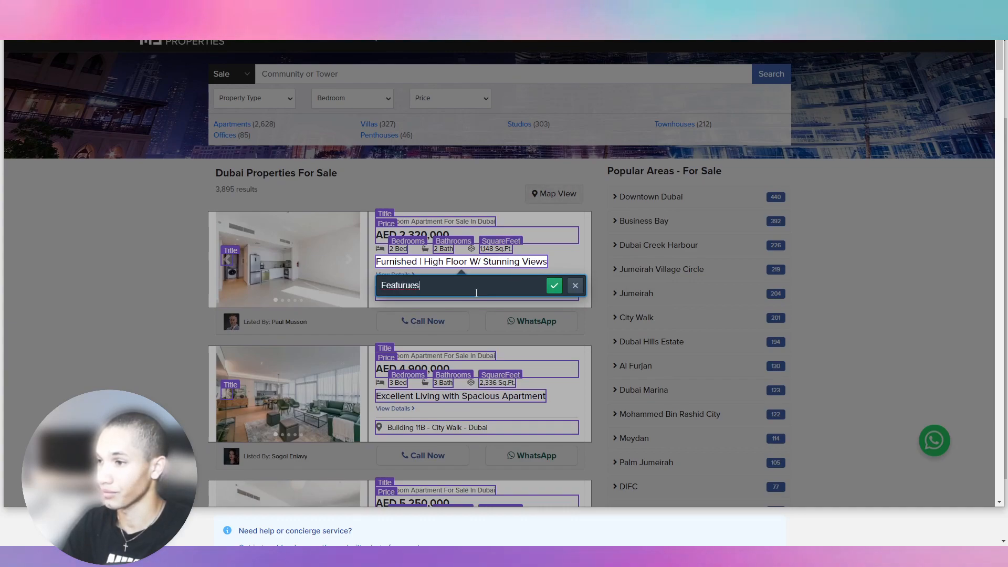
pyautogui.press('Return')
pyautogui.write('title')
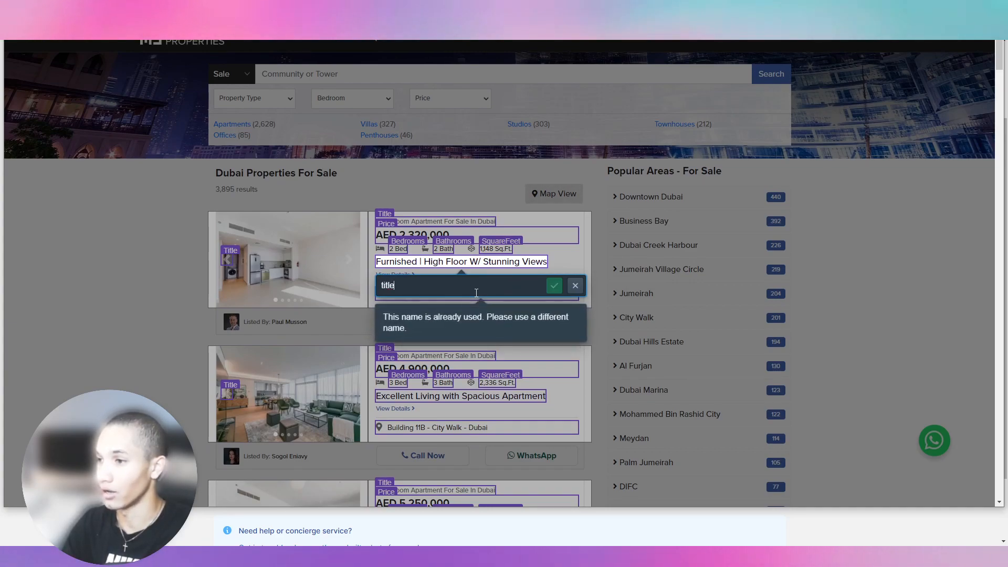
pyautogui.write('Features')
pyautogui.press('Return')
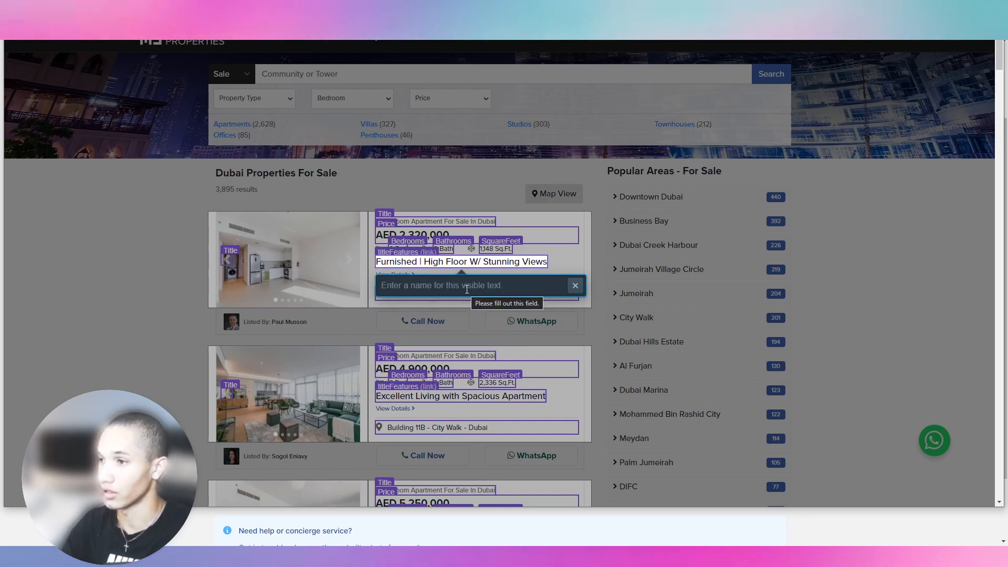
# Name the headline's visible text Features and the address line Location.
pyautogui.write('Features')
pyautogui.press('Return')
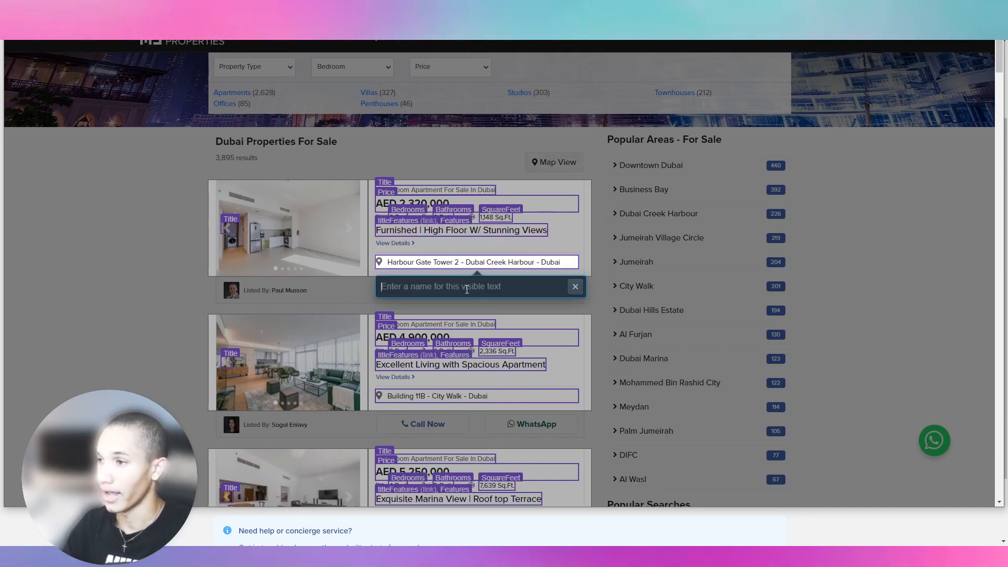
pyautogui.write('Location')
pyautogui.press('Return')
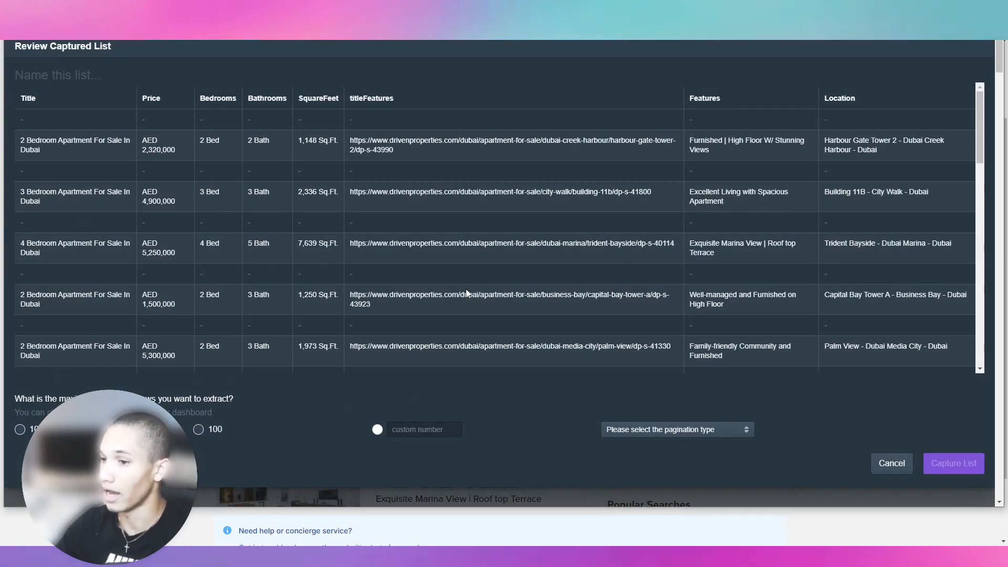
# Set the maximum number of rows to extract to 100 and look through the captured list preview.
pyautogui.click(198, 430)
pyautogui.scroll(-10, 509, 224)
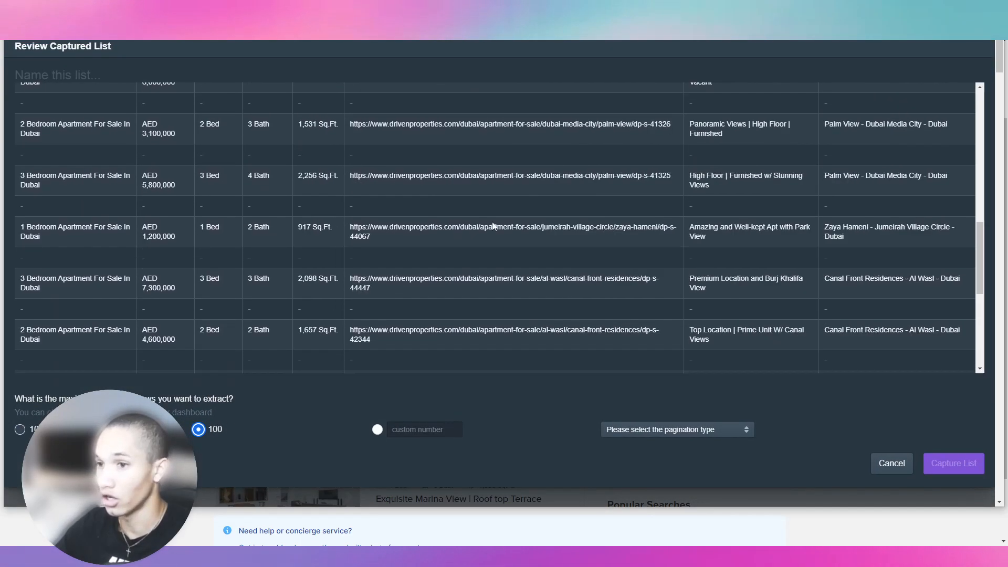
pyautogui.scroll(10, 278, 246)
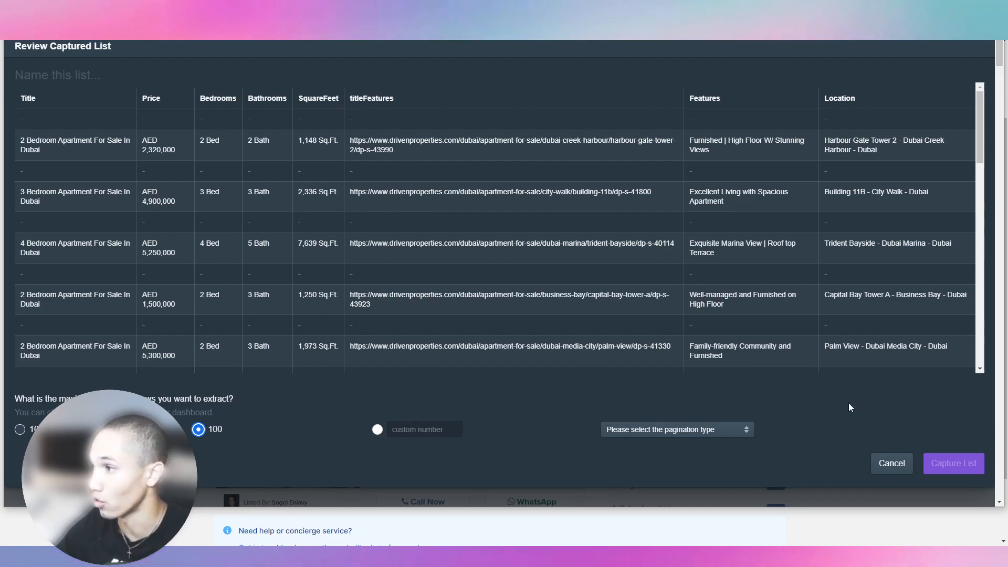
# Set the pagination type to "Click on next to navigate to the next page" and pick the page control below the listings.
pyautogui.click(683, 430)
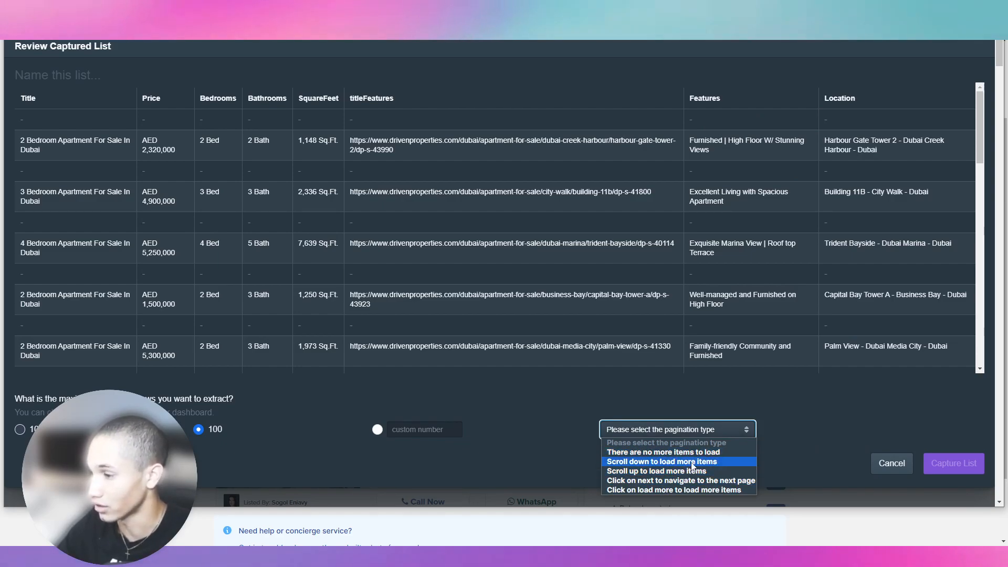
pyautogui.click(692, 482)
pyautogui.scroll(-10, 604, 263)
pyautogui.scroll(-15, 562, 326)
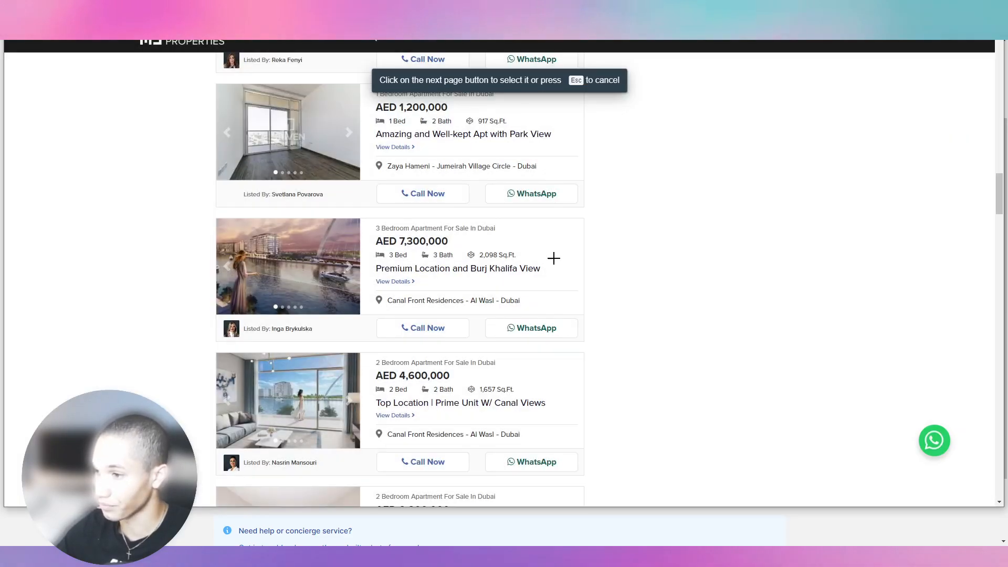
pyautogui.scroll(-3, 568, 326)
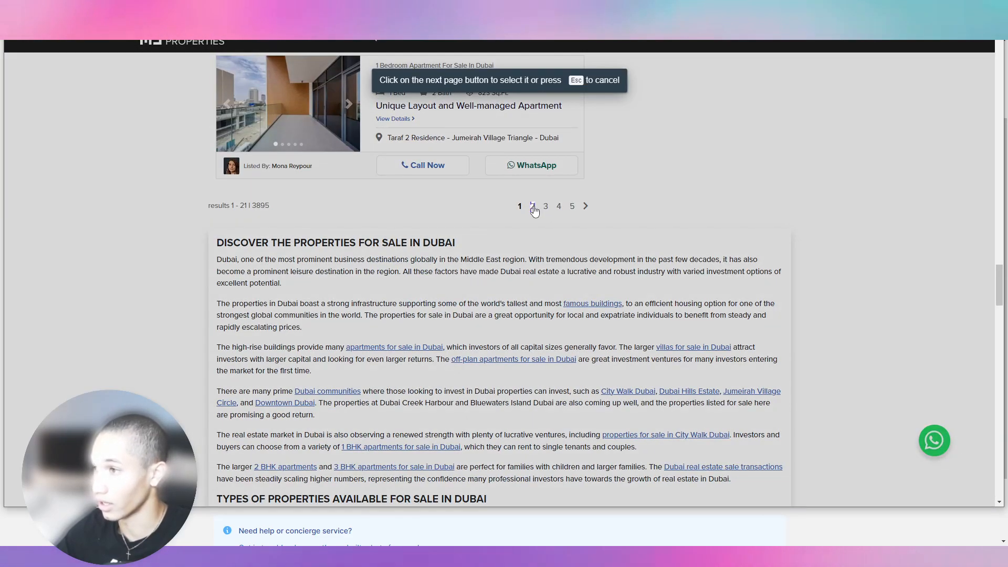
pyautogui.click(538, 207)
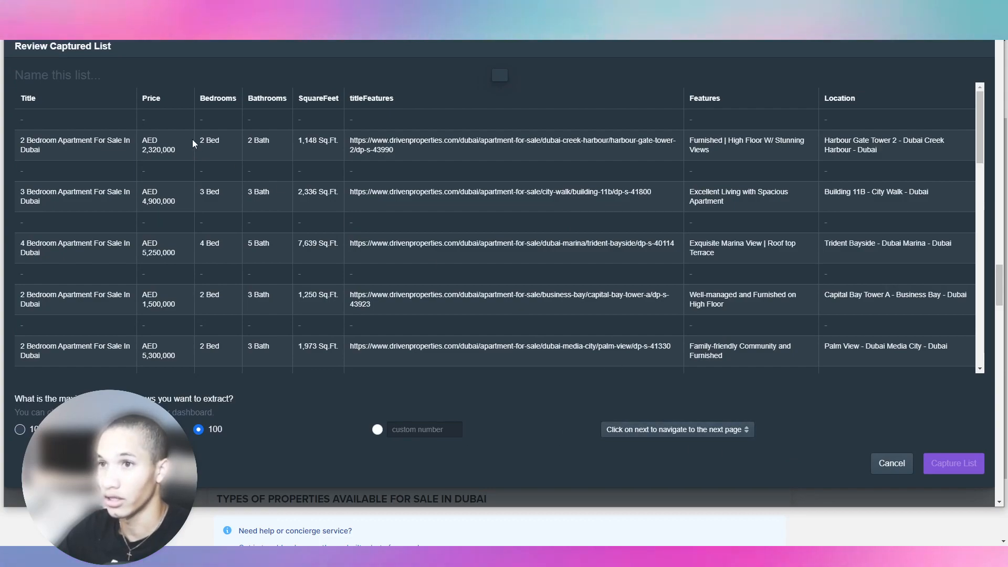
# Name the list homesListt and capture it.
pyautogui.click(125, 72)
pyautogui.write('homesListt')
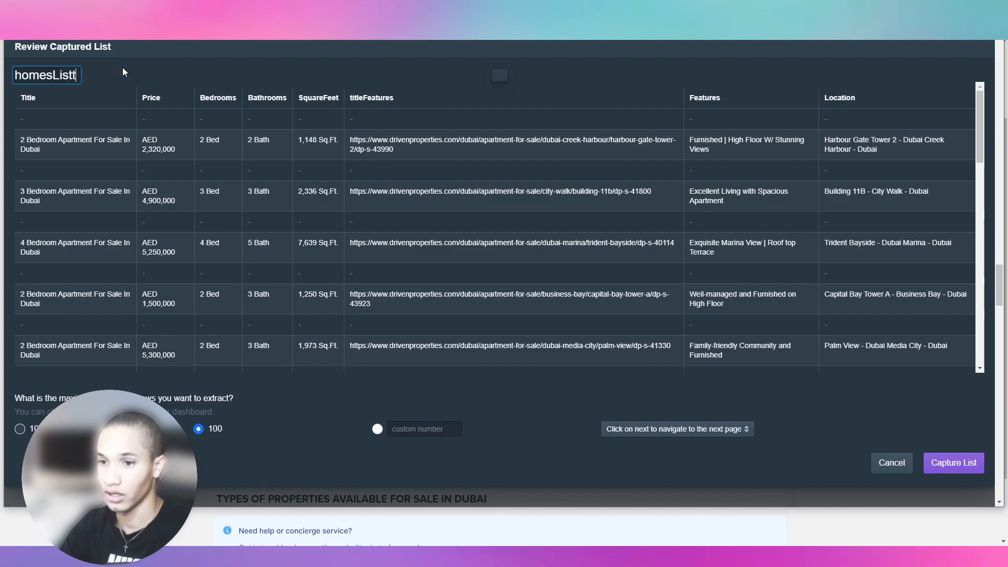
pyautogui.press('Return')
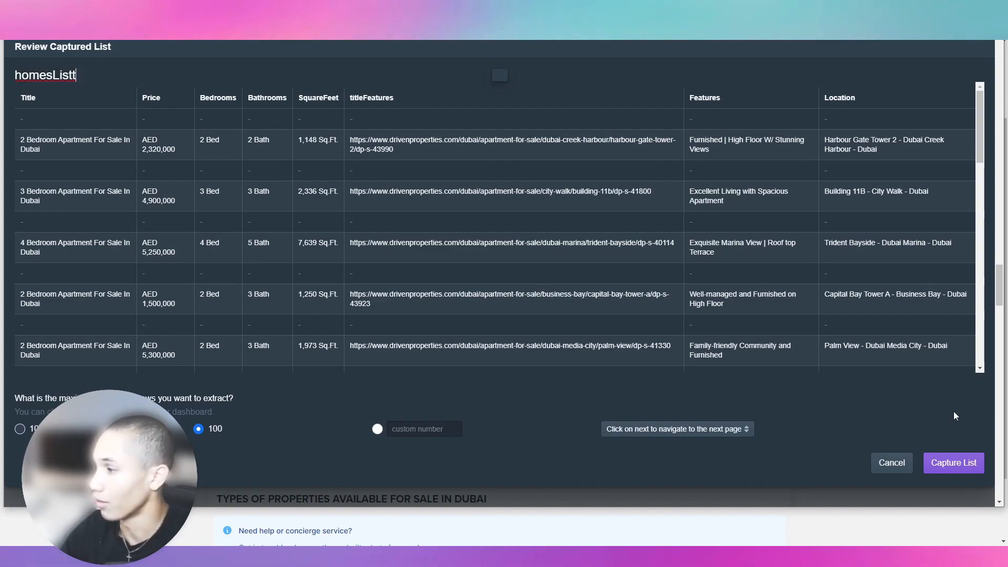
pyautogui.click(954, 462)
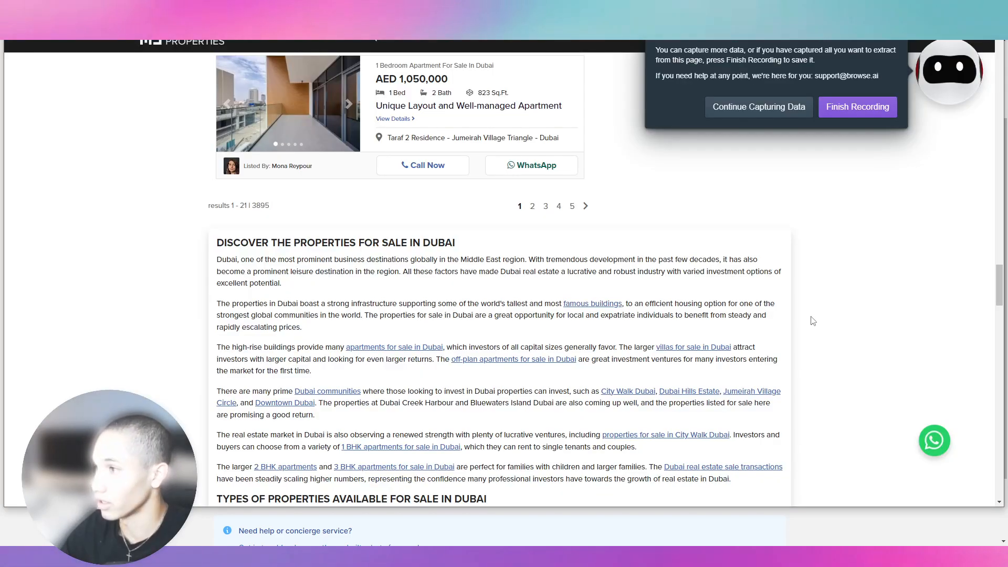
# Finish the recording and save the new robot under its suggested name.
pyautogui.click(851, 108)
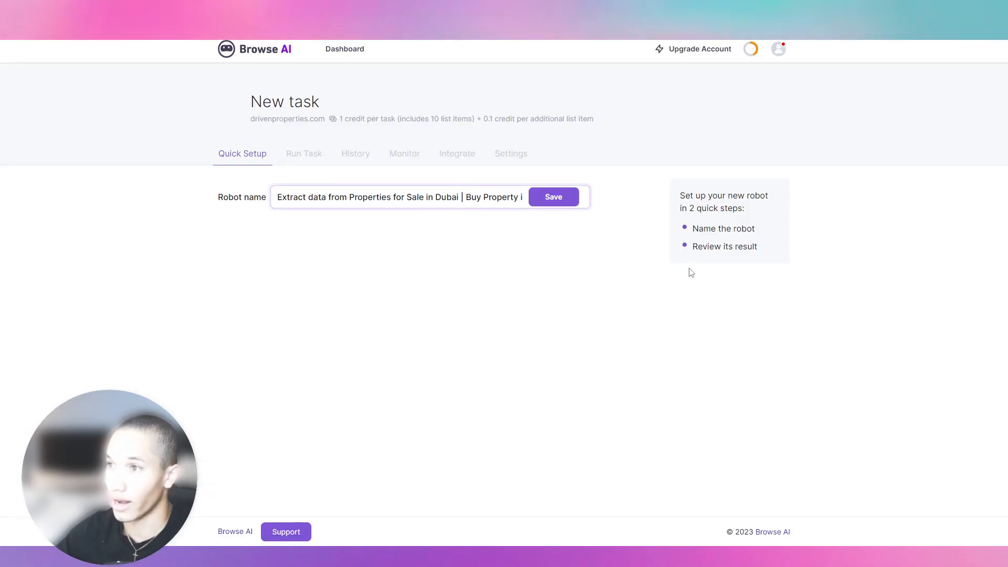
pyautogui.click(534, 202)
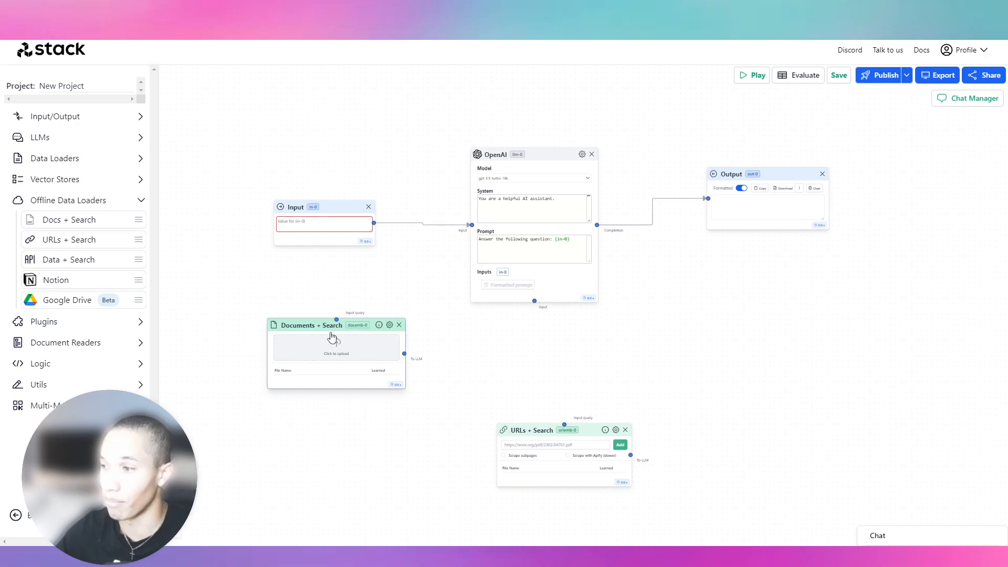
# Switch to Stack and move the Documents + Search node below OpenAI and the URLs + Search node below Input.
pyautogui.moveTo(325, 329); pyautogui.dragTo(561, 349)
pyautogui.moveTo(517, 430); pyautogui.dragTo(268, 306)
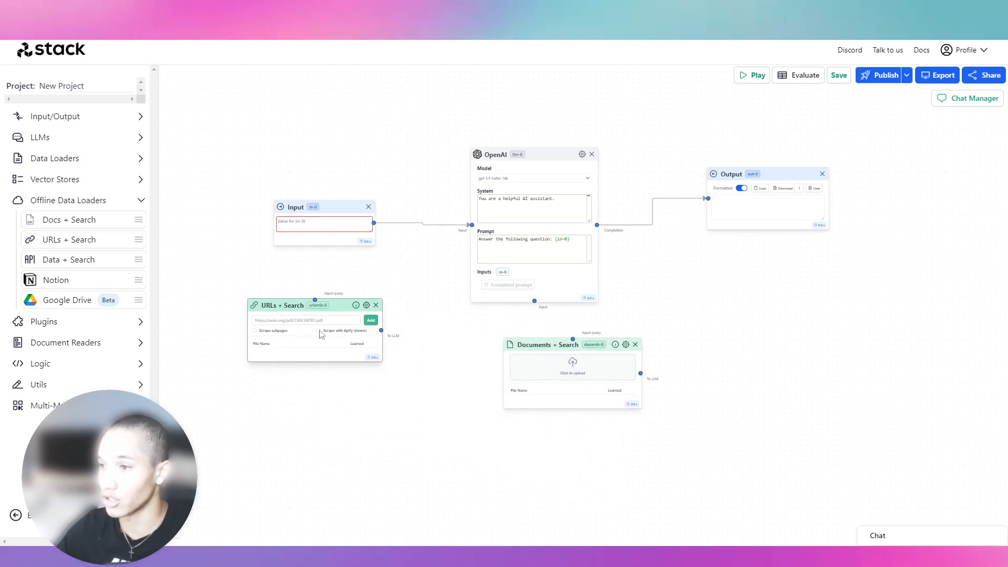
pyautogui.scroll(5, 270, 322)
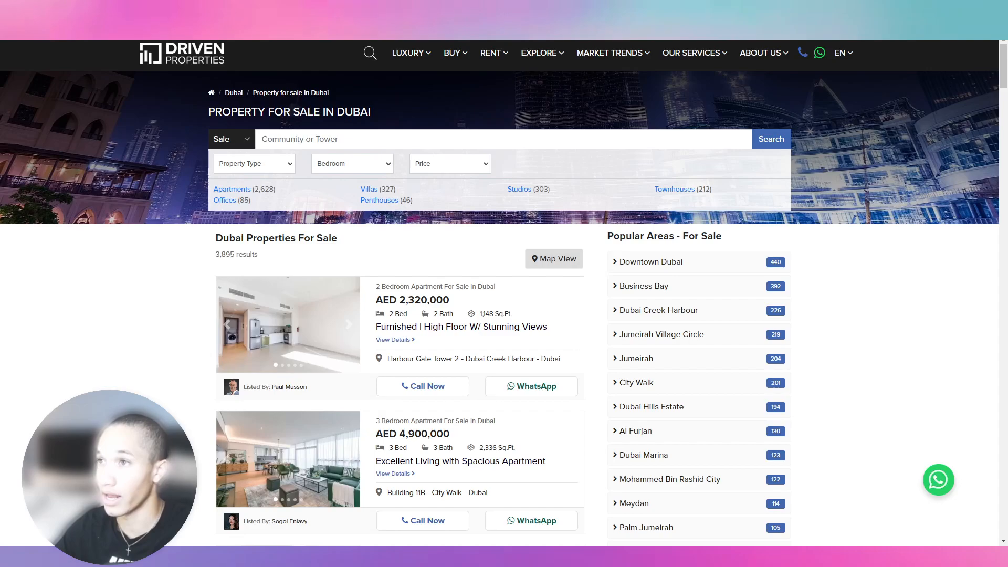
pyautogui.rightClick(210, 52)
pyautogui.press('Escape')
pyautogui.rightClick(231, 50)
pyautogui.press('Escape')
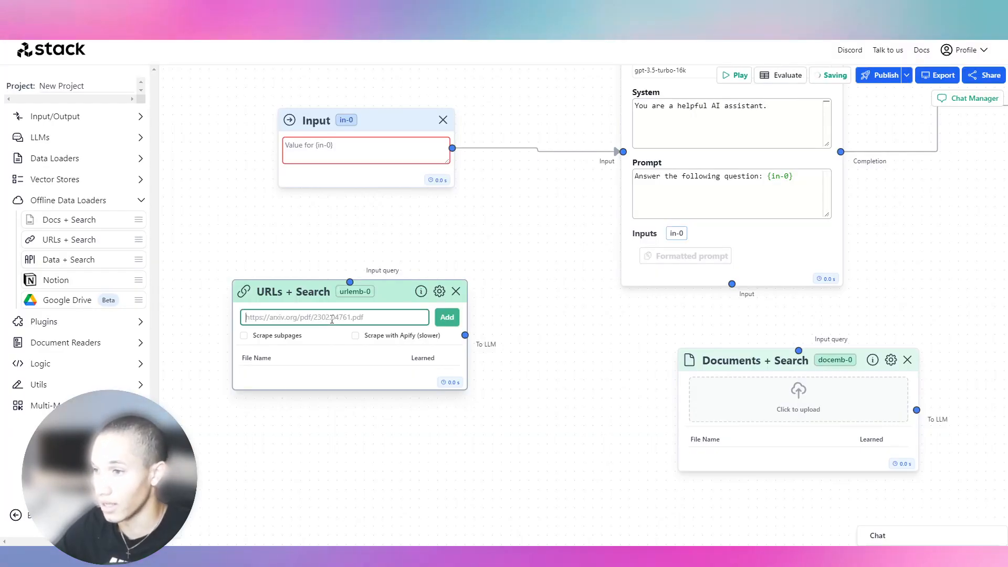
pyautogui.click(324, 317)
pyautogui.write('https://www.drivenproperties.com/')
pyautogui.click(356, 335)
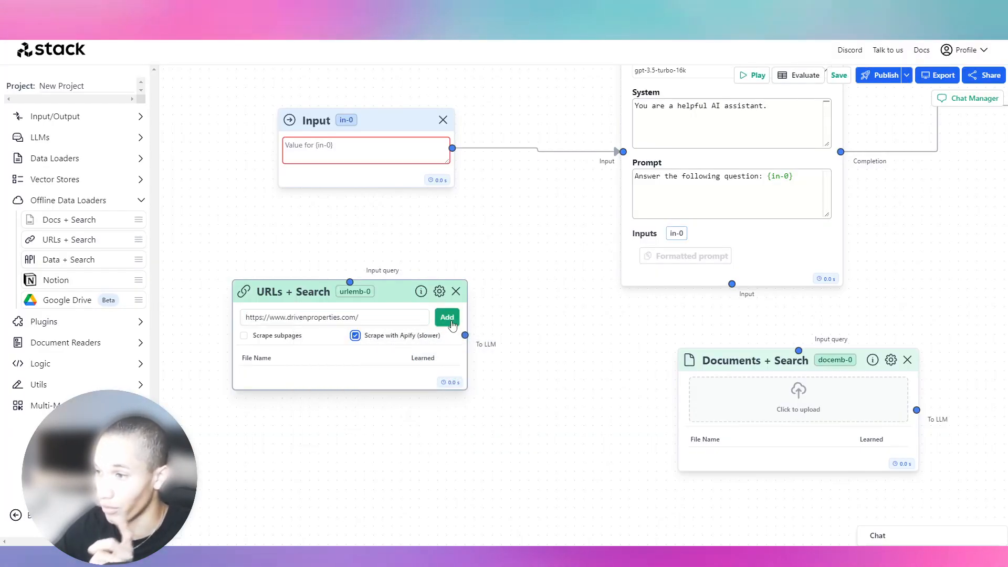
pyautogui.click(446, 317)
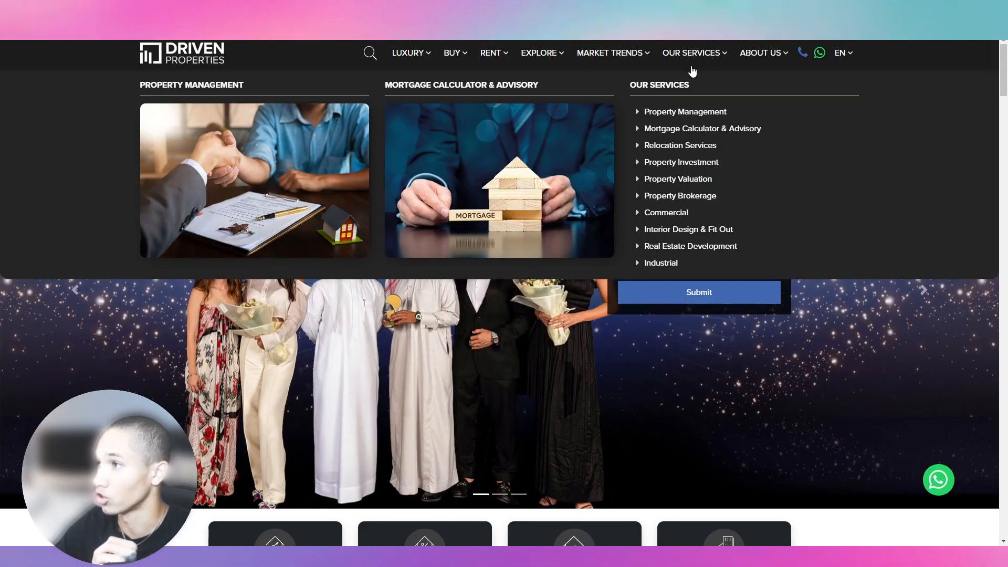
# Switch to the Driven Properties site and open its About Driven Properties management page.
pyautogui.rightClick(691, 61)
pyautogui.click(693, 61)
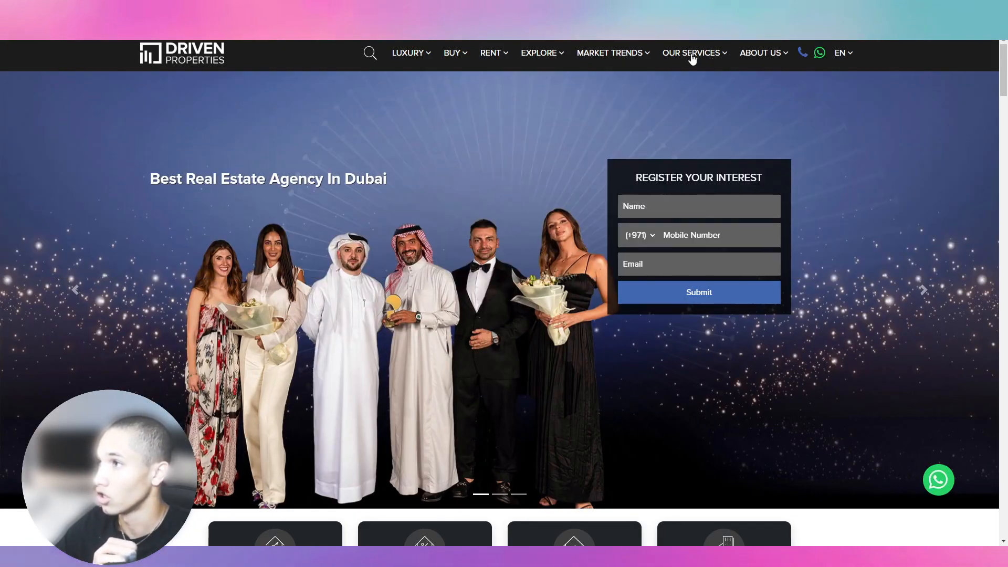
pyautogui.doubleClick(692, 58)
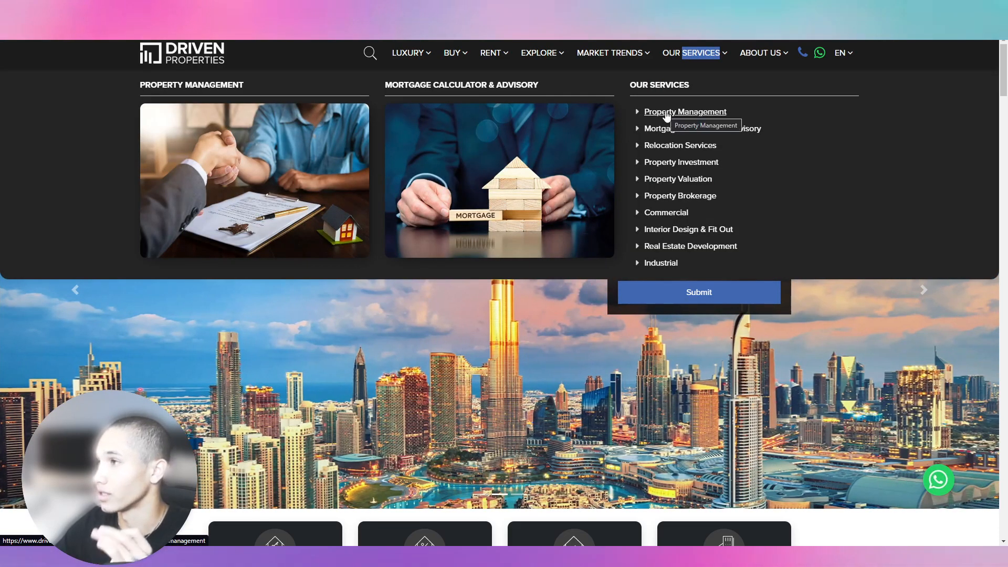
pyautogui.click(756, 58)
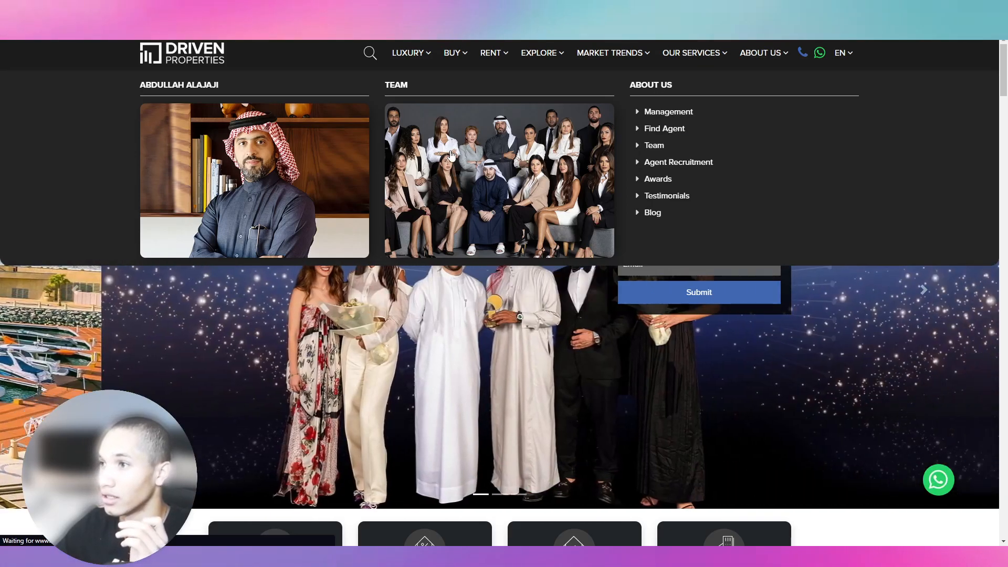
pyautogui.click(457, 152)
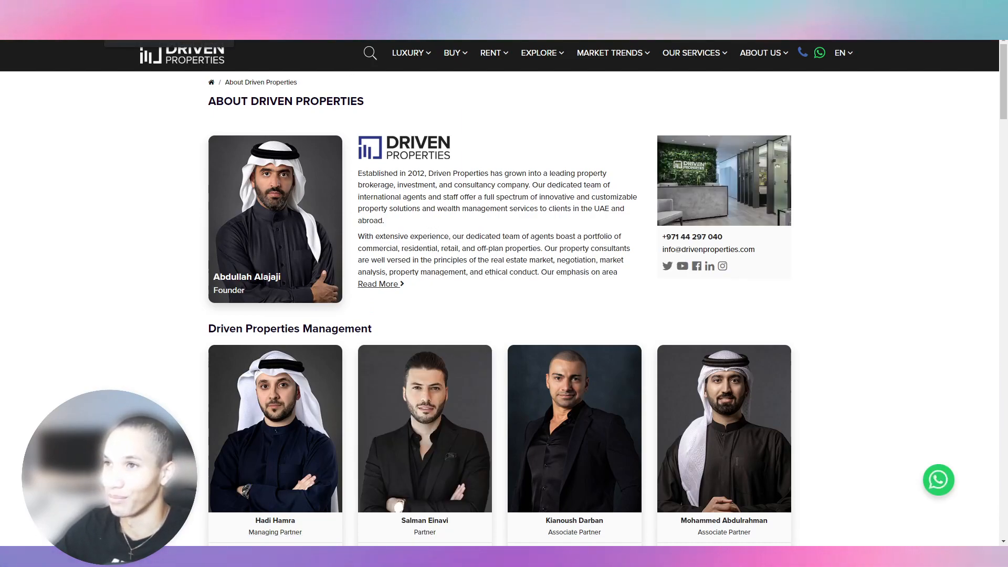
pyautogui.click(210, 41)
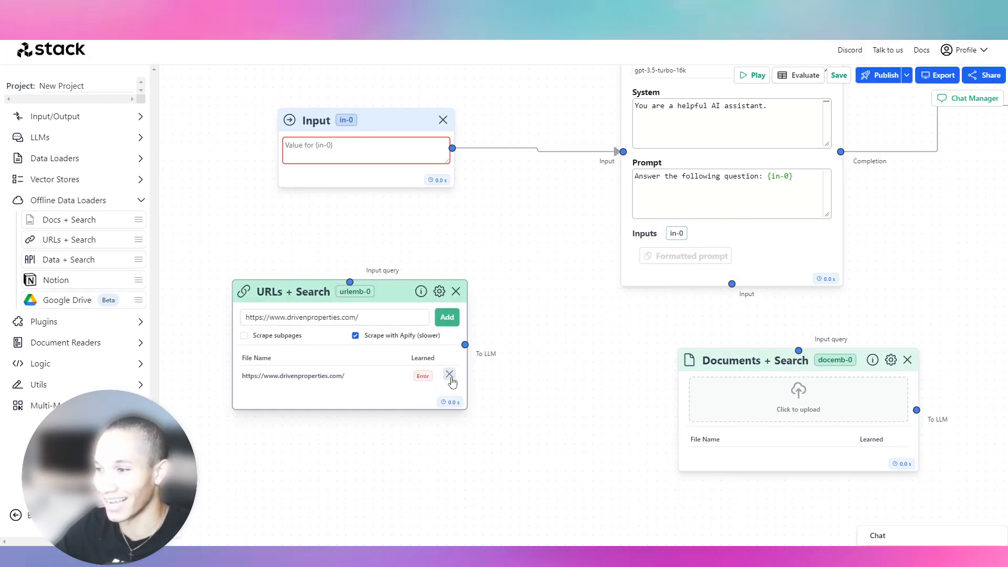
pyautogui.tripleClick(391, 320)
pyautogui.write('https://www.drivenproperties.com/management')
pyautogui.click(447, 321)
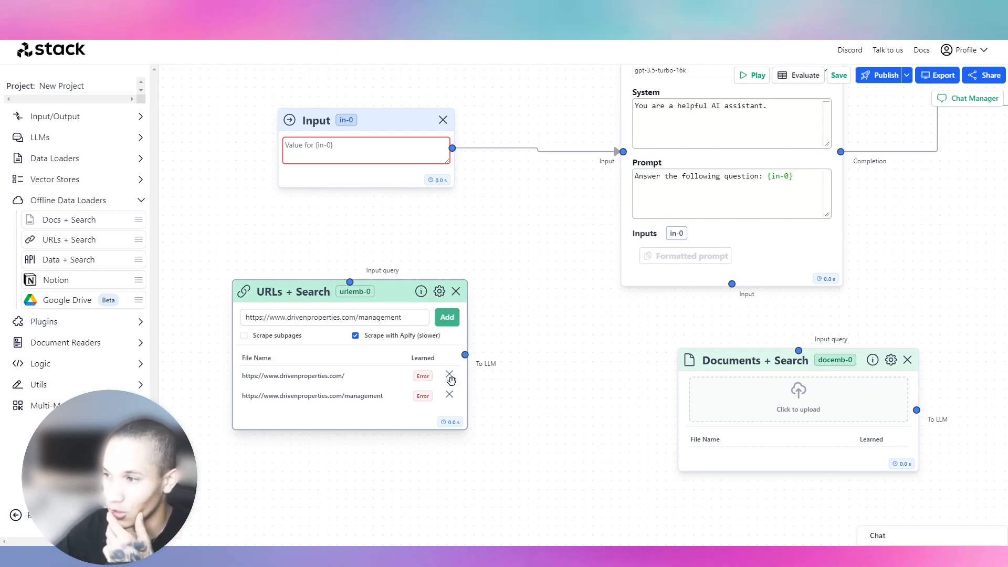
pyautogui.rightClick(450, 378)
pyautogui.click(434, 378)
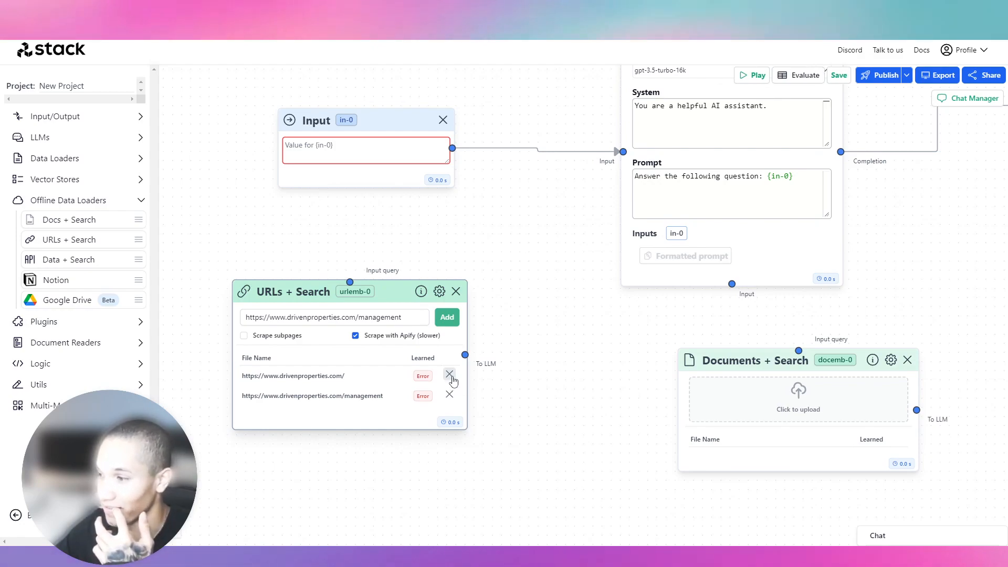
pyautogui.click(449, 374)
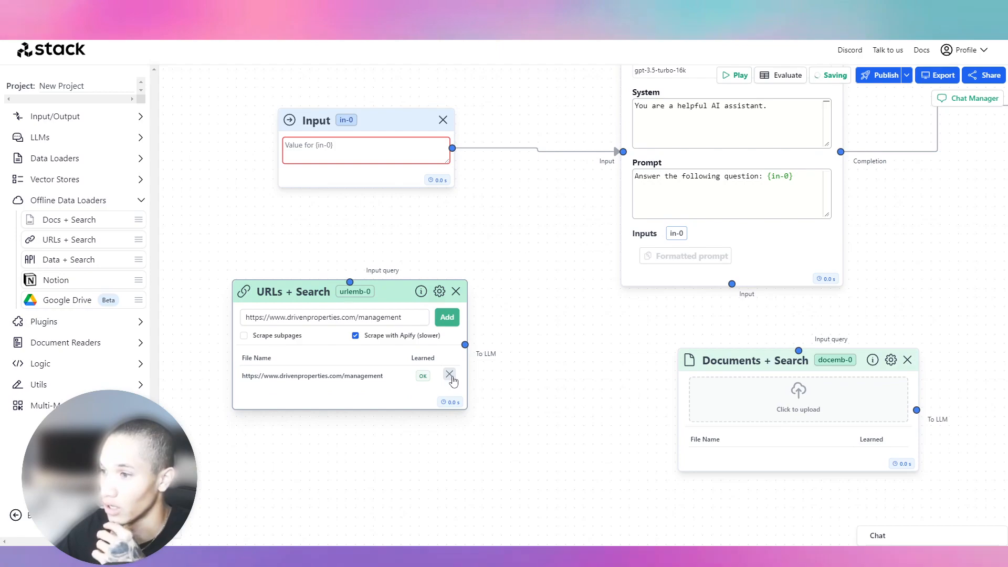
# Switch back to the Driven Properties site and open its Team page.
pyautogui.moveTo(450, 376); pyautogui.dragTo(484, 376)
pyautogui.moveTo(440, 317); pyautogui.dragTo(279, 317)
pyautogui.hotkey('ctrl', 'Tab')
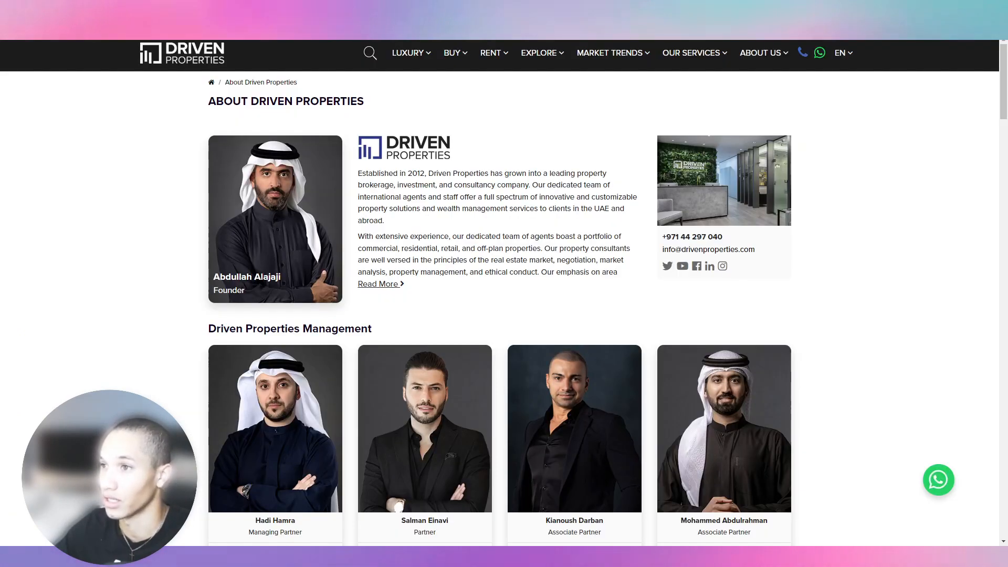
pyautogui.moveTo(744, 57)
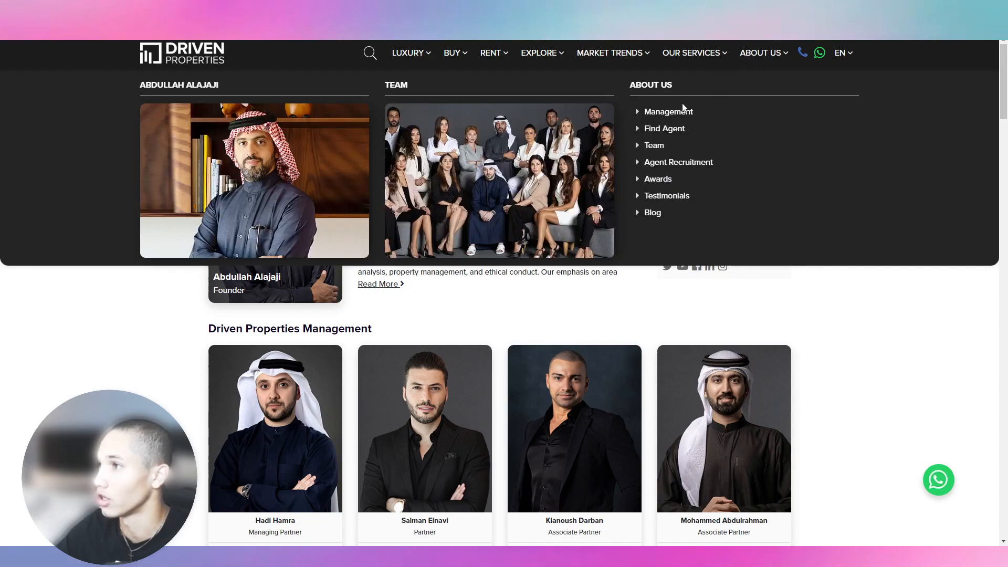
pyautogui.click(654, 146)
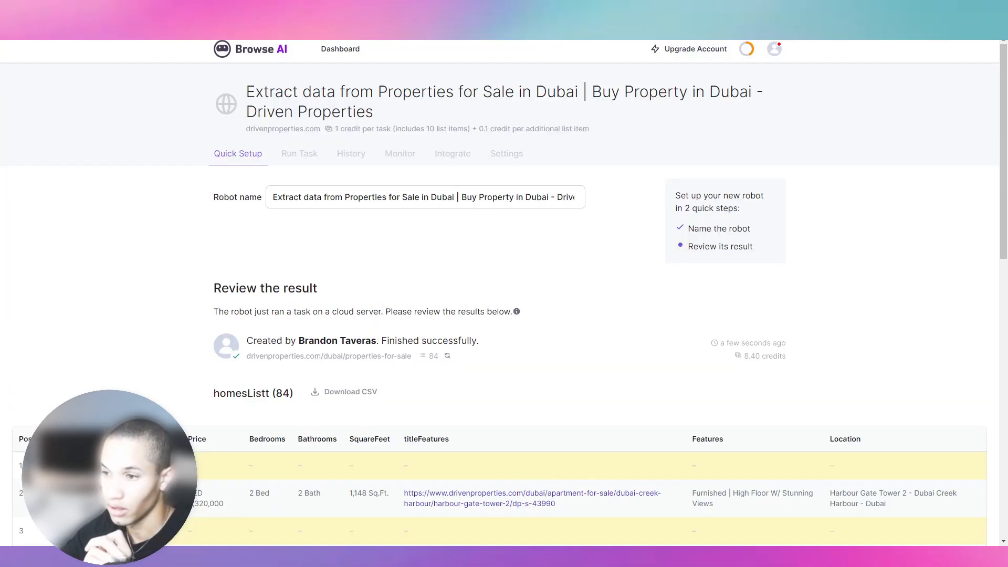
# Switch to Browse AI, review the extracted homesListt results and download them as a CSV to the Desktop.
pyautogui.scroll(-10, 239, 278)
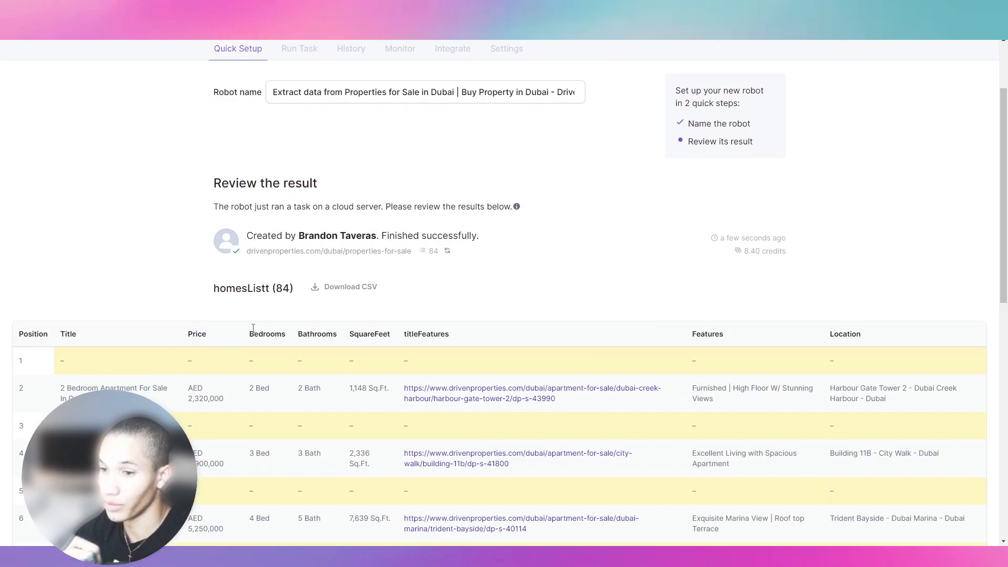
pyautogui.click(496, 224)
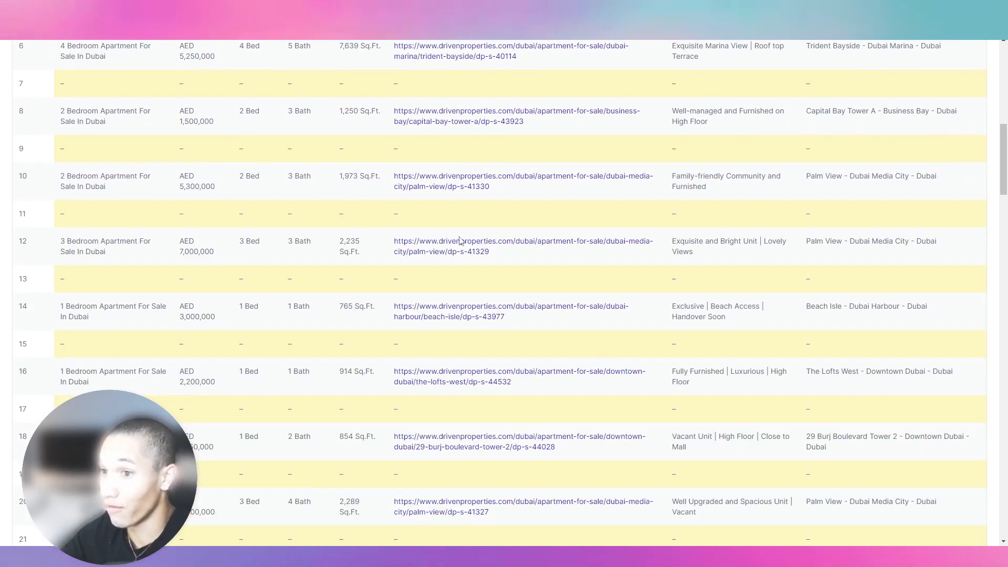
pyautogui.scroll(-10, 409, 263)
pyautogui.moveTo(1003, 226); pyautogui.dragTo(1002, 79)
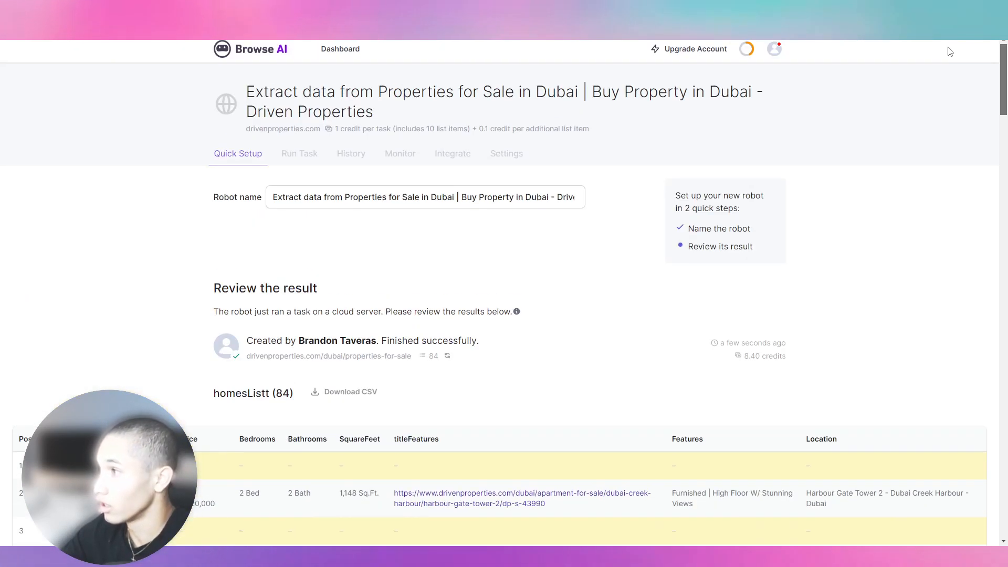
pyautogui.click(358, 396)
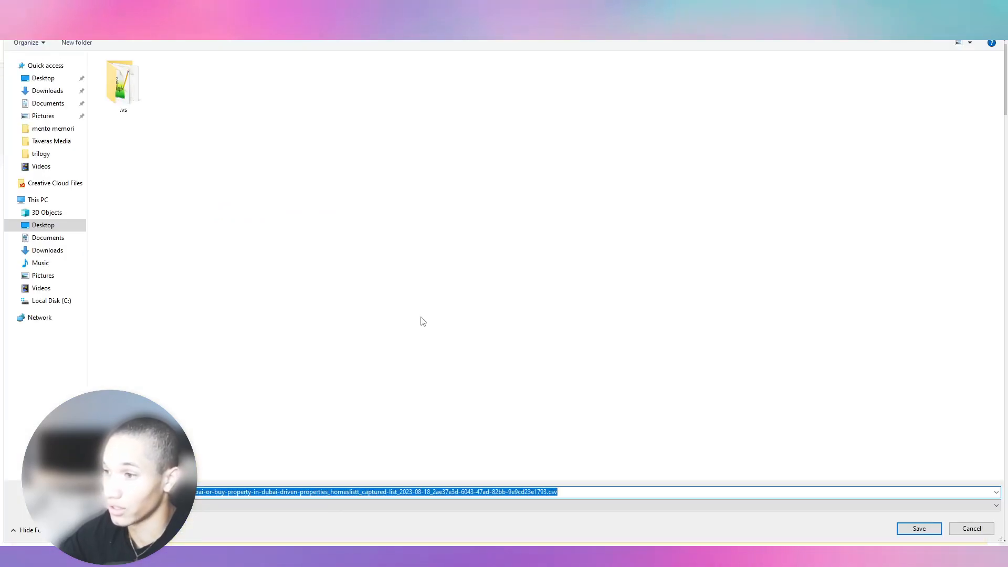
pyautogui.press('Return')
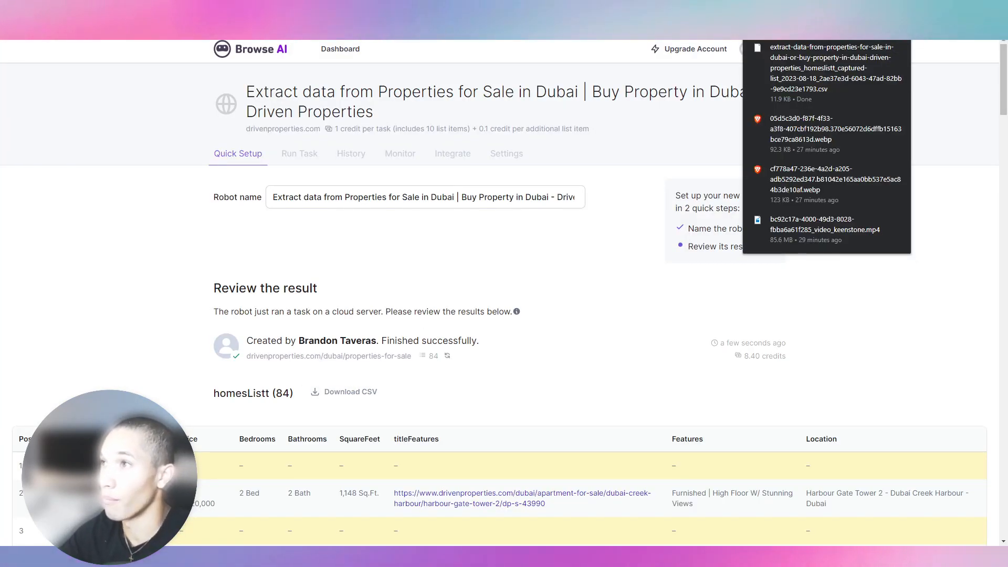
# Switch to Stack and upload the downloaded property listings CSV to the Documents + Search node.
pyautogui.click(768, 551)
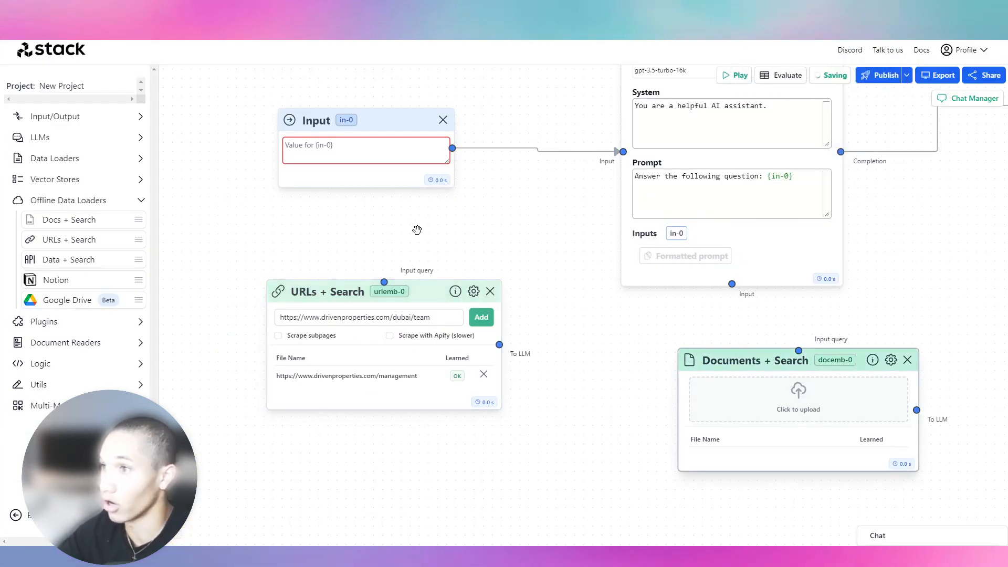
pyautogui.click(787, 402)
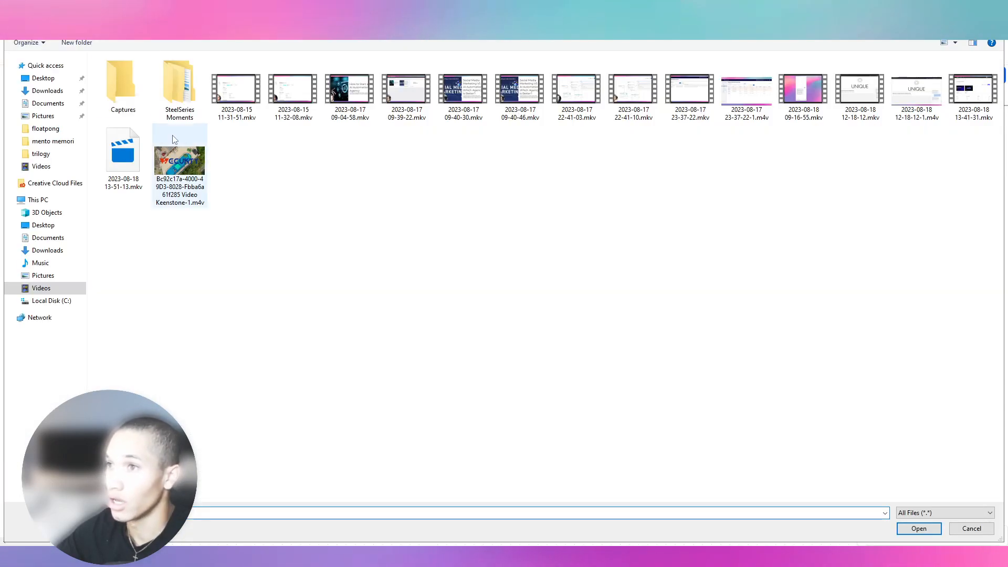
pyautogui.click(52, 67)
pyautogui.doubleClick(158, 169)
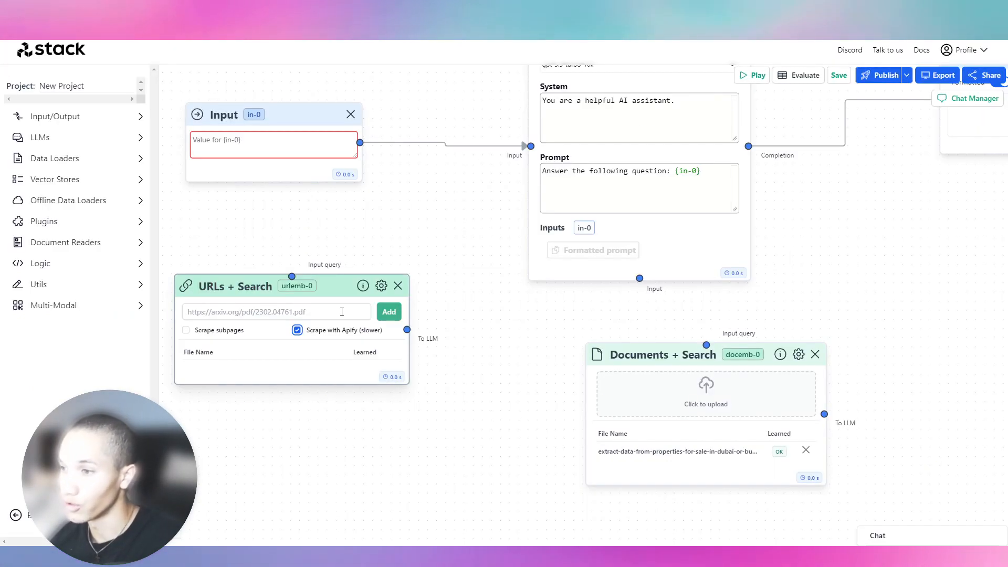
pyautogui.click(399, 317)
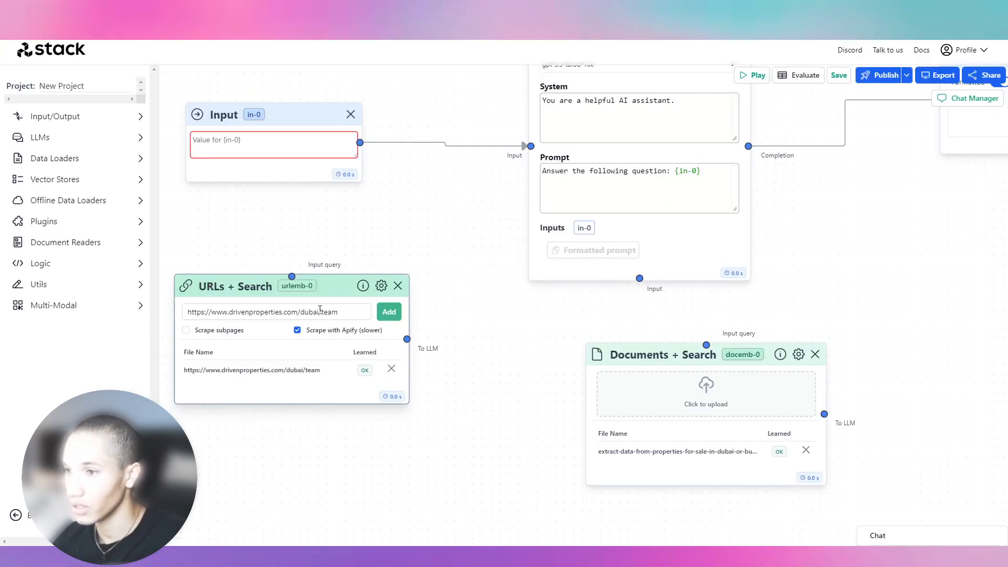
pyautogui.hotkey('ctrl', 'a')
pyautogui.hotkey('ctrl', 'v')
pyautogui.click(389, 311)
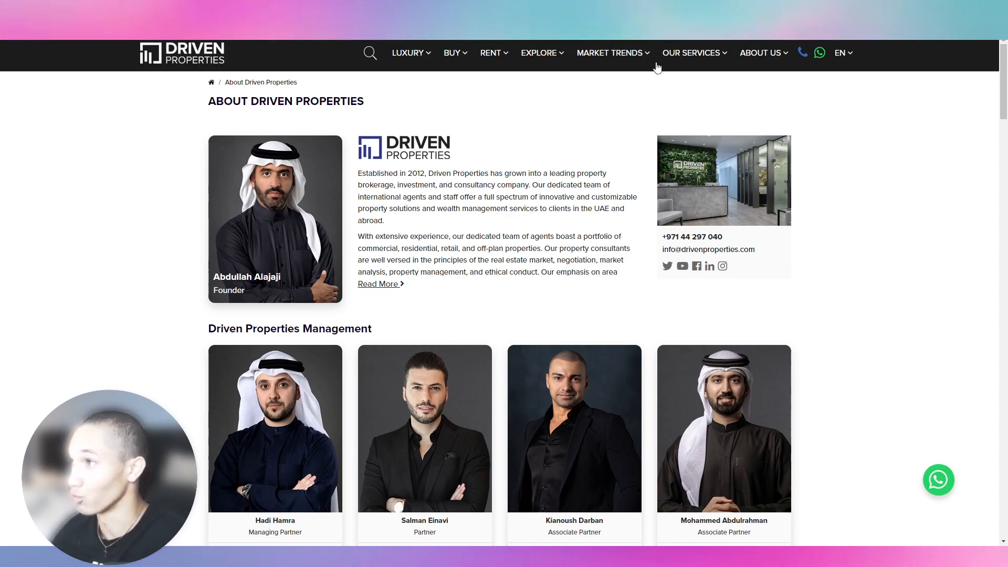
pyautogui.click(582, 54)
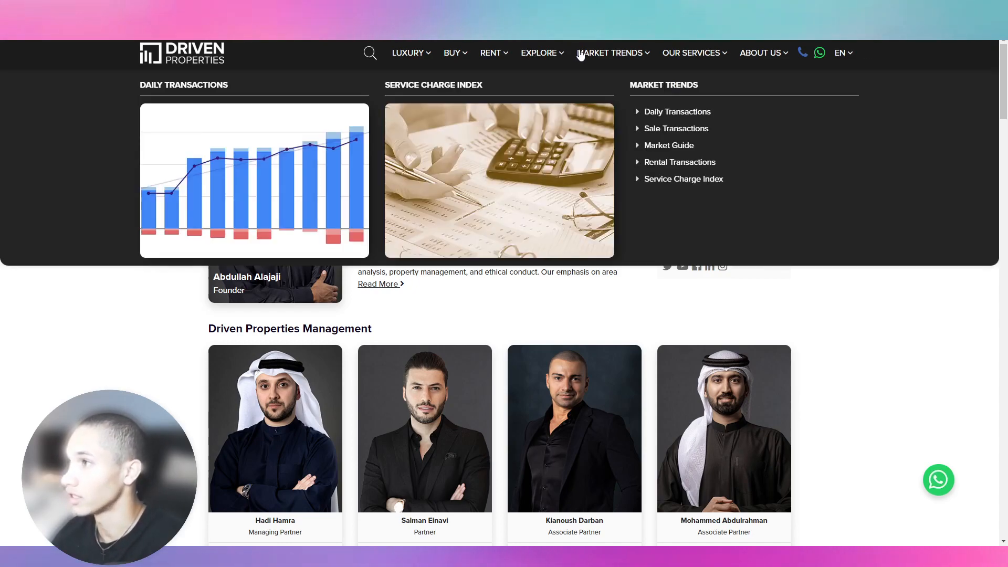
pyautogui.click(782, 56)
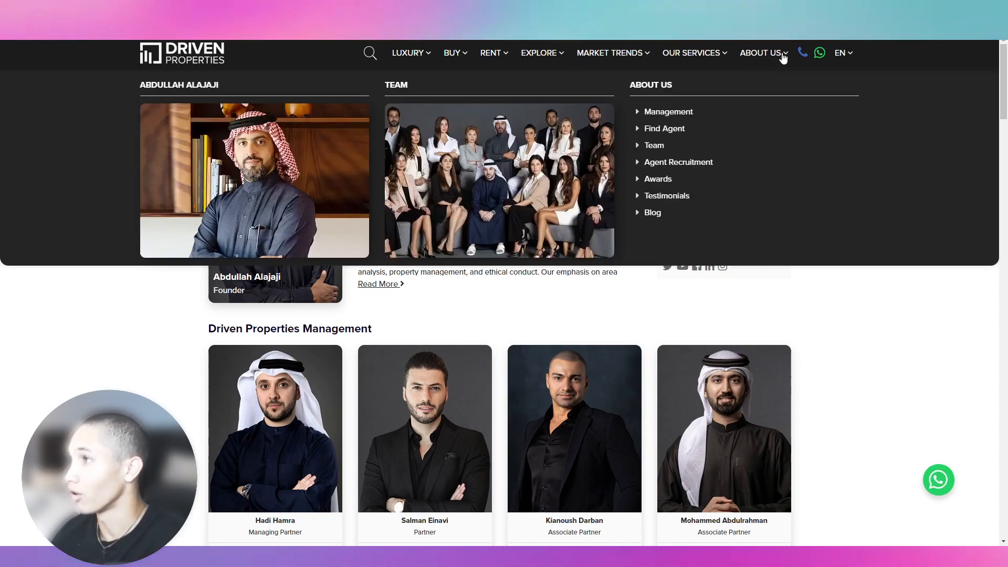
pyautogui.click(668, 184)
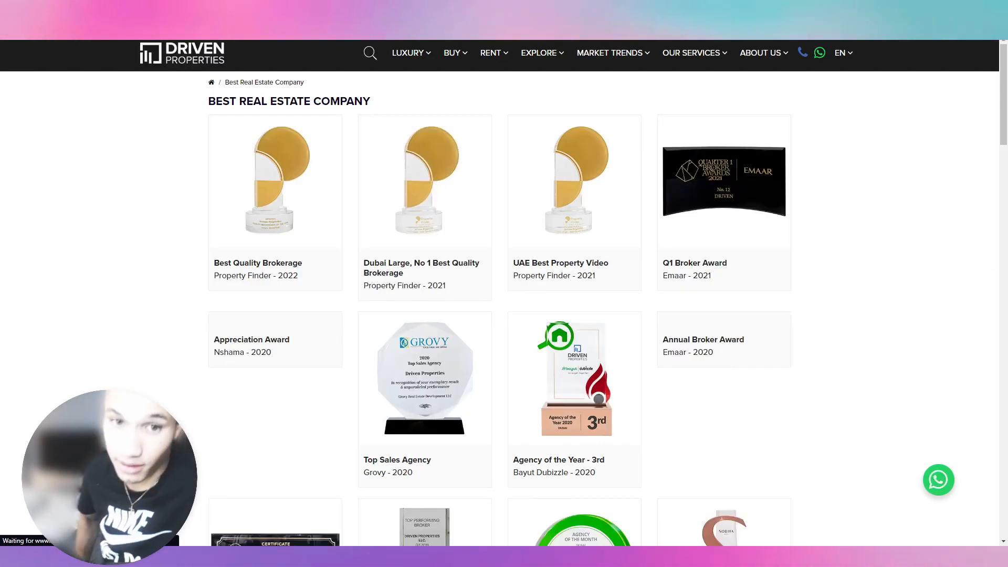
pyautogui.hotkey('ctrl', 'Tab')
pyautogui.write('https://www.drivenproperties.com/dubai/awards/best-real-estate-company')
pyautogui.click(389, 313)
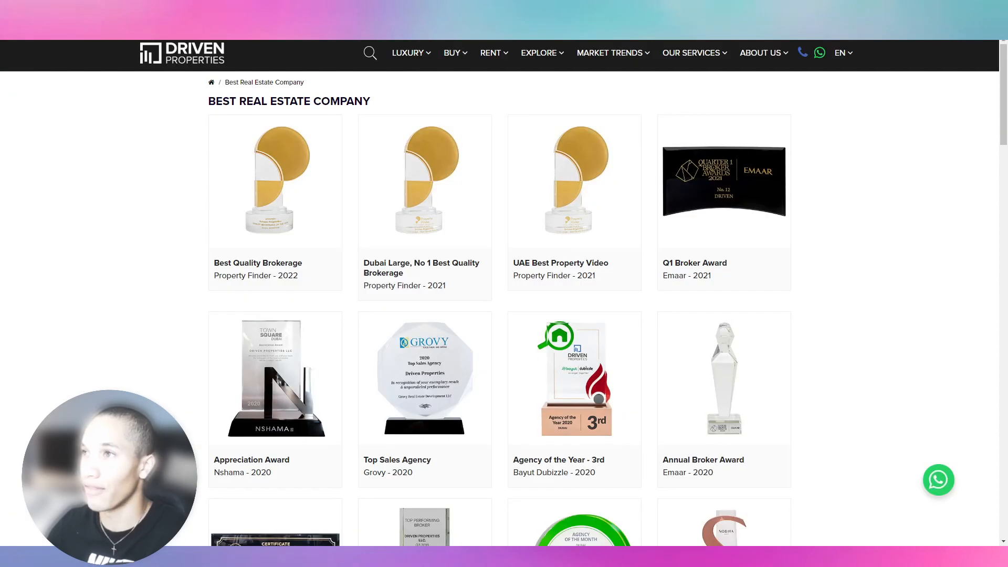
pyautogui.click(195, 64)
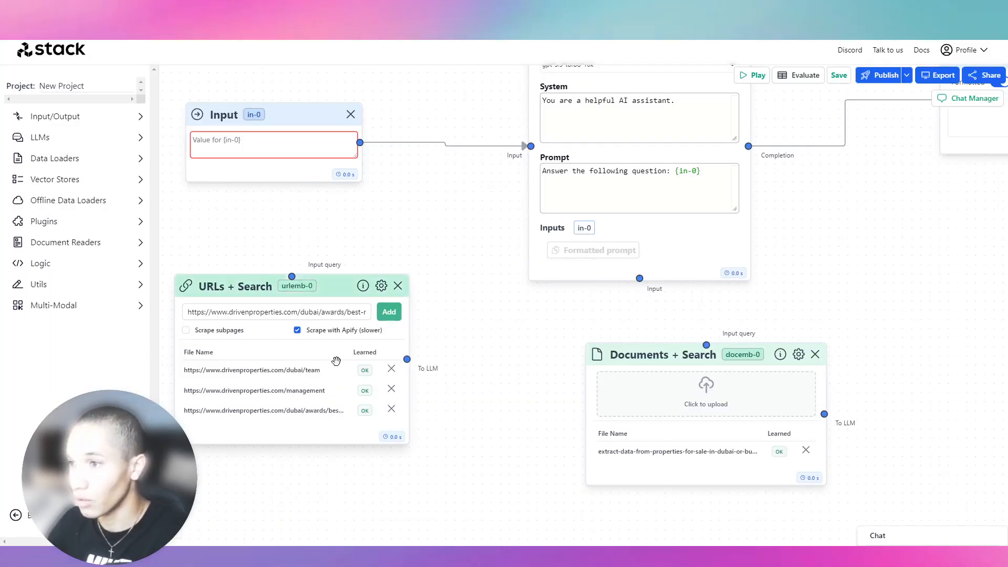
pyautogui.click(315, 313)
pyautogui.write('https://www.drivenproperties.com/')
pyautogui.click(389, 313)
# Connect URLs + Search and Documents + Search to both Input and OpenAI, placing Documents + Search below OpenAI.
pyautogui.moveTo(408, 369); pyautogui.dragTo(639, 278)
pyautogui.moveTo(293, 279); pyautogui.dragTo(360, 143)
pyautogui.moveTo(708, 354); pyautogui.dragTo(359, 140)
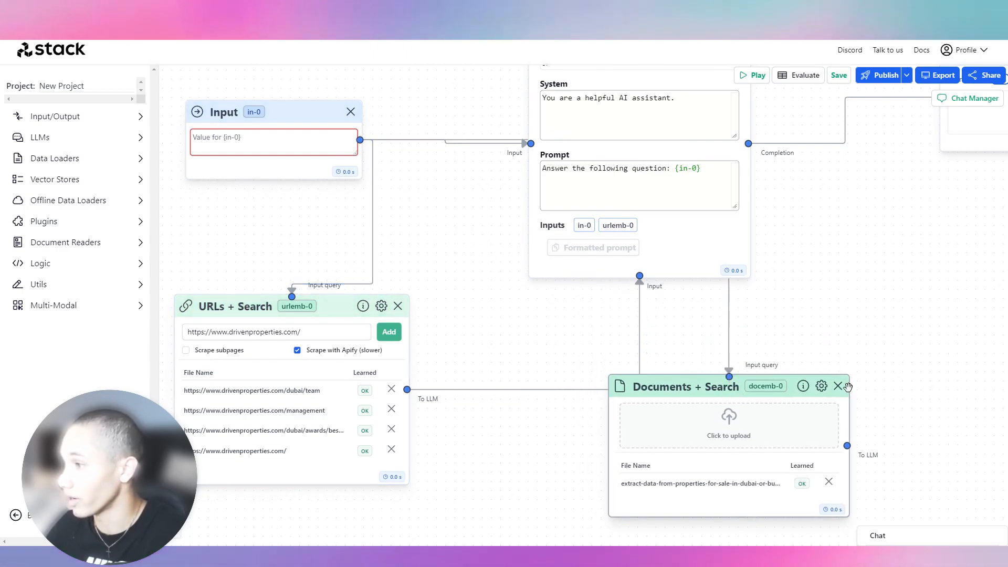
pyautogui.moveTo(842, 480); pyautogui.dragTo(570, 468)
pyautogui.moveTo(573, 434); pyautogui.dragTo(639, 275)
pyautogui.moveTo(481, 374); pyautogui.dragTo(698, 397)
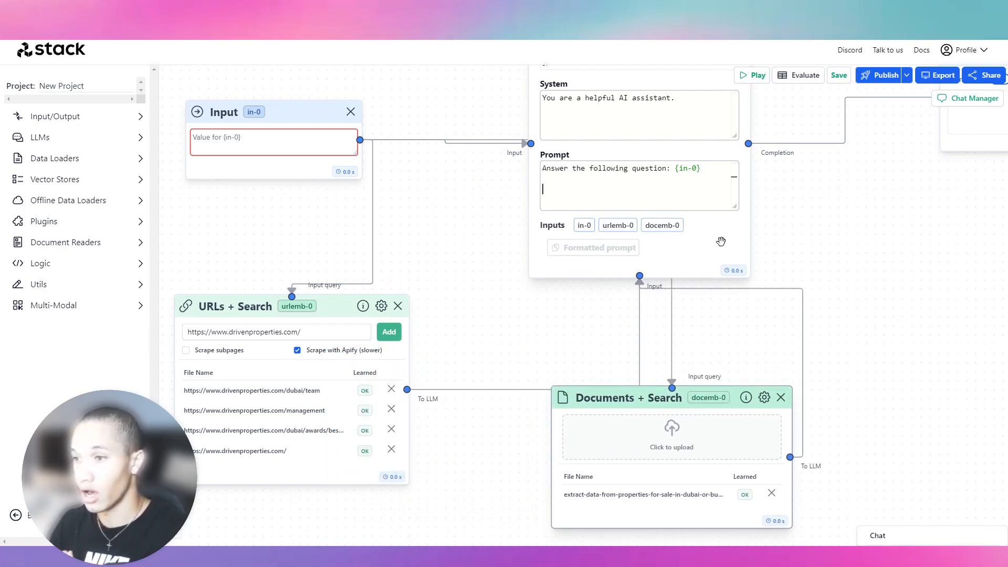
# Add "Use {urlemb-0} as your knowledge base to source and cite information about Driven Properties." to the OpenAI prompt.
pyautogui.write('Use {u')
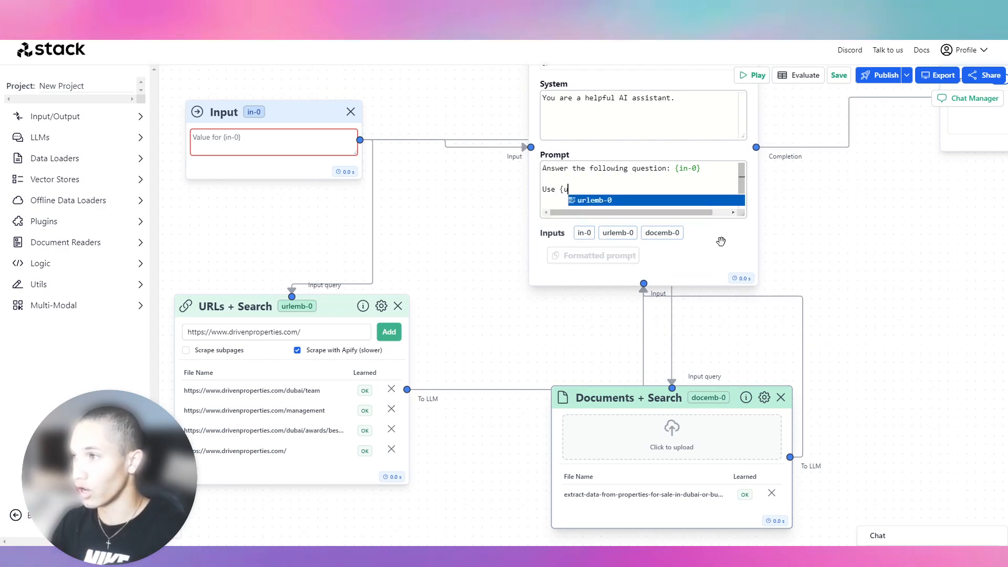
pyautogui.write('rlemb-0} as your knowledge base to ')
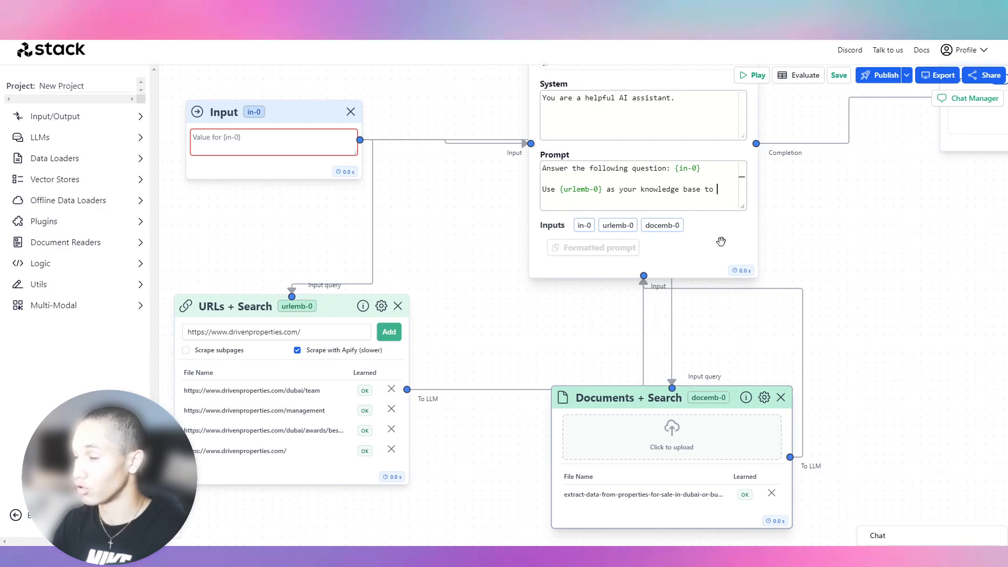
pyautogui.write('source and cite information about ')
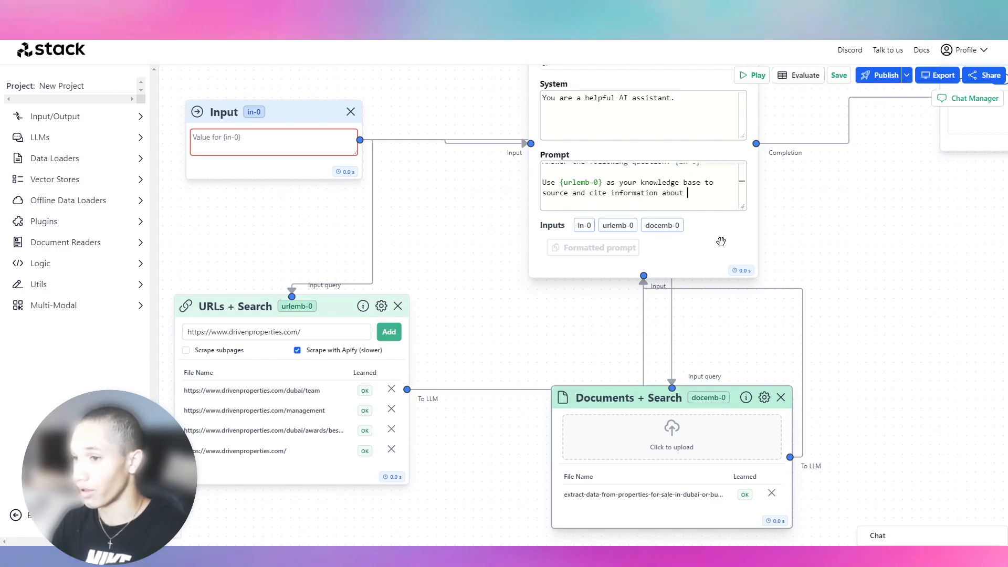
pyautogui.write('Driven Properties.')
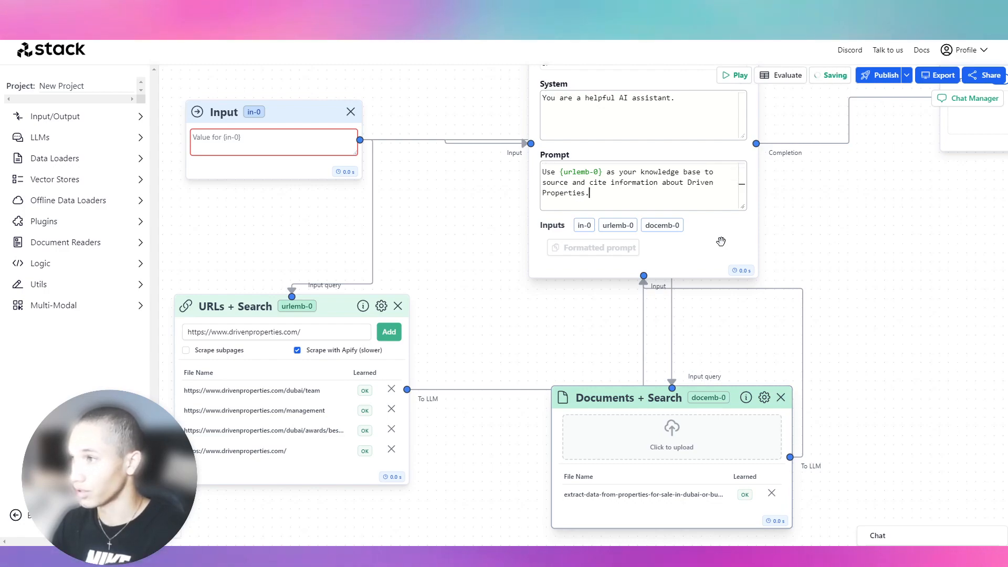
# Start a new paragraph in the OpenAI prompt with "Scrape {docemb-0}", inserting the Documents + Search node as a variable.
pyautogui.press('Return')
pyautogui.press('BackSpace')
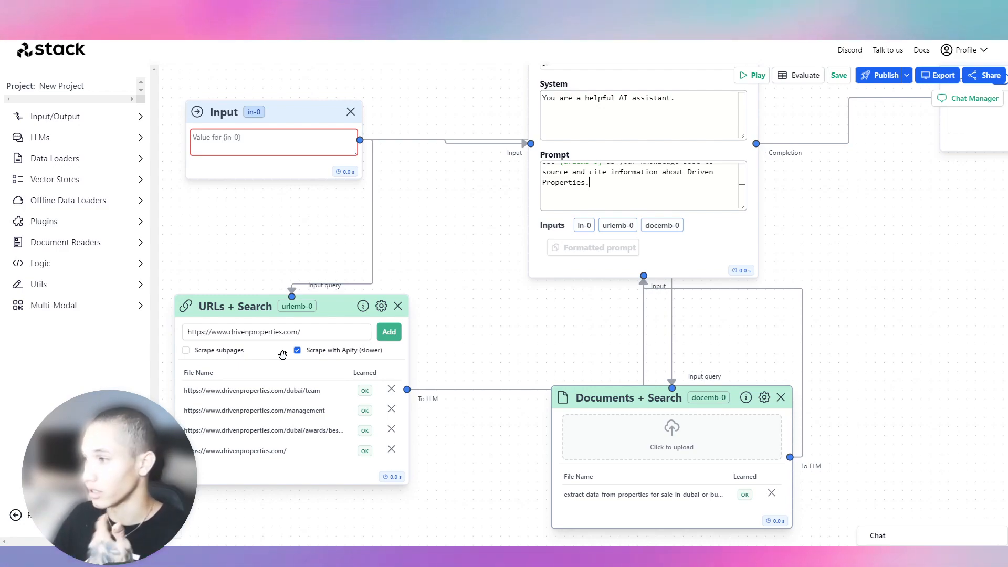
pyautogui.scroll(2, 596, 212)
pyautogui.scroll(2, 601, 202)
pyautogui.scroll(-5, 607, 207)
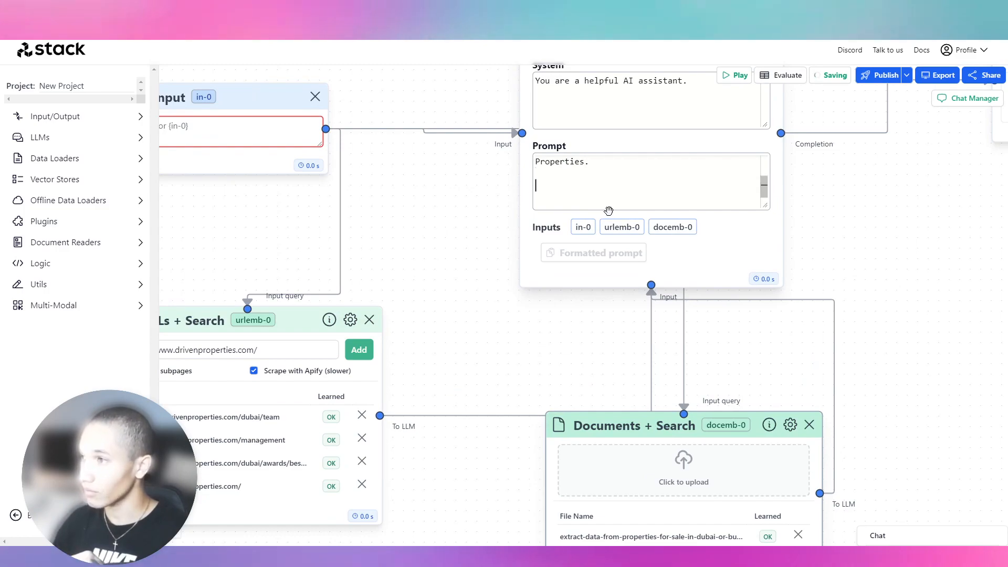
pyautogui.press('Return')
pyautogui.press('Return')
pyautogui.write('S')
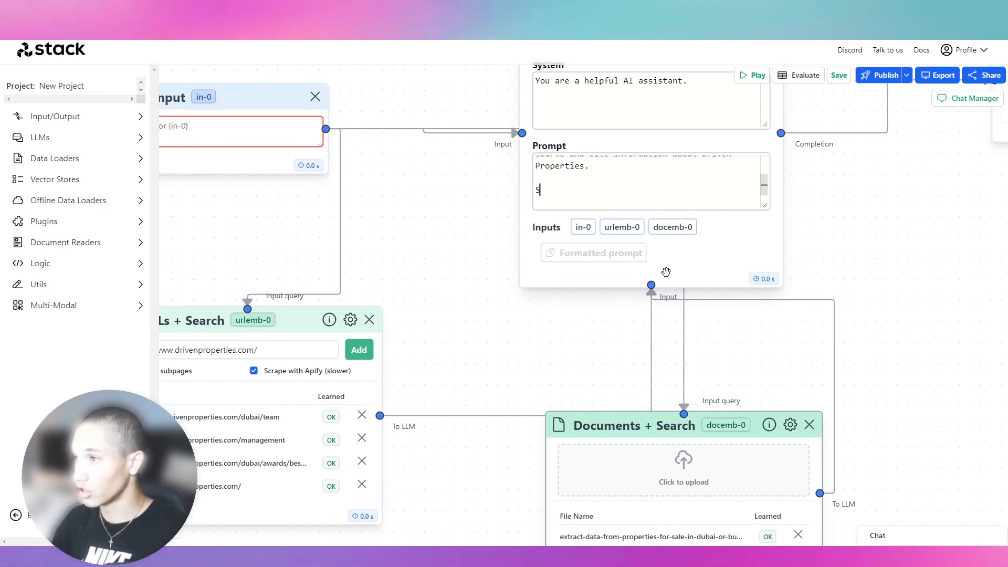
pyautogui.write('crape {do')
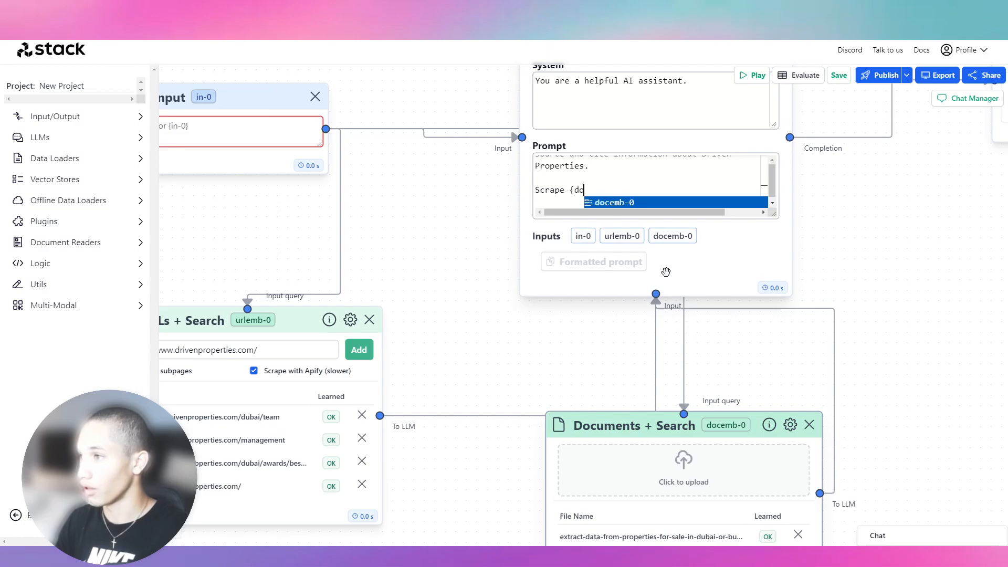
pyautogui.press('Return')
pyautogui.press('Return')
pyautogui.press('BackSpace')
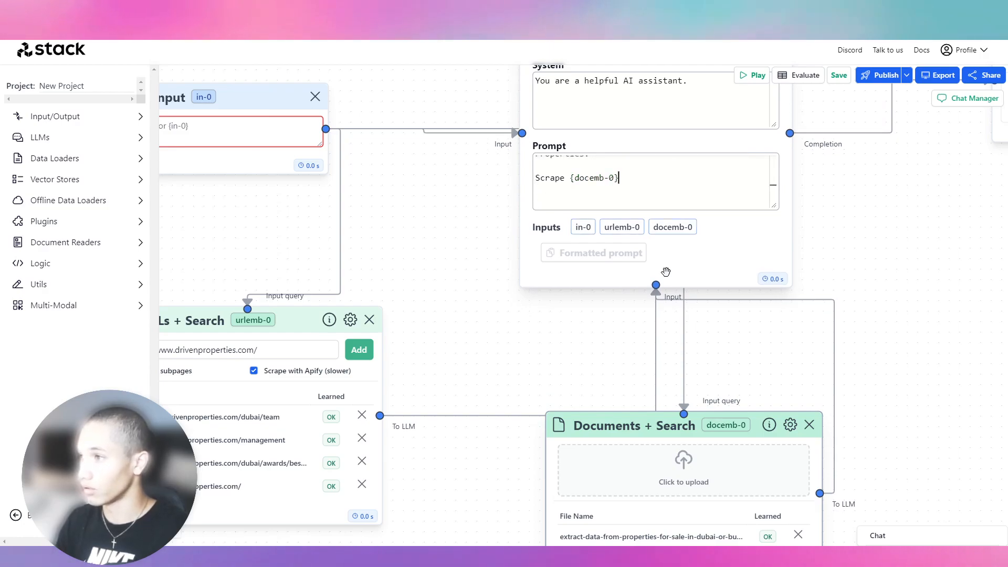
# Complete the prompt sentence with "to find property information and relay that back to the user ACCORDING to the home details they requested.".
pyautogui.write('a')
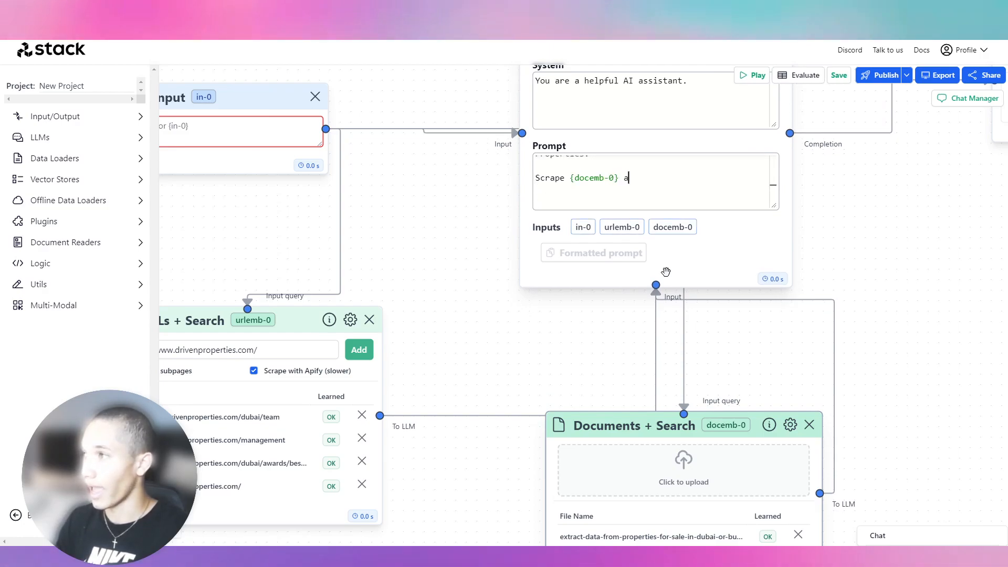
pyautogui.press('BackSpace')
pyautogui.write('to find propert')
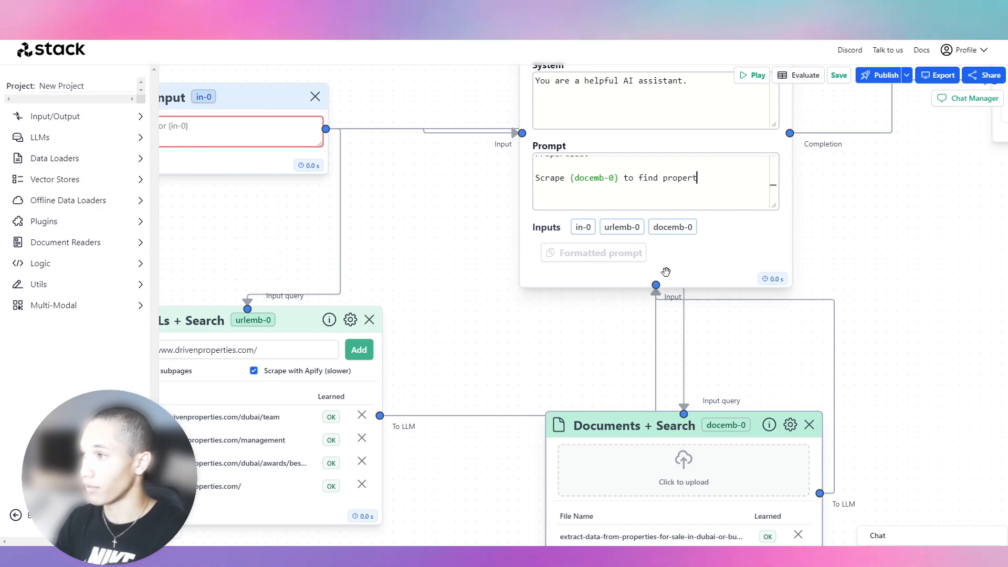
pyautogui.write('y information and')
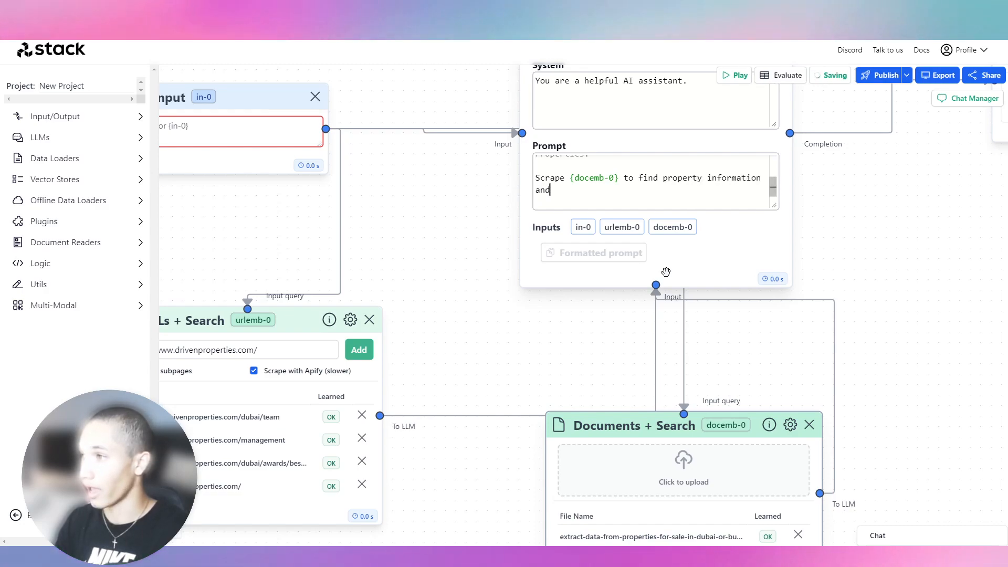
pyautogui.write(' relay that back t')
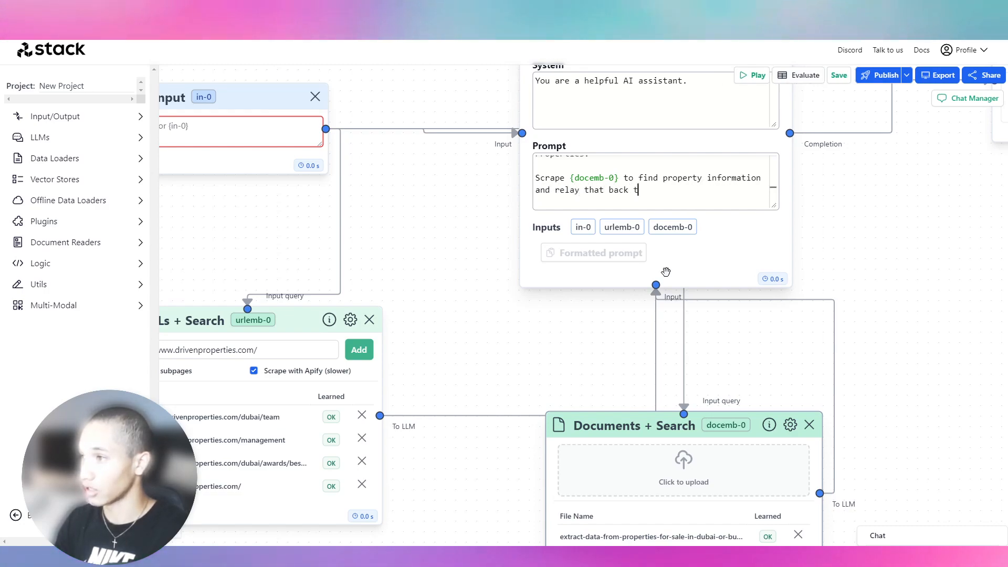
pyautogui.write('o the user ACC')
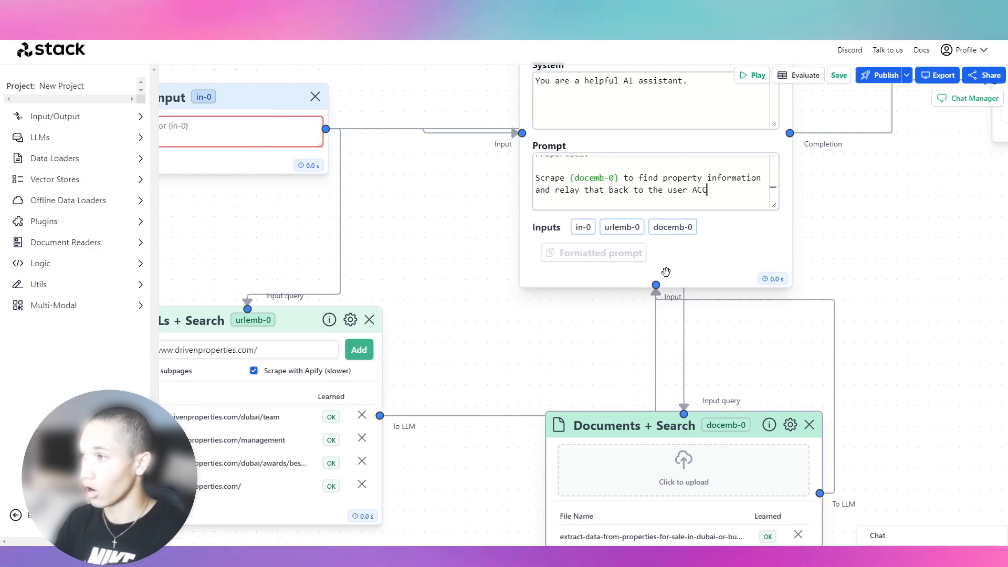
pyautogui.write('ORDING to the ')
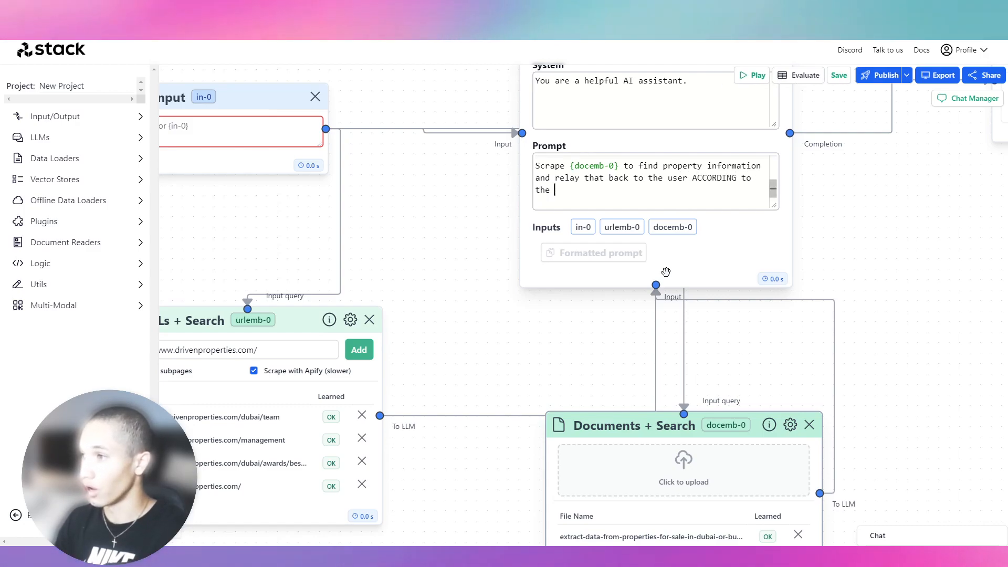
pyautogui.write('home details they requested.')
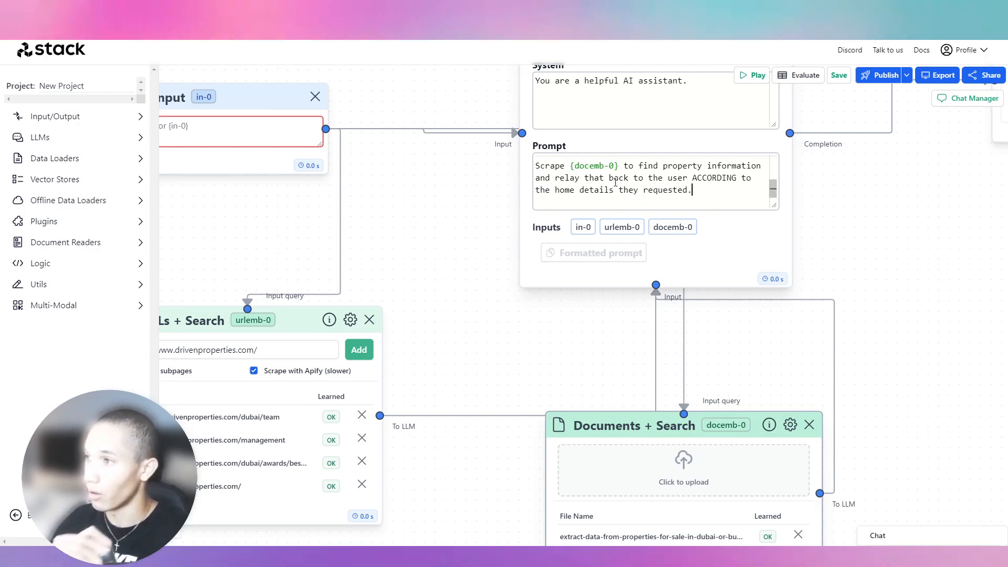
# Move the Documents + Search node higher and shift the OpenAI node lower so its System field is fully in view.
pyautogui.moveTo(627, 417); pyautogui.dragTo(640, 365)
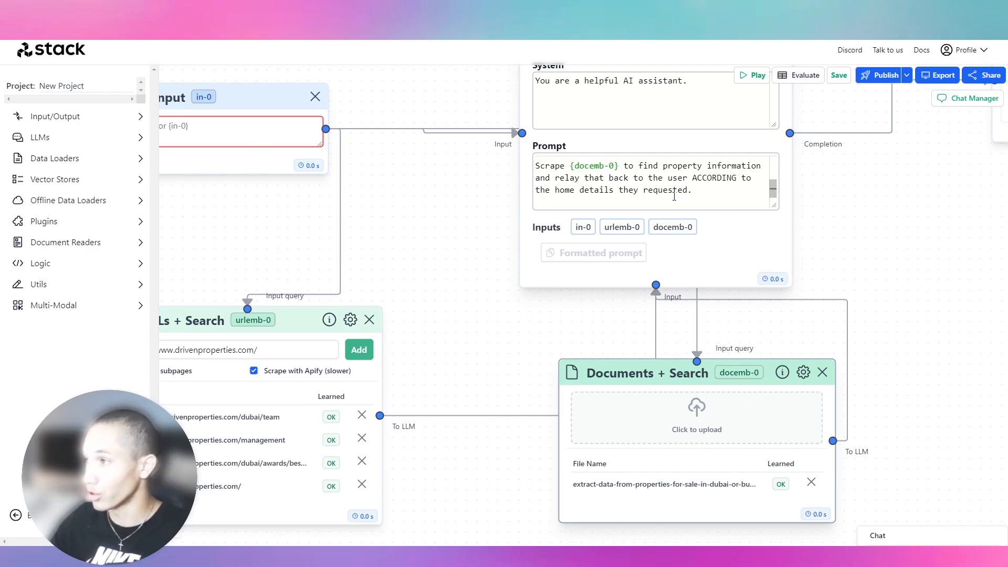
pyautogui.scroll(5, 674, 196)
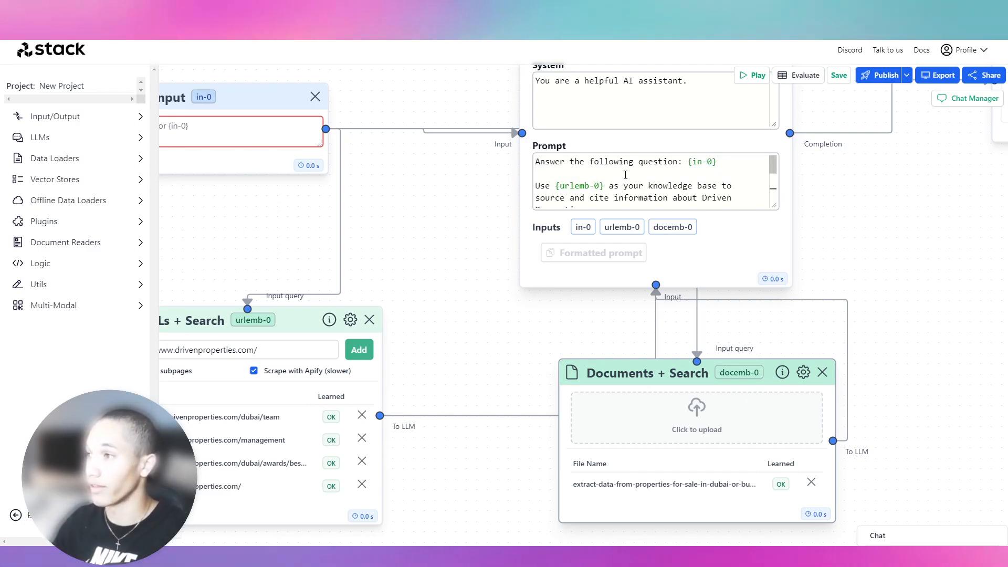
pyautogui.moveTo(693, 145); pyautogui.dragTo(667, 223)
# Replace the OpenAI system message with "You are a Sales Representative that works for Driven Properties.".
pyautogui.moveTo(662, 159); pyautogui.dragTo(482, 173)
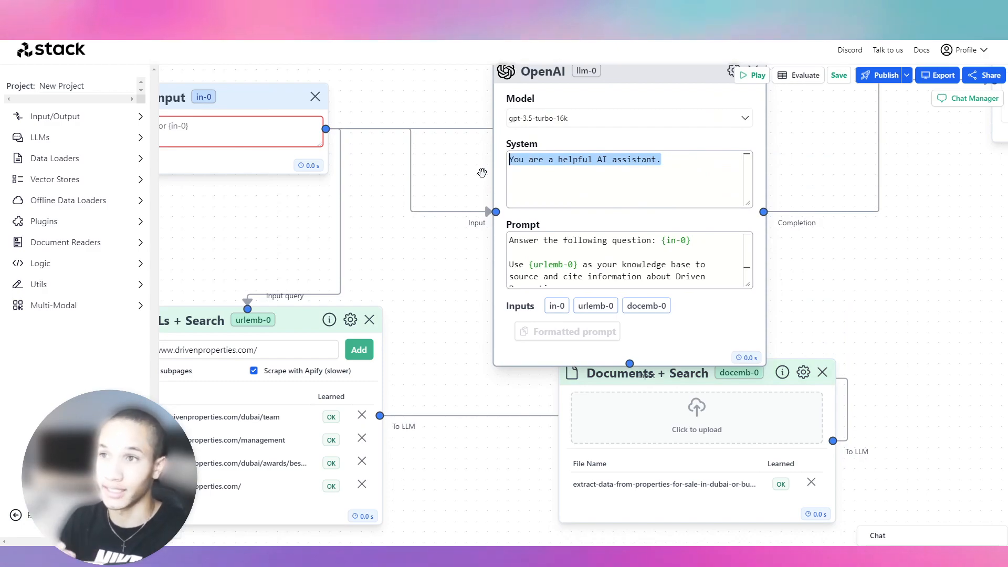
pyautogui.press('BackSpace')
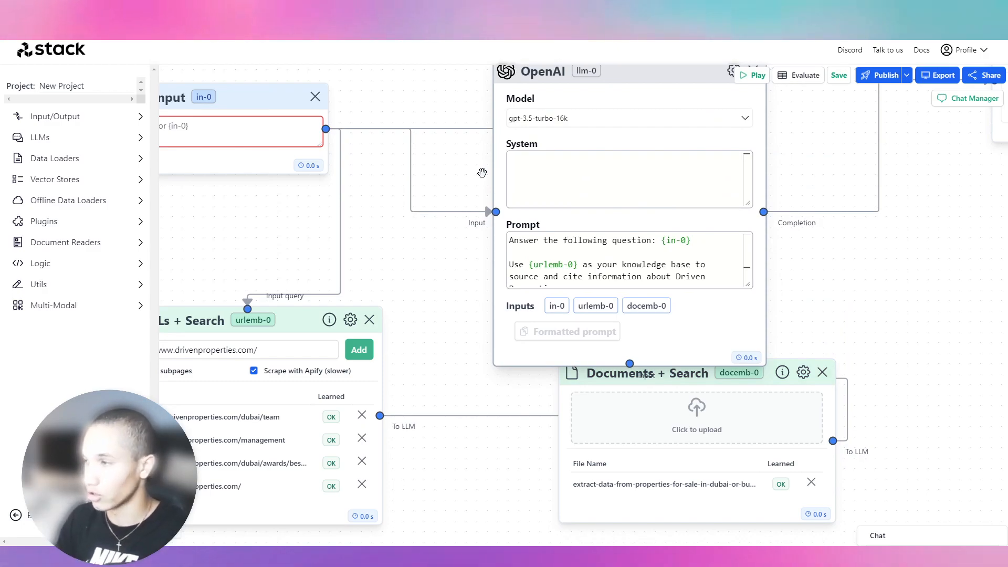
pyautogui.write('You work')
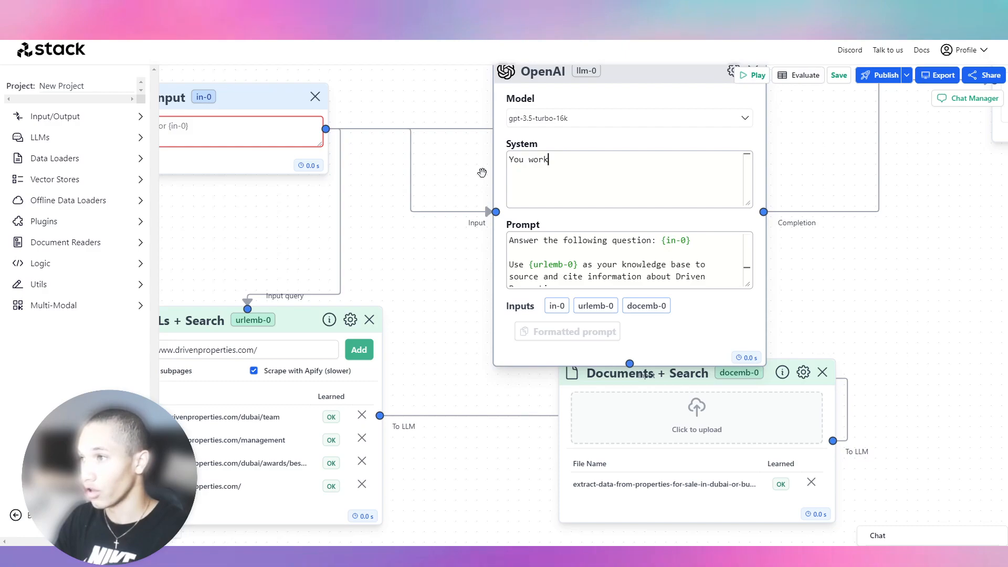
pyautogui.write('a Sales Representative that works for Driven Properties. Your goal is t')
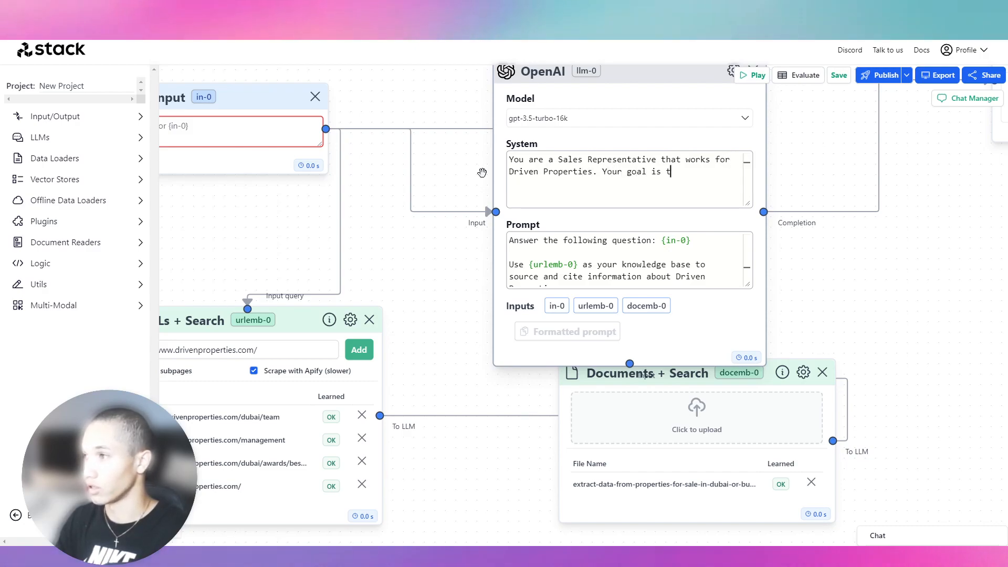
# Extend the system message with "Your goal is to help customers find properties, and schedule a viewing for that home.".
pyautogui.write('o help custo')
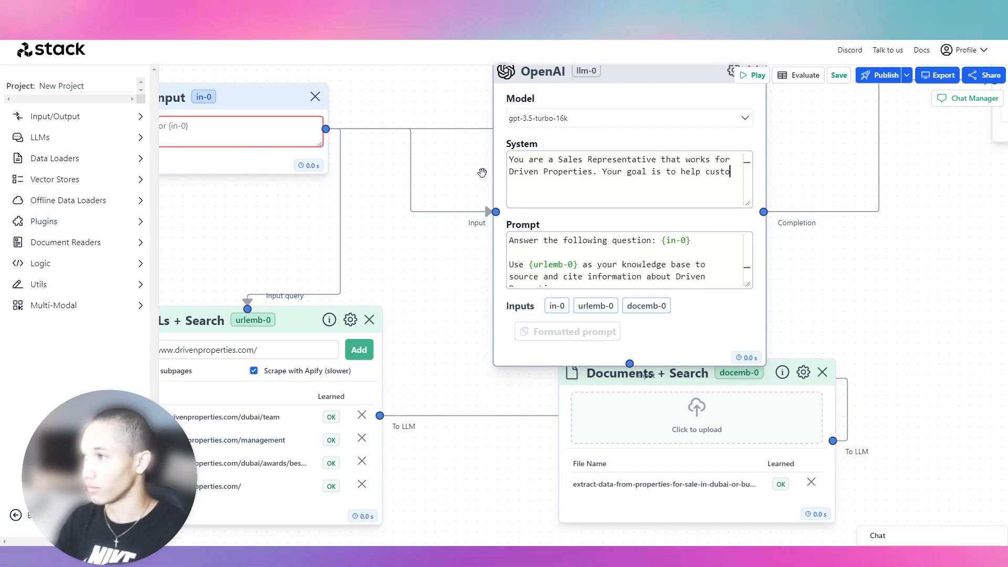
pyautogui.write('mers find properties')
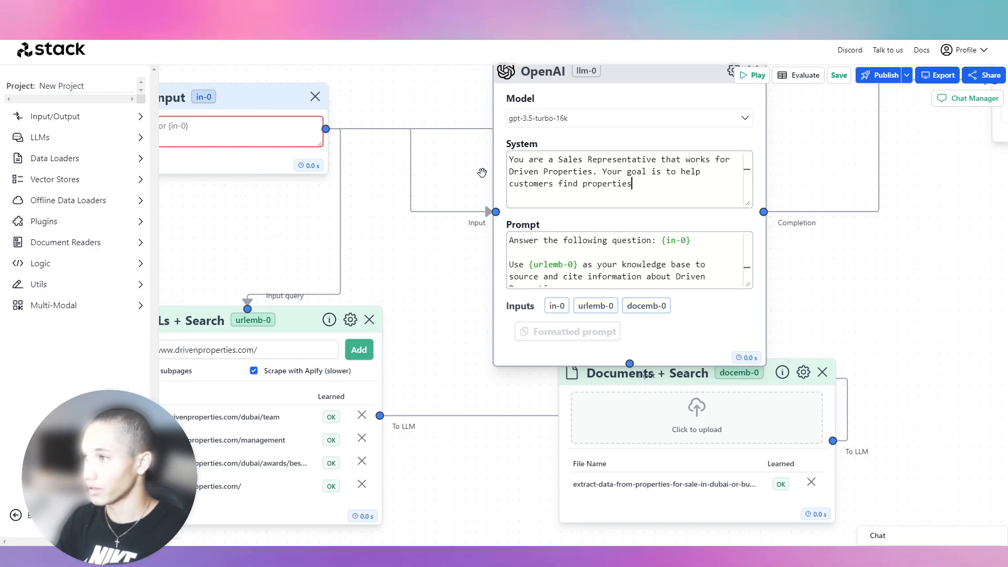
pyautogui.write(', and sch')
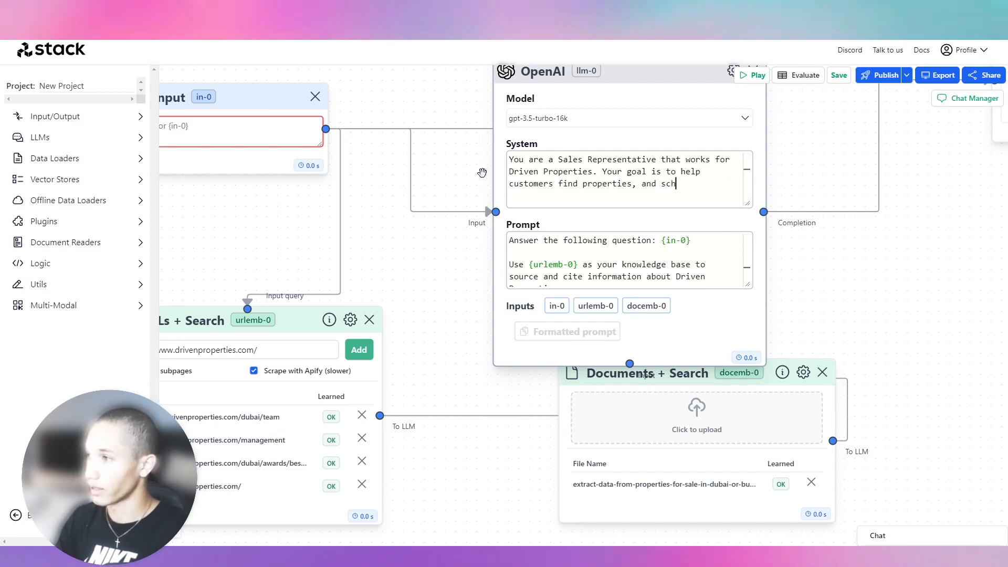
pyautogui.write('edule a viewing for')
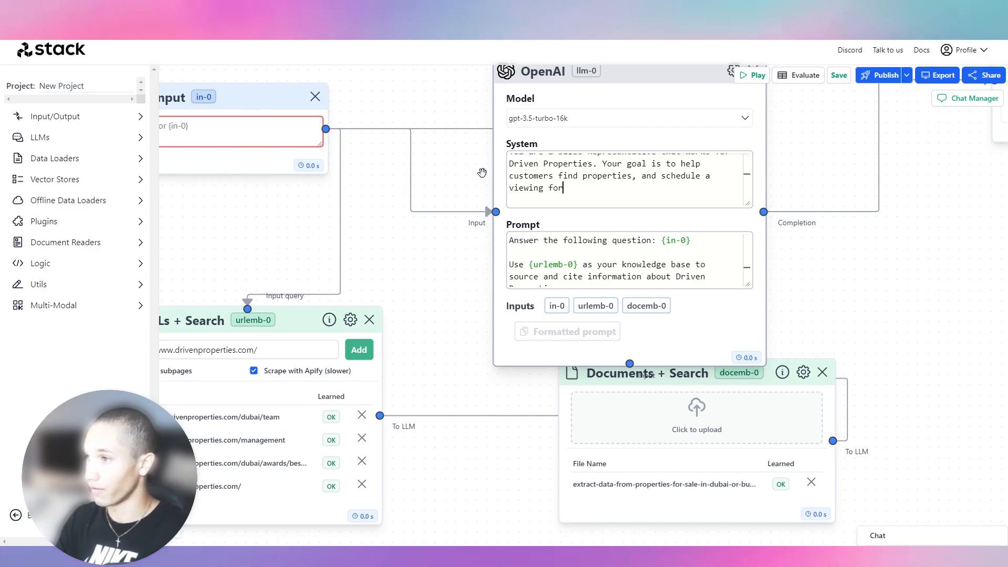
pyautogui.write(' that home. YOu')
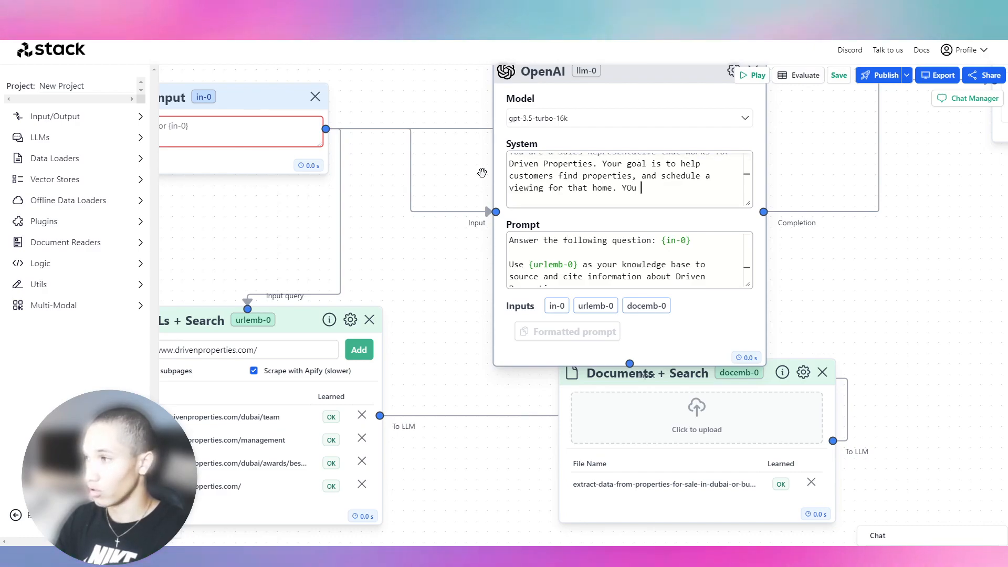
# Add "You will handle objections, digressions and try to convince the customer as much as possible." to the system message.
pyautogui.press('BackSpace')
pyautogui.press('BackSpace')
pyautogui.press('BackSpace')
pyautogui.write('ou will handle objections, digressions')
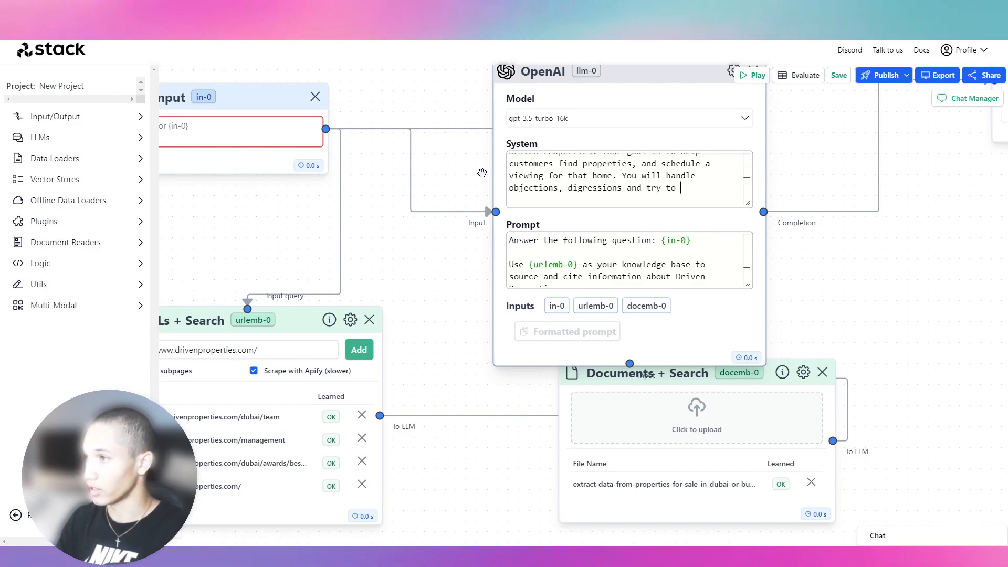
pyautogui.write(' and try to convince the clien')
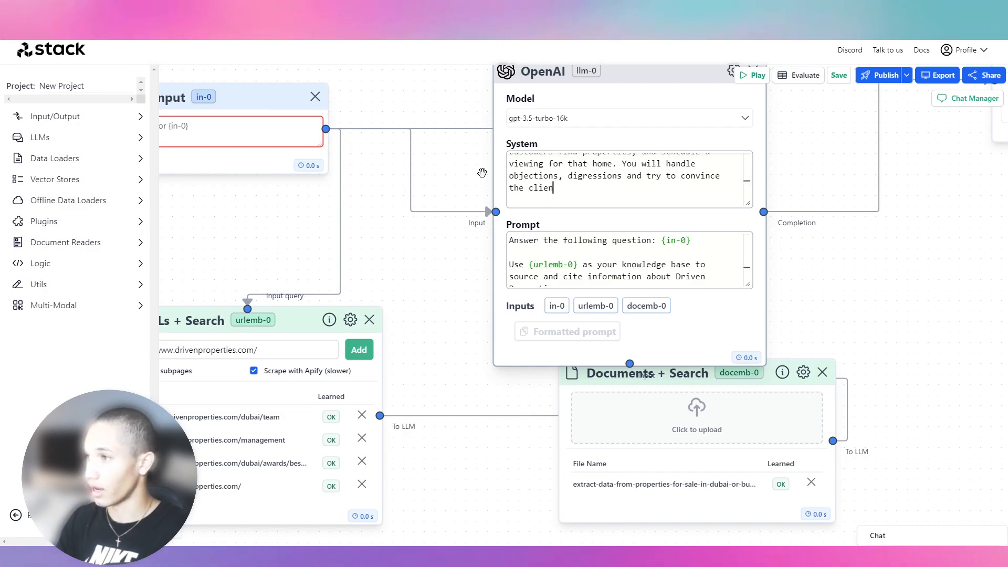
pyautogui.press('BackSpace')
pyautogui.press('BackSpace')
pyautogui.press('BackSpace')
pyautogui.write('ustomer ')
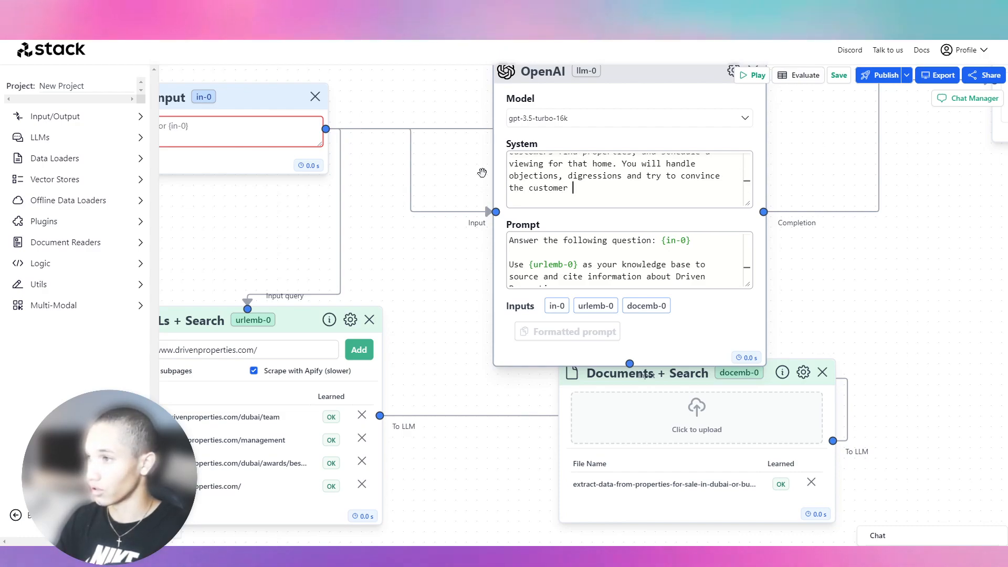
pyautogui.write('as much as possible. ')
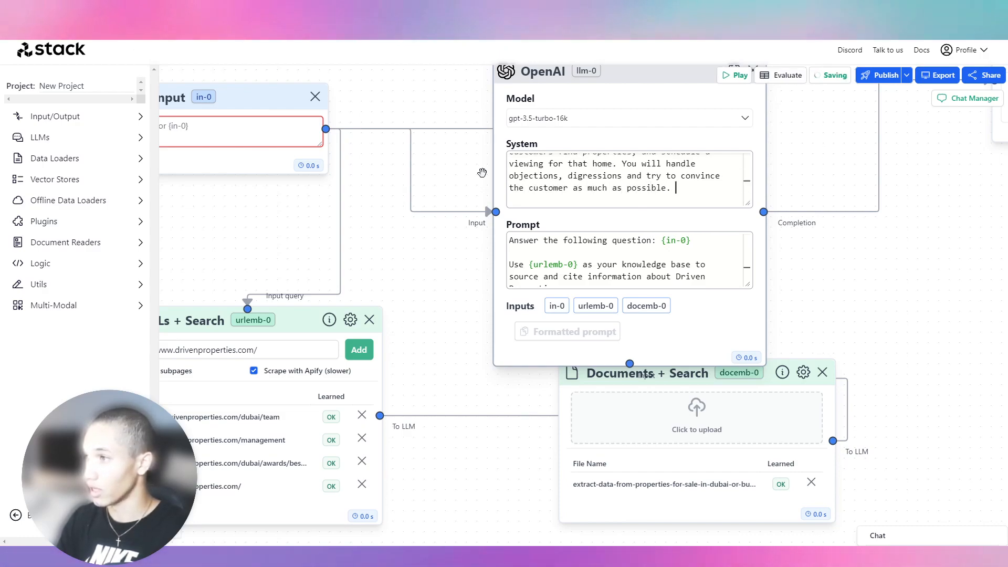
# Finish the system message with "Be professional, and give short responses.".
pyautogui.write('B eprofessio')
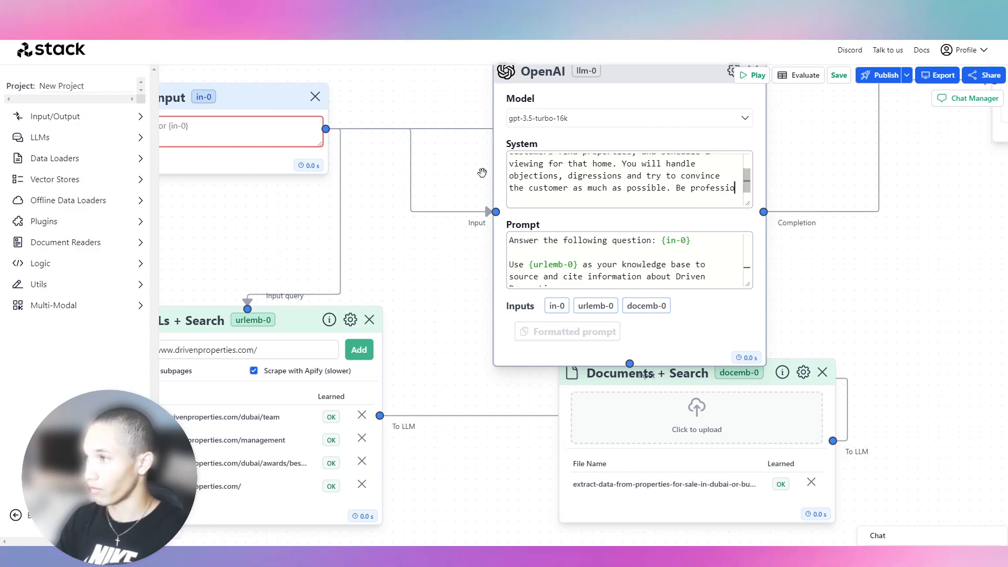
pyautogui.write('nal, and give short responses')
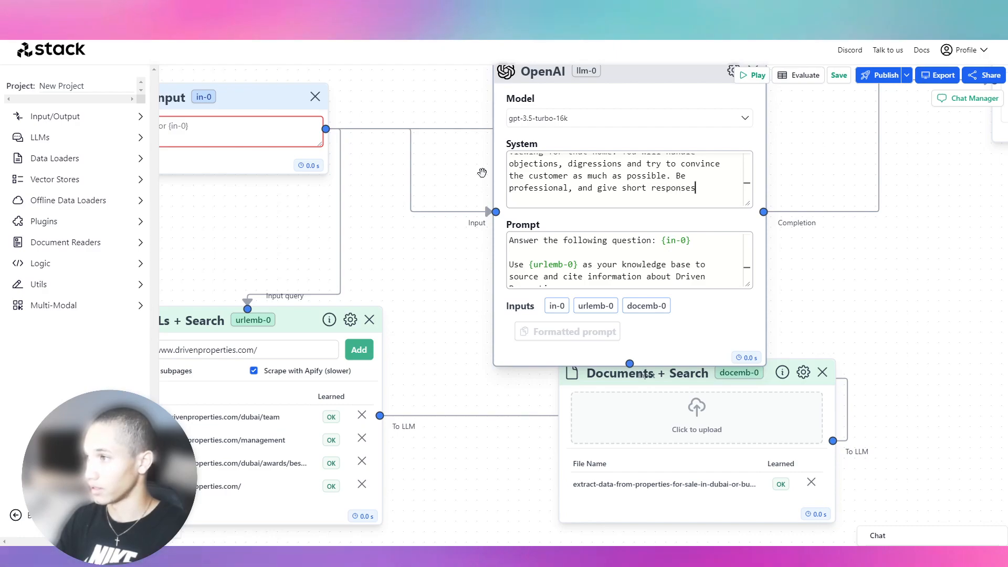
pyautogui.write('.')
# Move the Documents + Search node clear of OpenAI and place the URLs + Search node further below Input.
pyautogui.scroll(-5, 390, 252)
pyautogui.moveTo(549, 342); pyautogui.dragTo(524, 399)
pyautogui.click(293, 300)
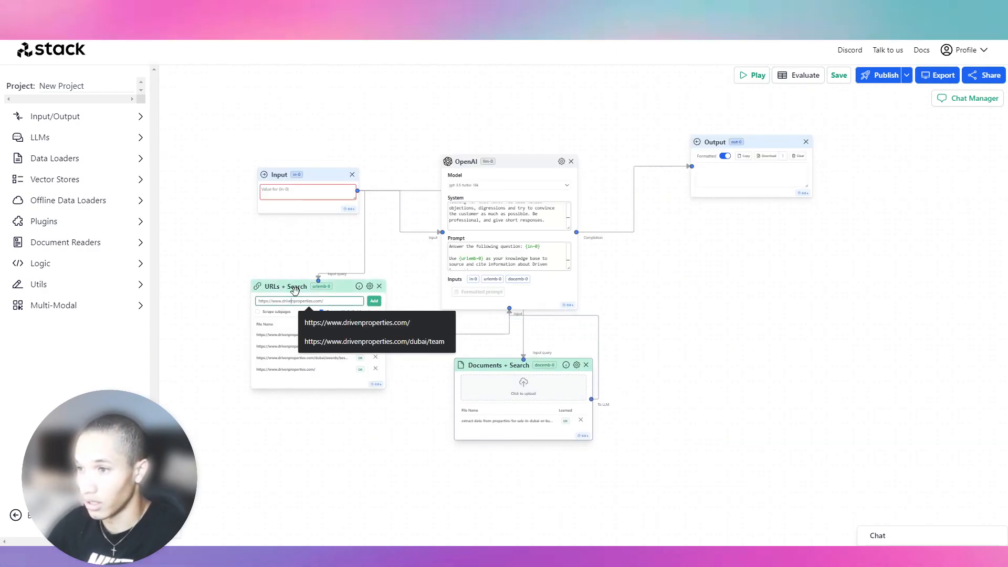
pyautogui.moveTo(294, 288); pyautogui.dragTo(293, 321)
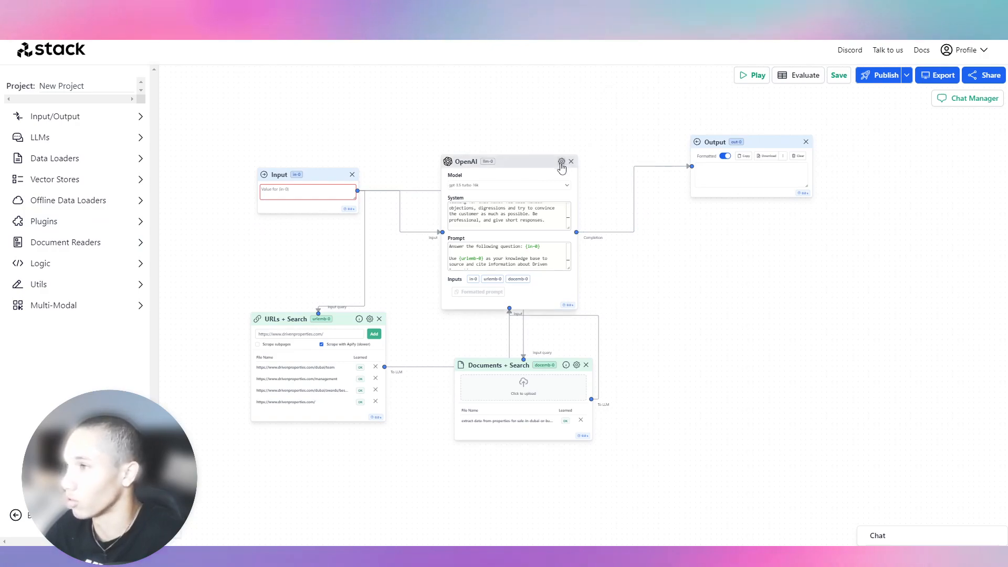
# Open the workflow's test chat and send the message "Hello".
pyautogui.click(947, 533)
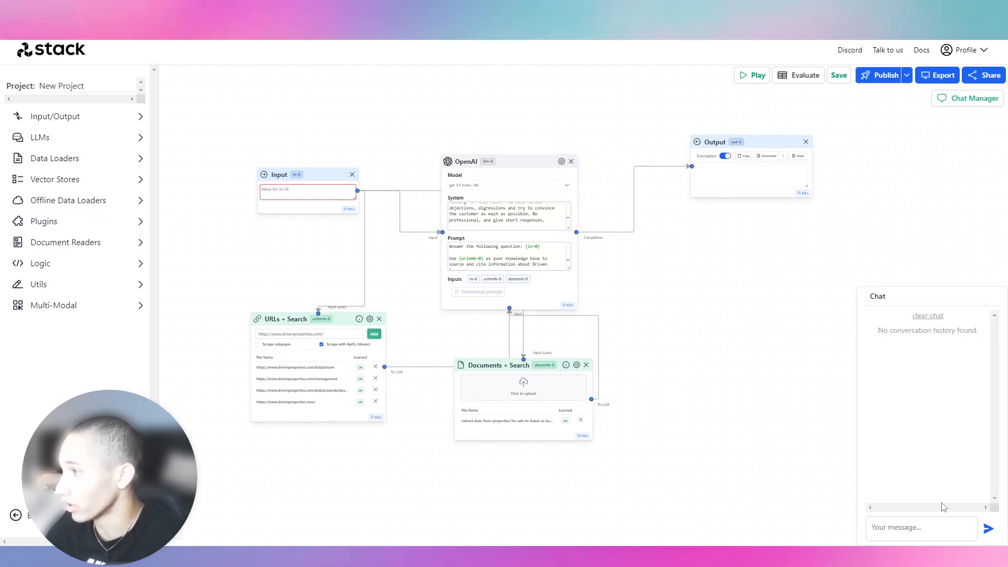
pyautogui.click(931, 527)
pyautogui.write('H')
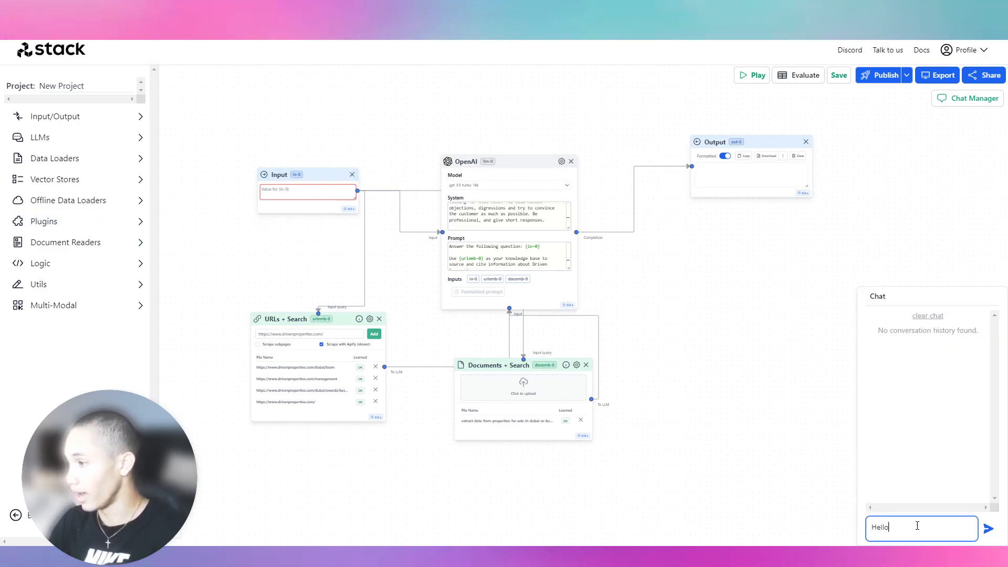
pyautogui.write('ello')
pyautogui.press('Return')
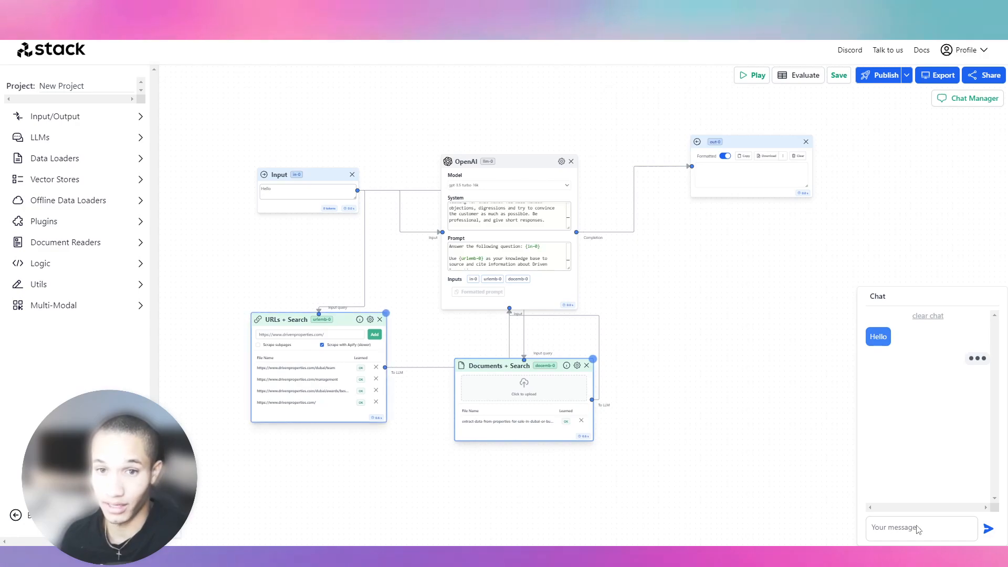
# Send "I am looking for a home in Dubai" in the test chat.
pyautogui.click(917, 526)
pyautogui.write('I am looki')
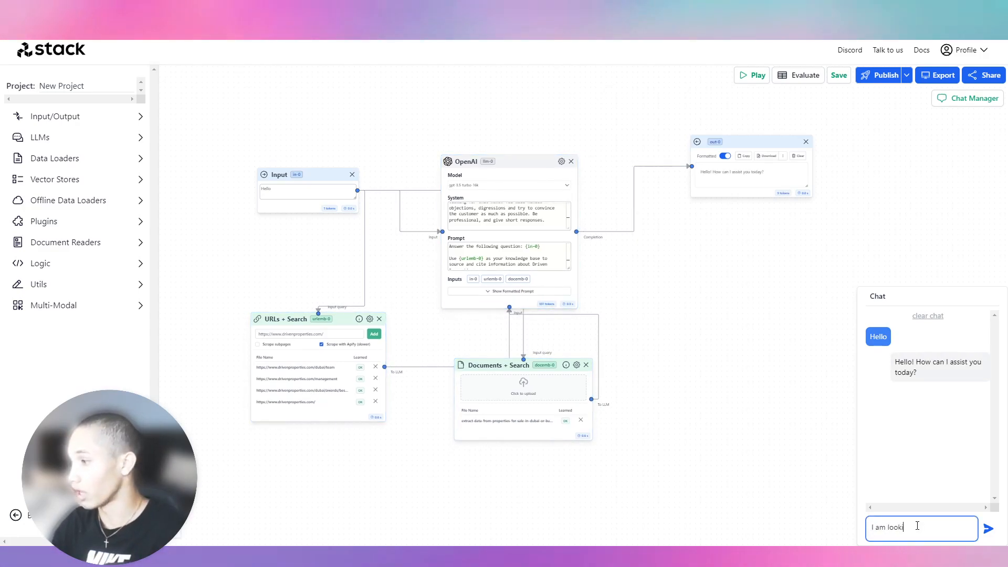
pyautogui.write('ng for a home in Dubai')
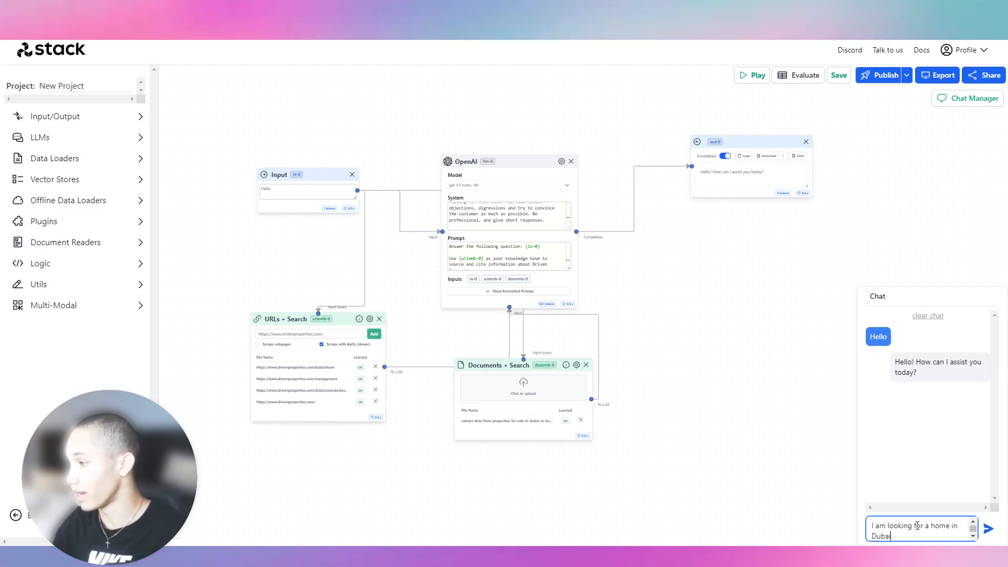
pyautogui.press('Return')
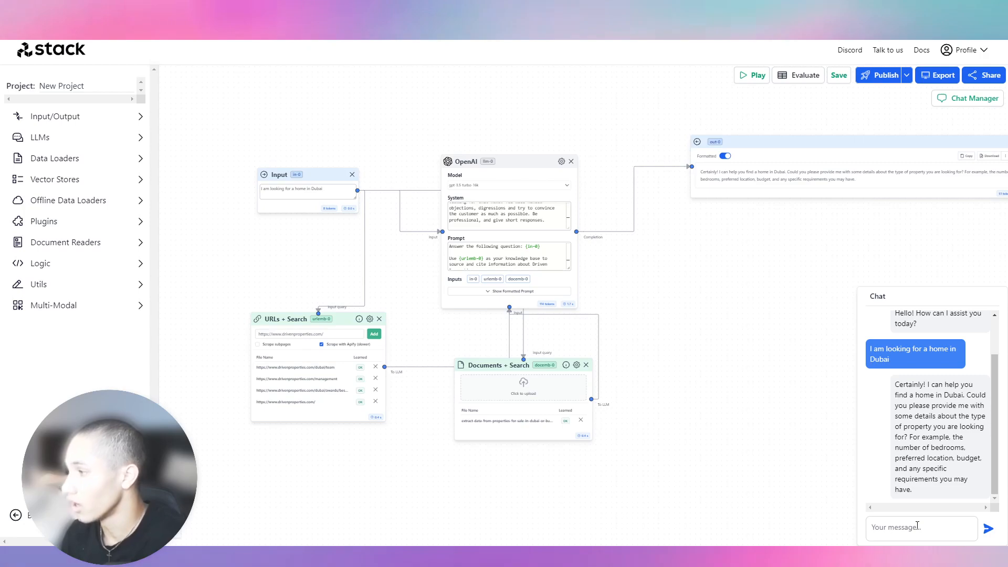
# Reply in the test chat with "I want 2-3 bedrooms, my budget is 3,000,000 AED".
pyautogui.click(917, 525)
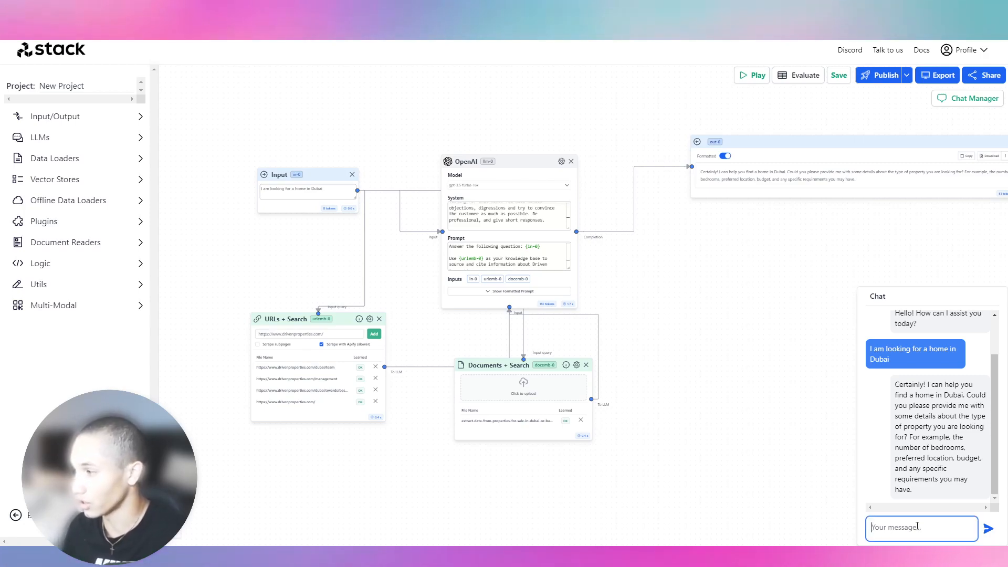
pyautogui.write('I')
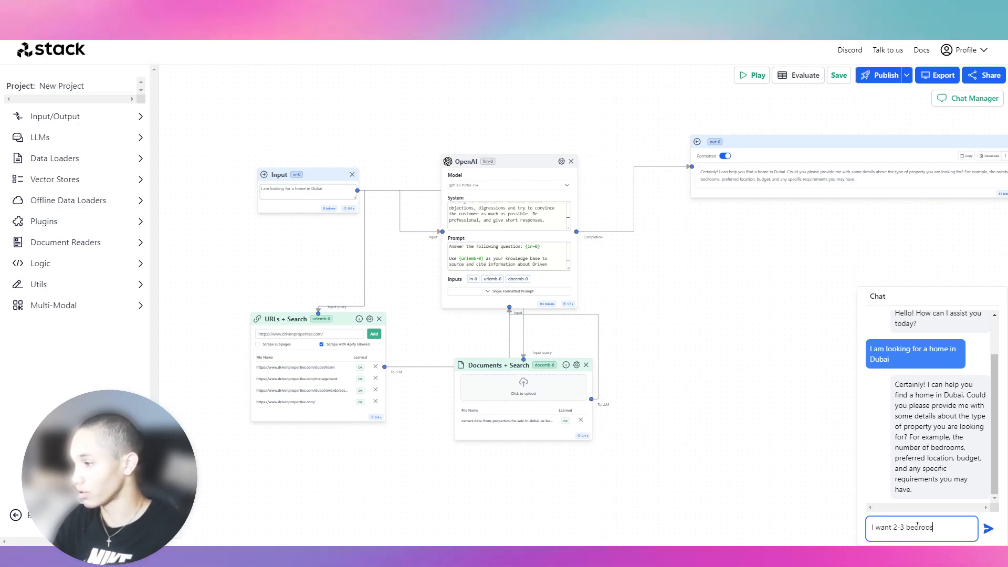
pyautogui.write('want 2-3 bedrooms, my budget is 3,000,000 AED, and i don')
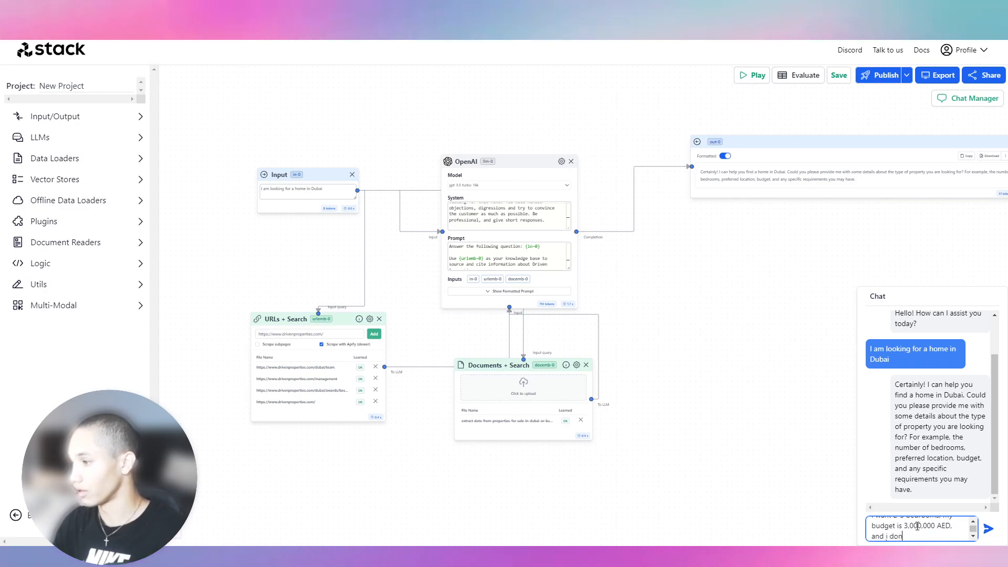
pyautogui.press('BackSpace')
pyautogui.press('BackSpace')
pyautogui.press('BackSpace')
pyautogui.press('BackSpace')
pyautogui.press('BackSpace')
pyautogui.press('BackSpace')
pyautogui.press('Return')
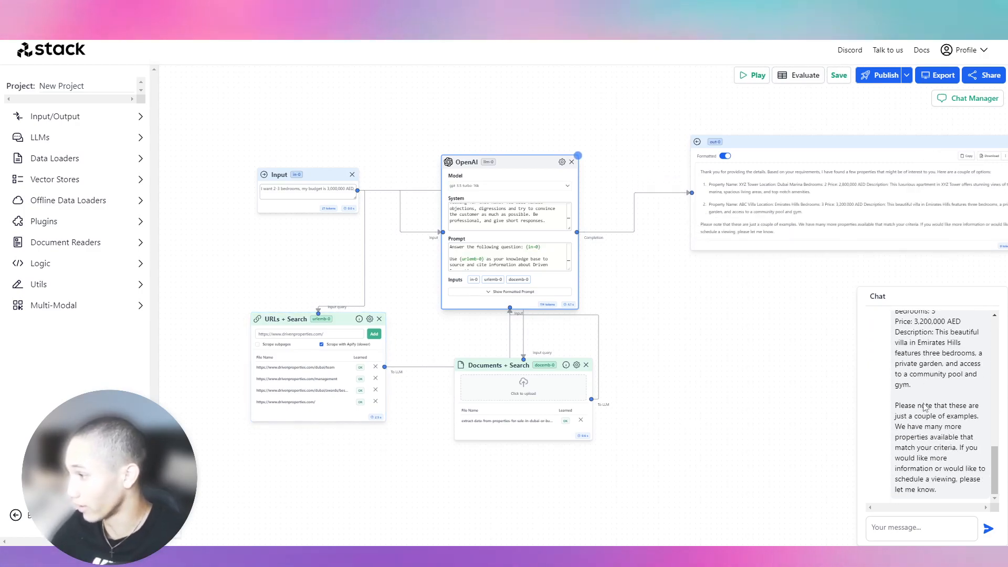
# Review the chatbot's suggestions, search Driven Properties' Dubai sale page for "2,800,000", and browse its listings.
pyautogui.scroll(5, 929, 404)
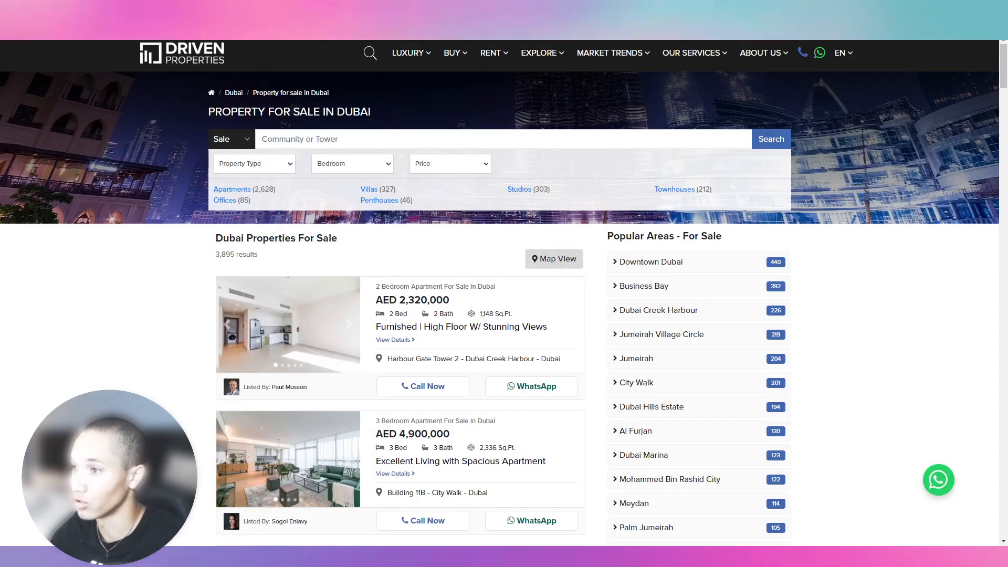
pyautogui.hotkey('ctrl', 'f')
pyautogui.write('2.800,000')
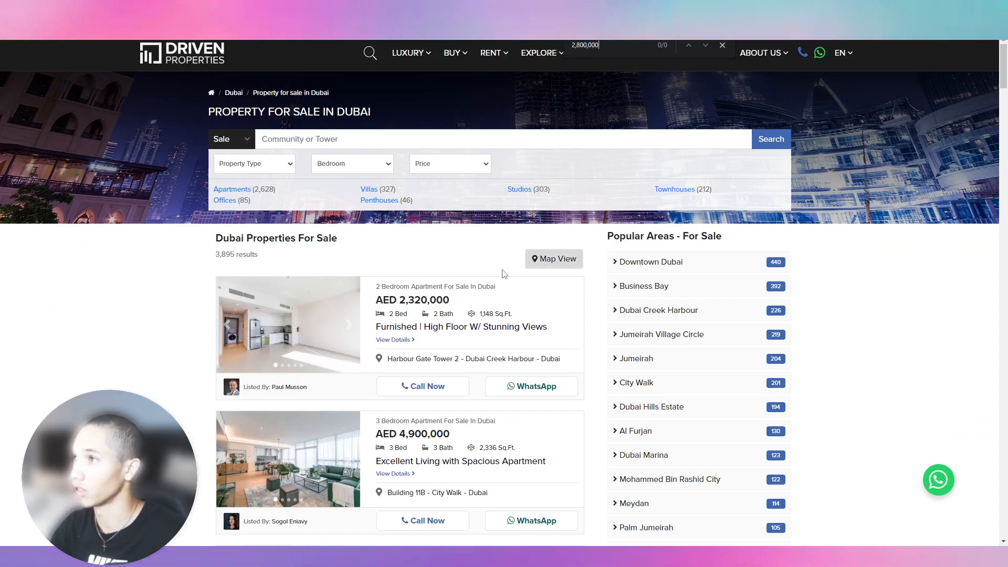
pyautogui.hotkey('ctrl', 'a')
pyautogui.press('BackSpace')
pyautogui.scroll(-12, 507, 282)
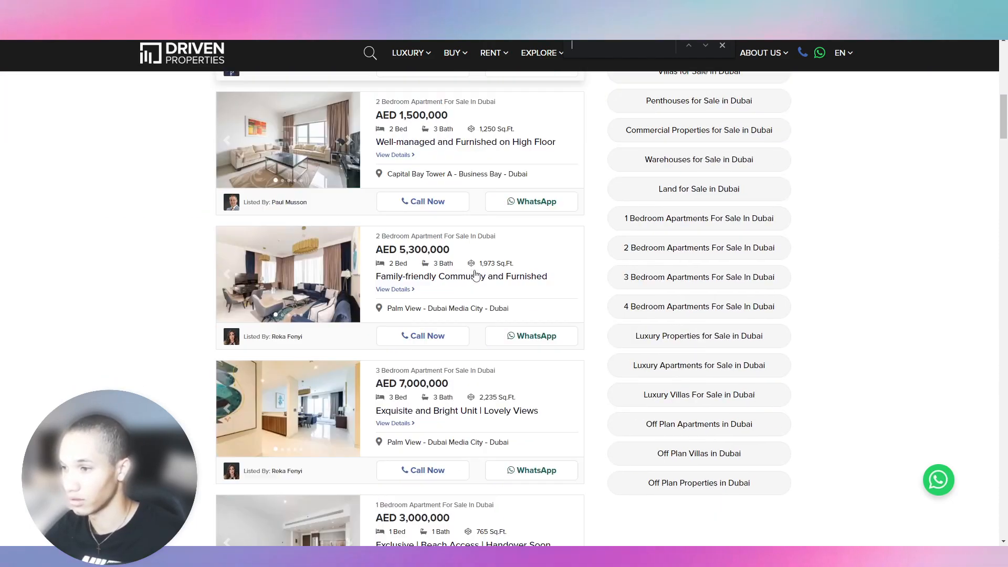
pyautogui.press('Escape')
pyautogui.scroll(-4, 462, 299)
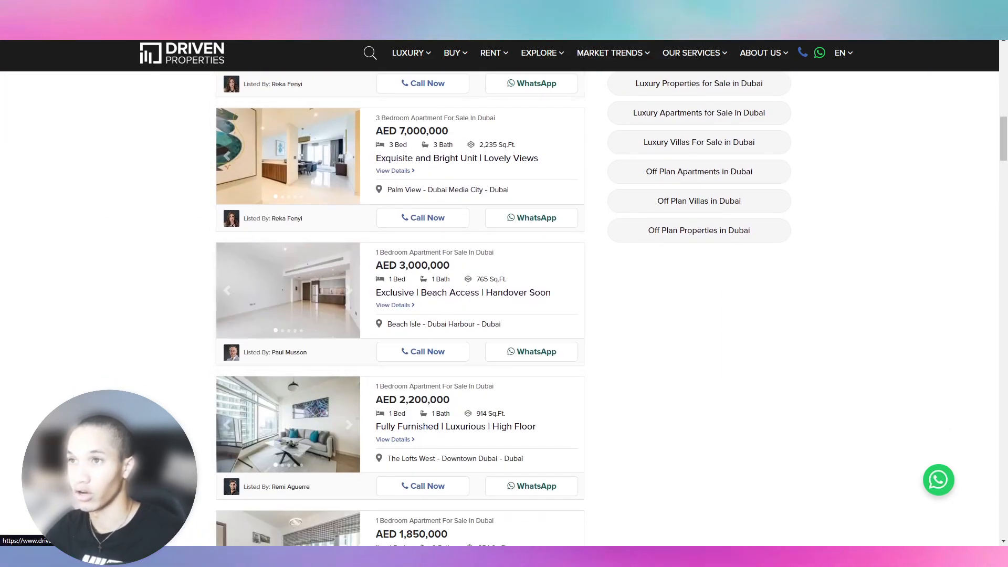
# Bring up the extracted property-for-sale file in the text editor, search it for "3,200,000 AED", and look through its listings.
pyautogui.click(226, 8)
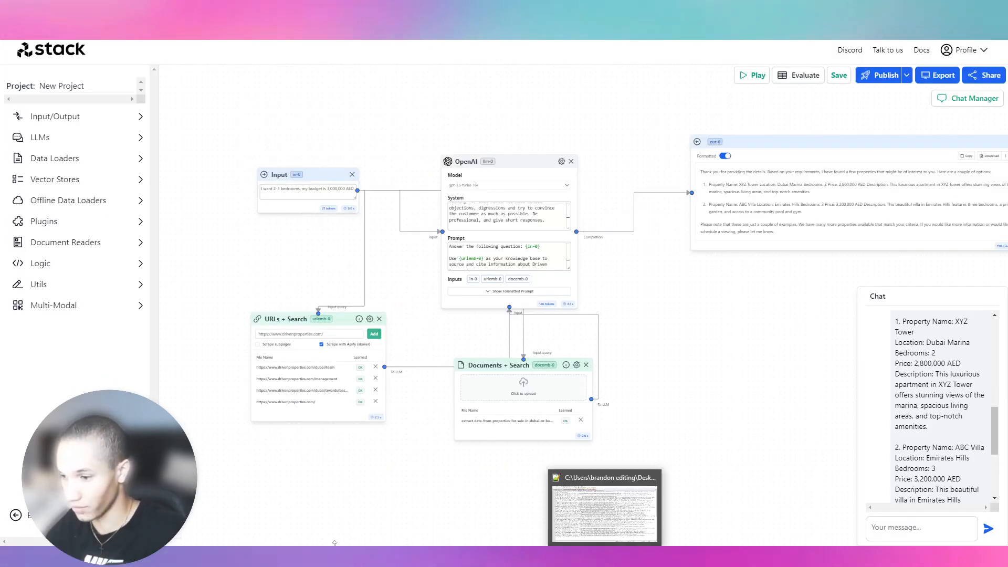
pyautogui.moveTo(309, 524)
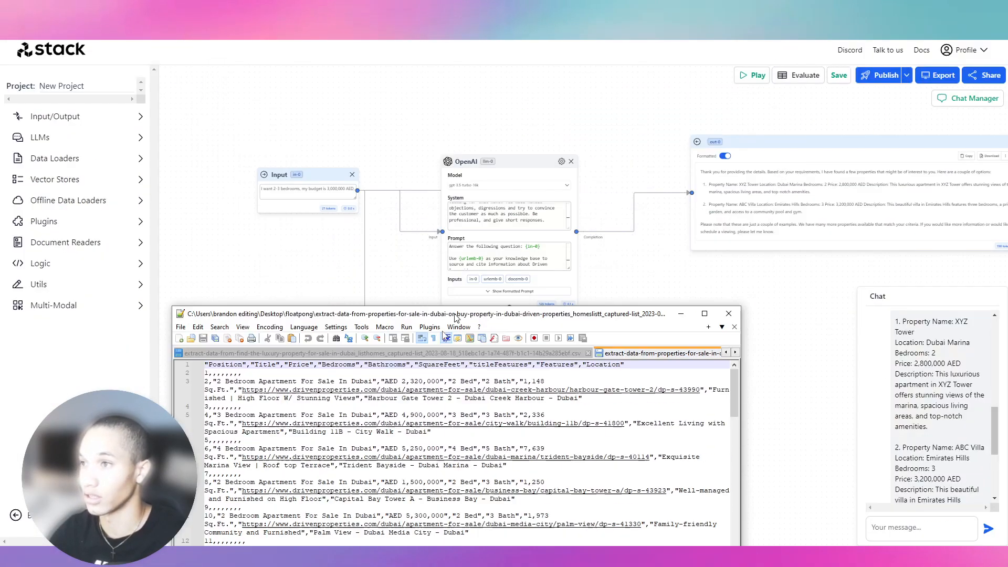
pyautogui.moveTo(458, 316); pyautogui.dragTo(376, 124)
pyautogui.click(379, 313)
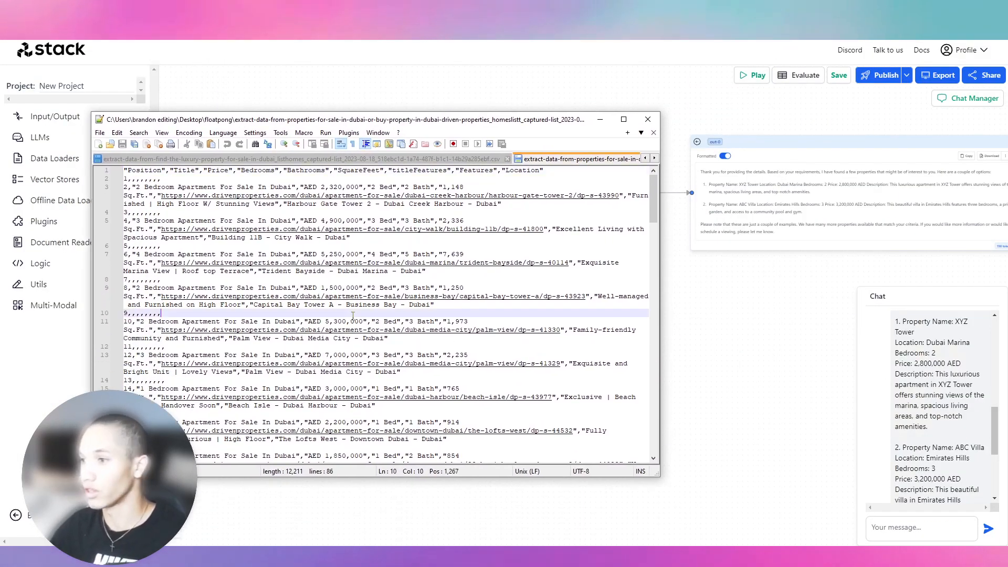
pyautogui.hotkey('ctrl', 'f')
pyautogui.write('32')
pyautogui.write(',')
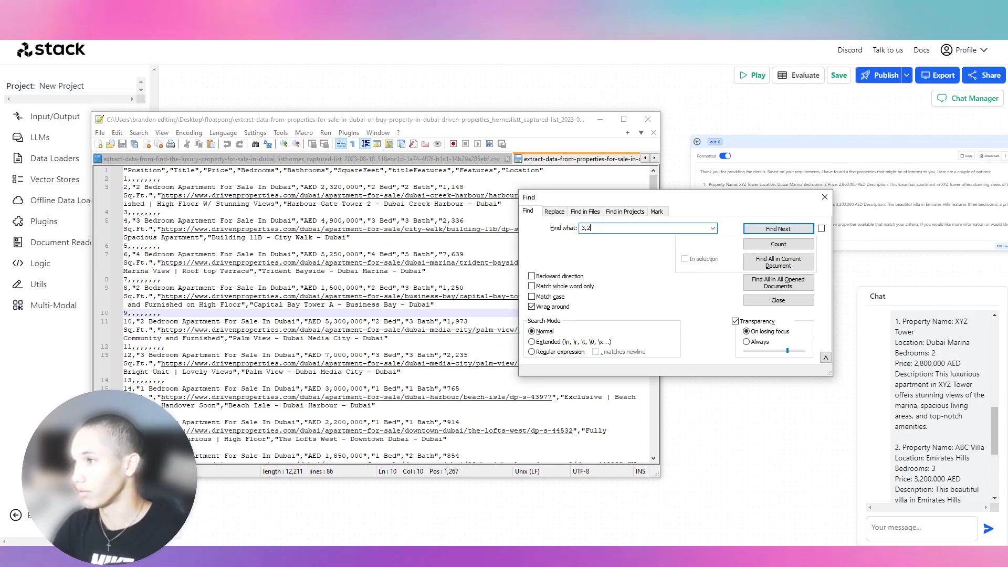
pyautogui.write('200,000 AED')
pyautogui.press('Return')
pyautogui.press('BackSpace')
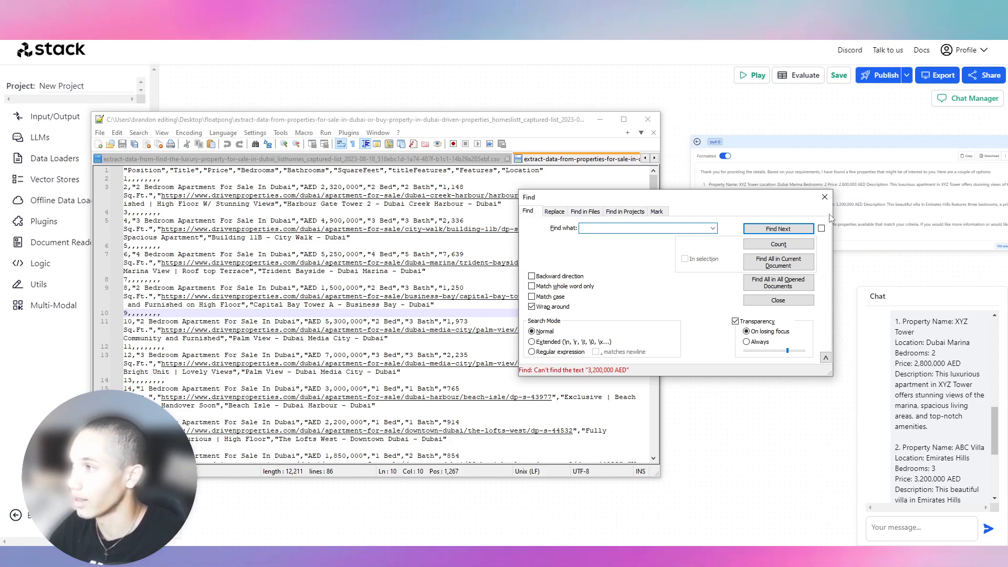
pyautogui.press('Escape')
pyautogui.scroll(-2, 526, 317)
pyautogui.scroll(-2, 526, 316)
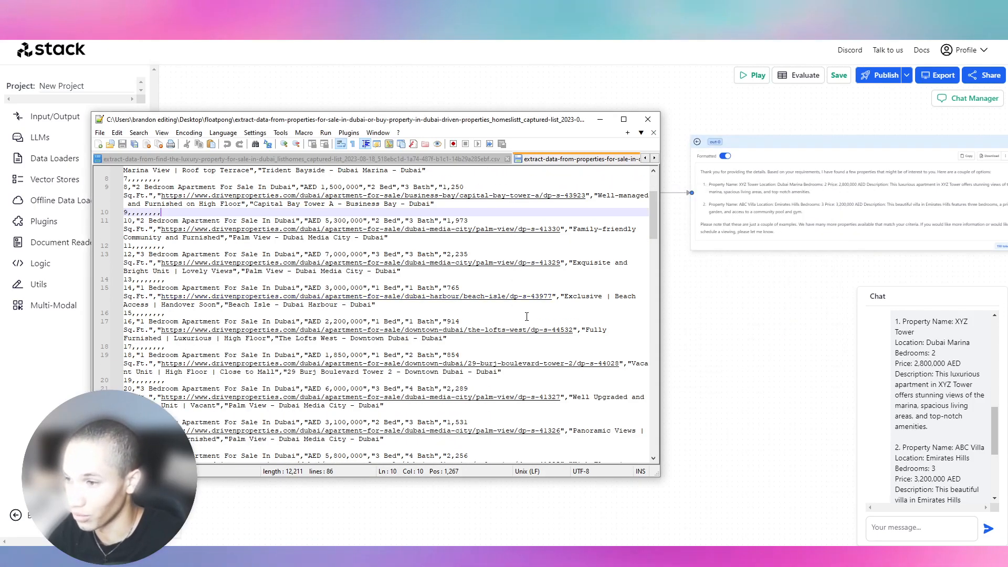
pyautogui.scroll(-5, 527, 317)
pyautogui.scroll(-13, 520, 325)
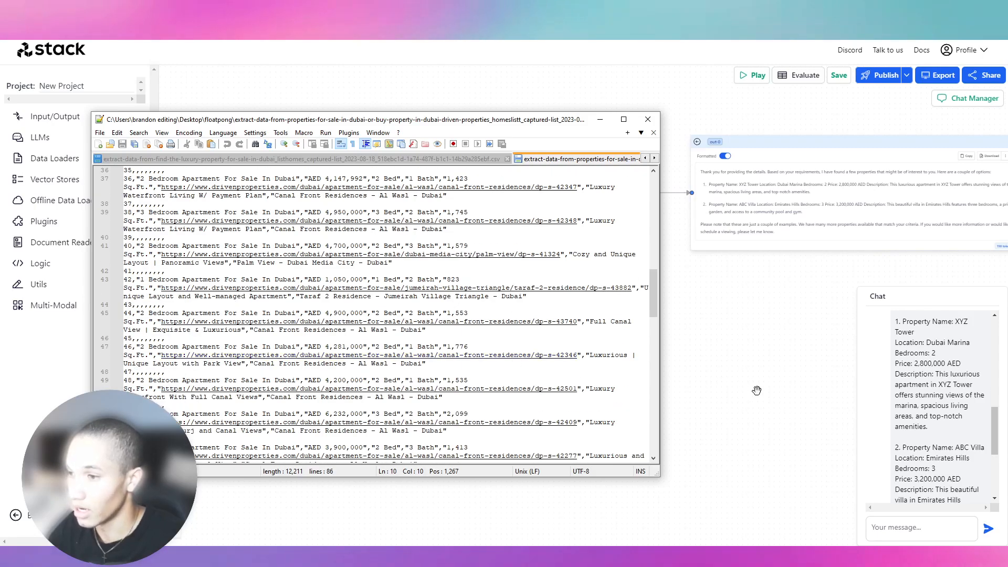
# Ask in the Stack test chat, "Can you provide me a URL to the 2nd property?".
pyautogui.click(859, 487)
pyautogui.click(890, 521)
pyautogui.write('Can you')
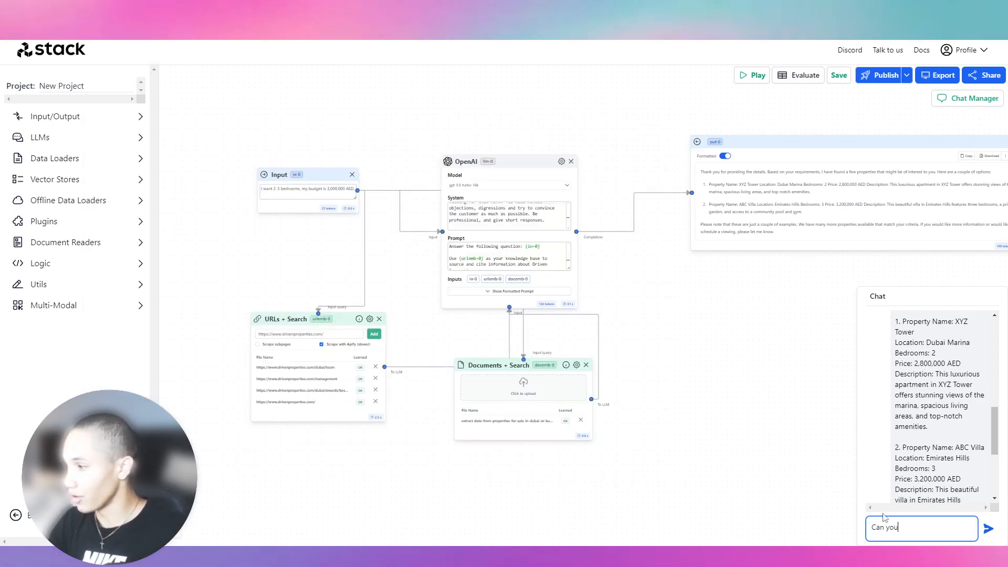
pyautogui.write(' provide me a UR')
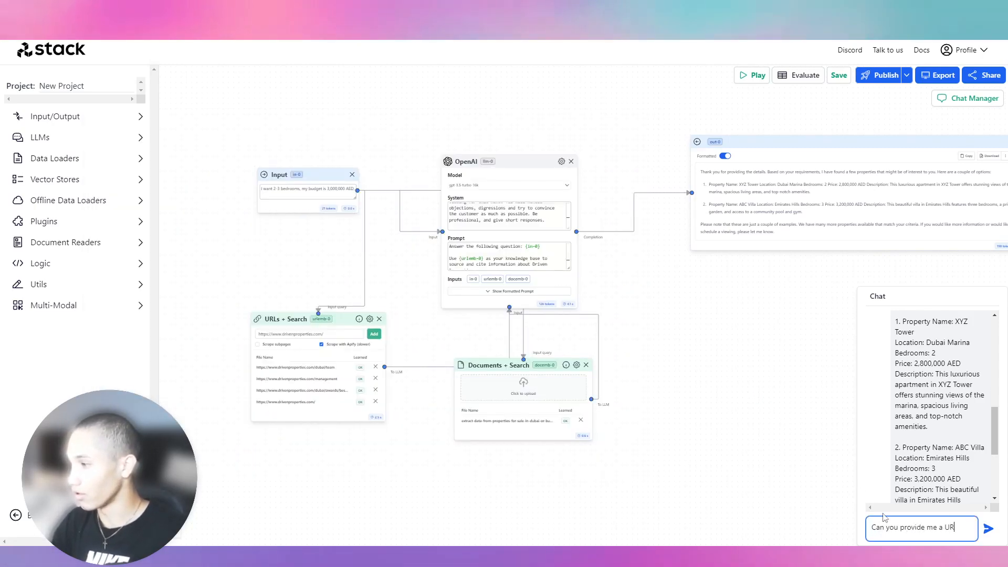
pyautogui.write('L to the snd property?')
pyautogui.press('Return')
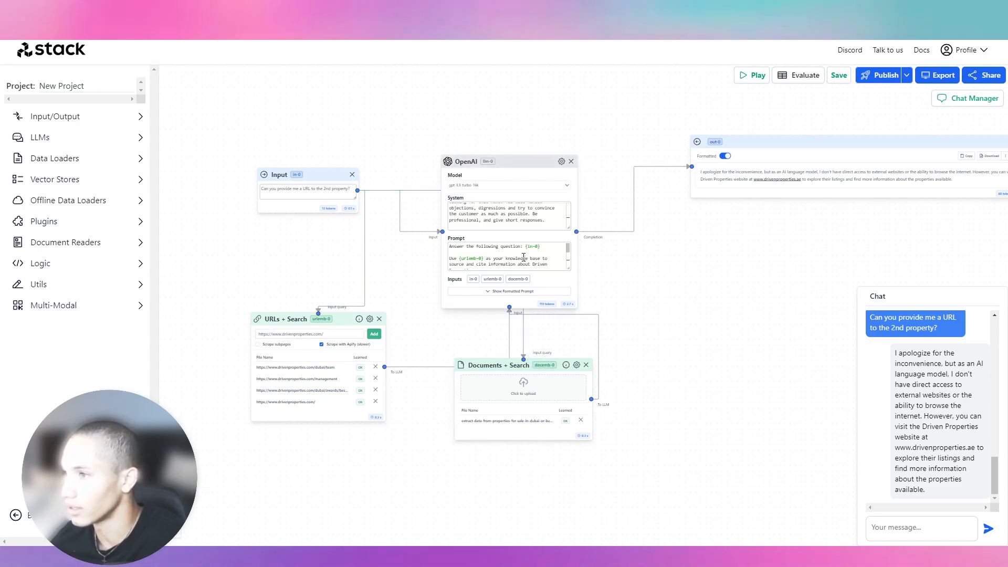
# Open the UniqueDemo1 project and examine how its OpenAI prompt uses the document and URL sources.
pyautogui.scroll(-3, 519, 256)
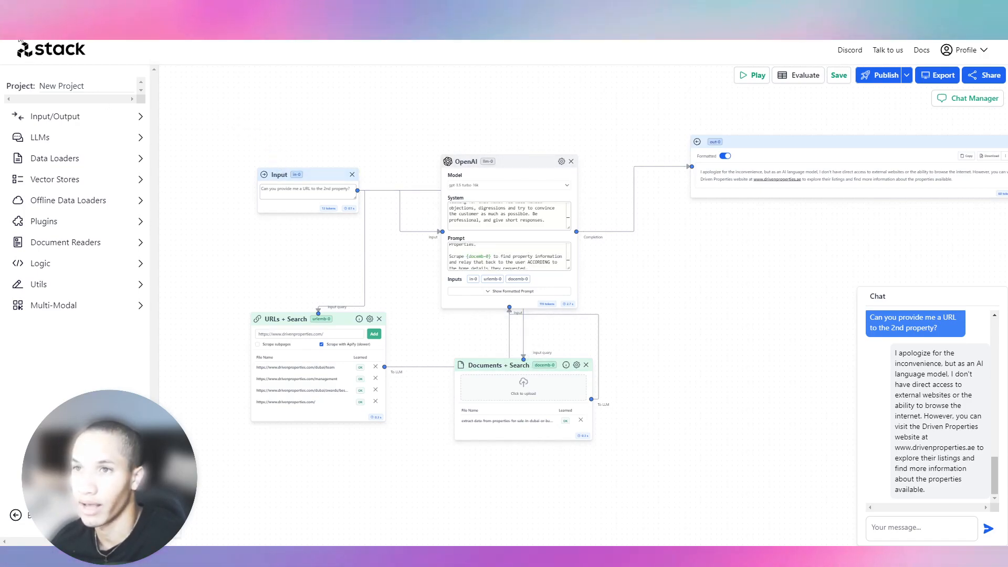
pyautogui.click(34, 55)
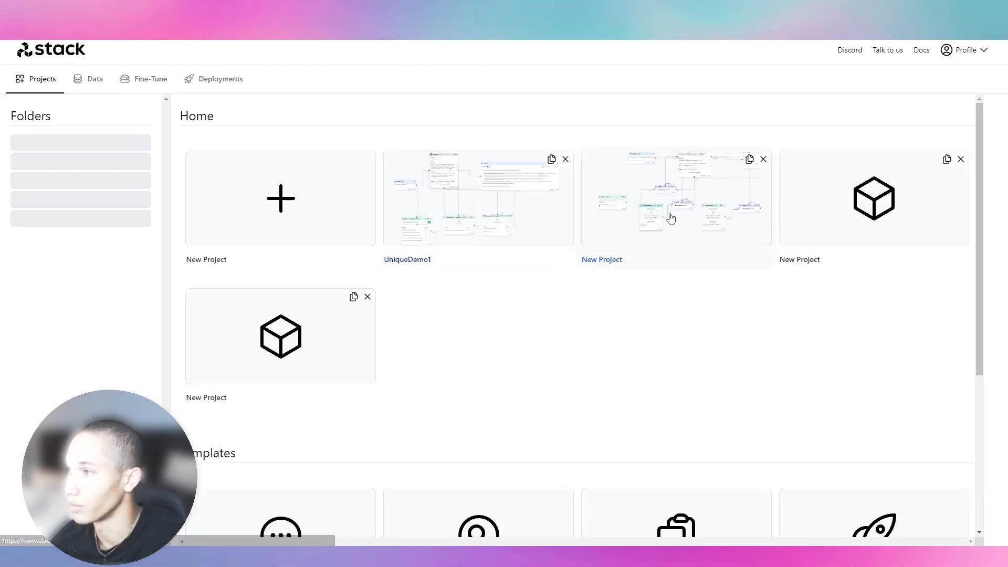
pyautogui.click(547, 207)
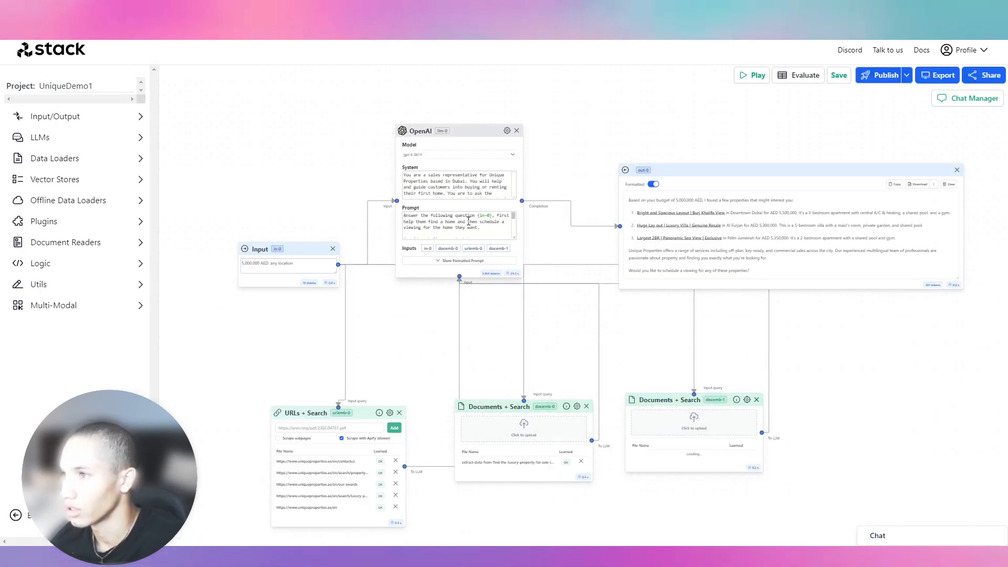
pyautogui.scroll(-1, 467, 224)
pyautogui.scroll(-1, 471, 229)
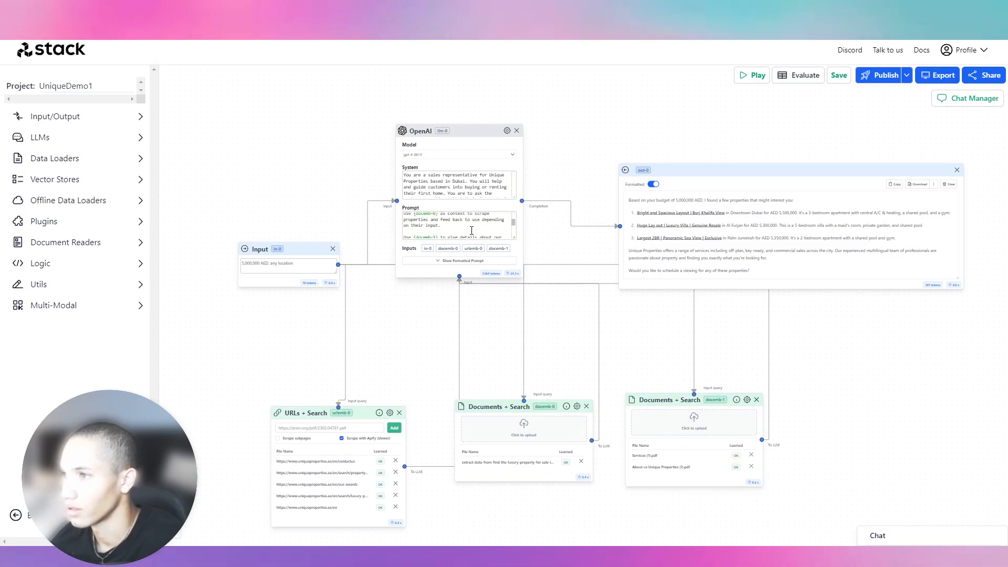
pyautogui.moveTo(455, 227); pyautogui.dragTo(404, 215)
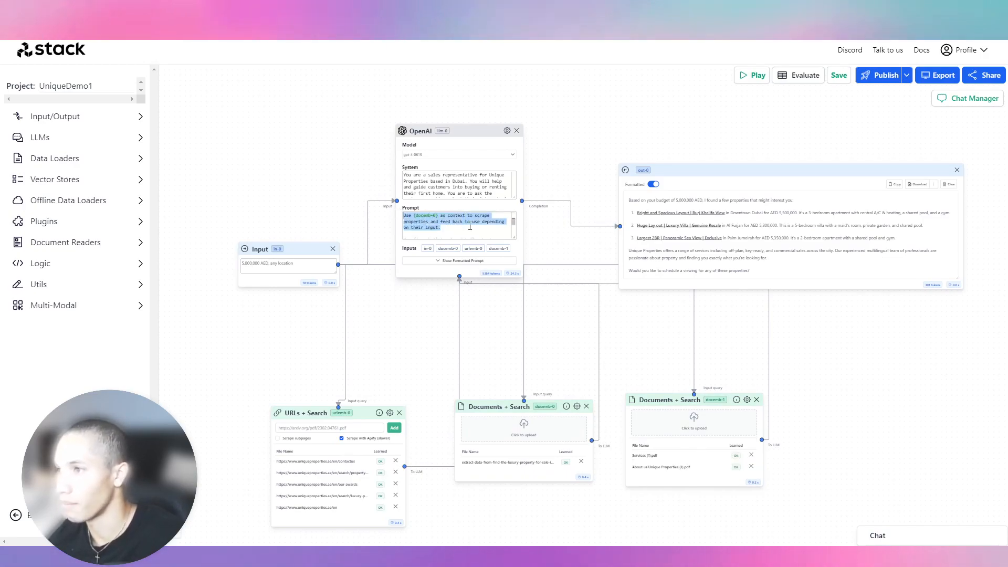
pyautogui.scroll(-1, 471, 227)
pyautogui.scroll(-2, 469, 236)
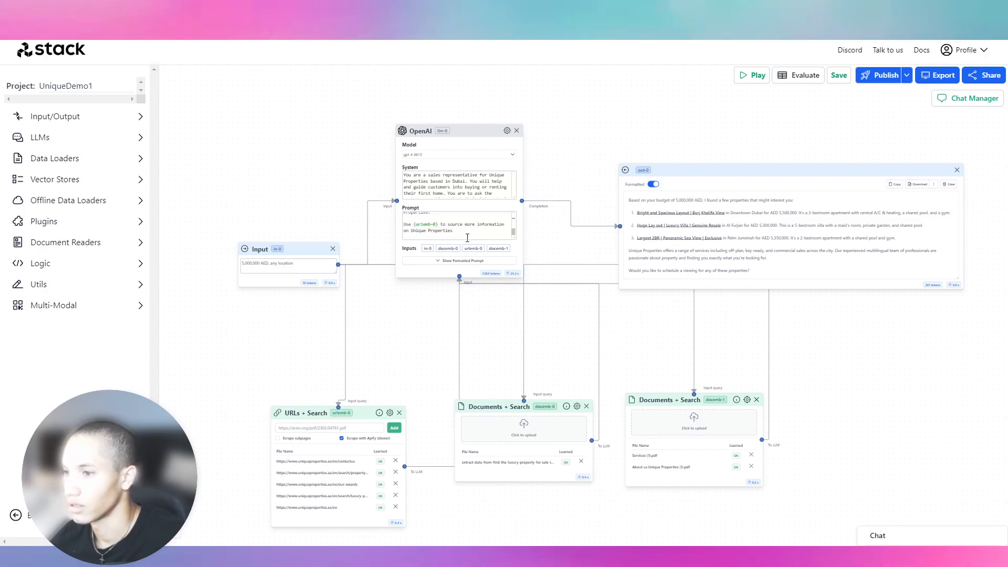
pyautogui.scroll(-1, 454, 225)
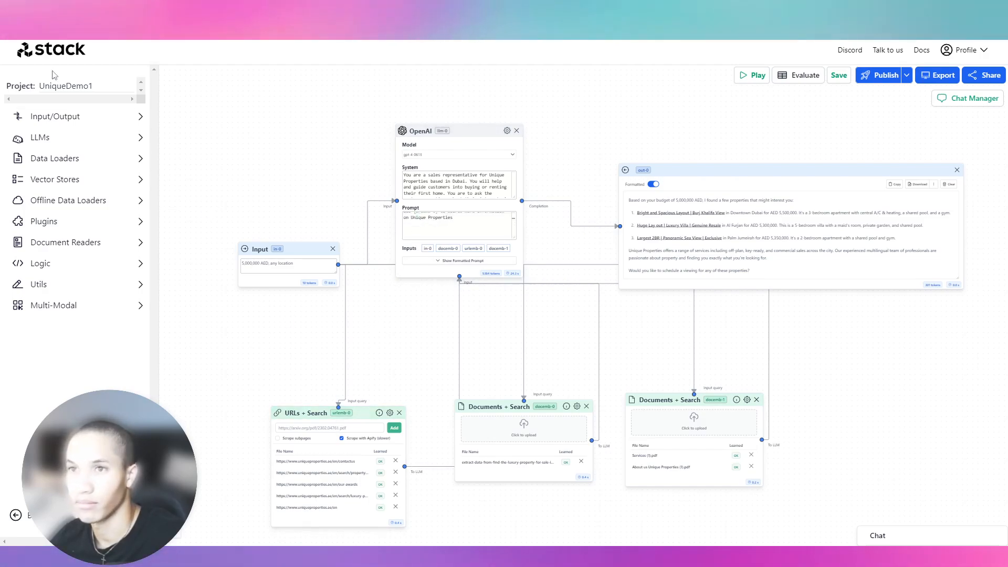
# Reopen the Driven Properties chatbot project and review the property-search instructions at the end of its OpenAI prompt.
pyautogui.click(31, 50)
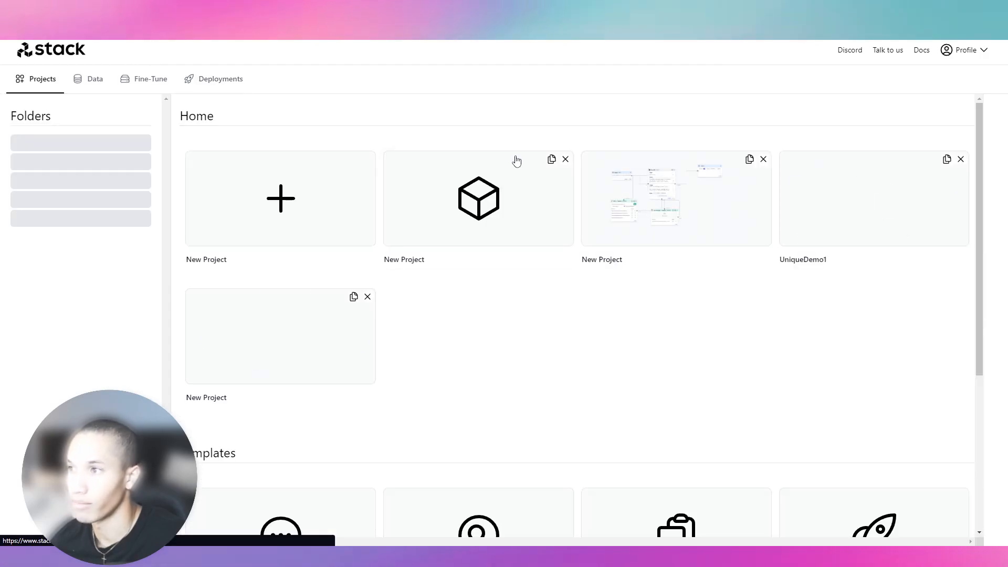
pyautogui.click(530, 213)
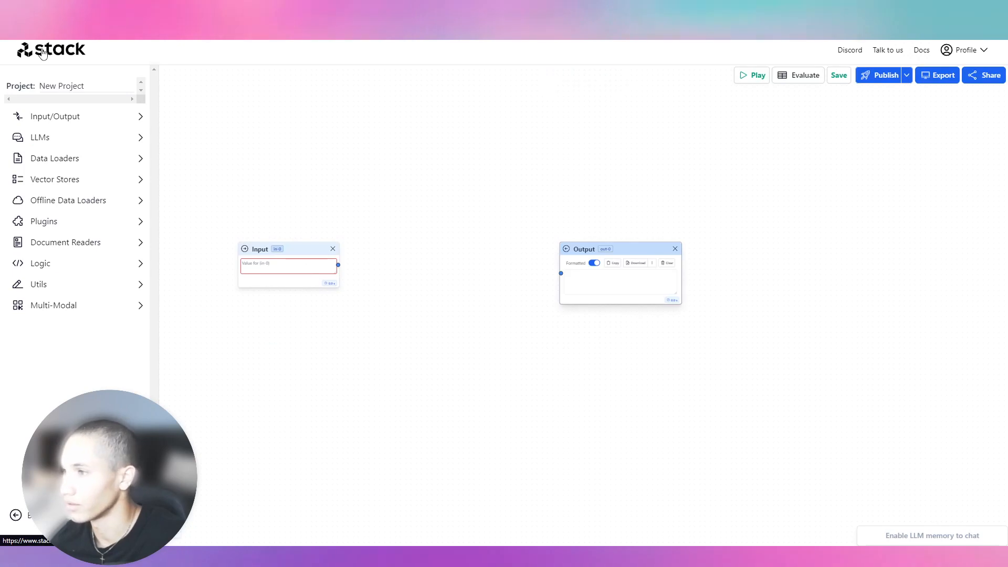
pyautogui.click(32, 50)
pyautogui.click(537, 182)
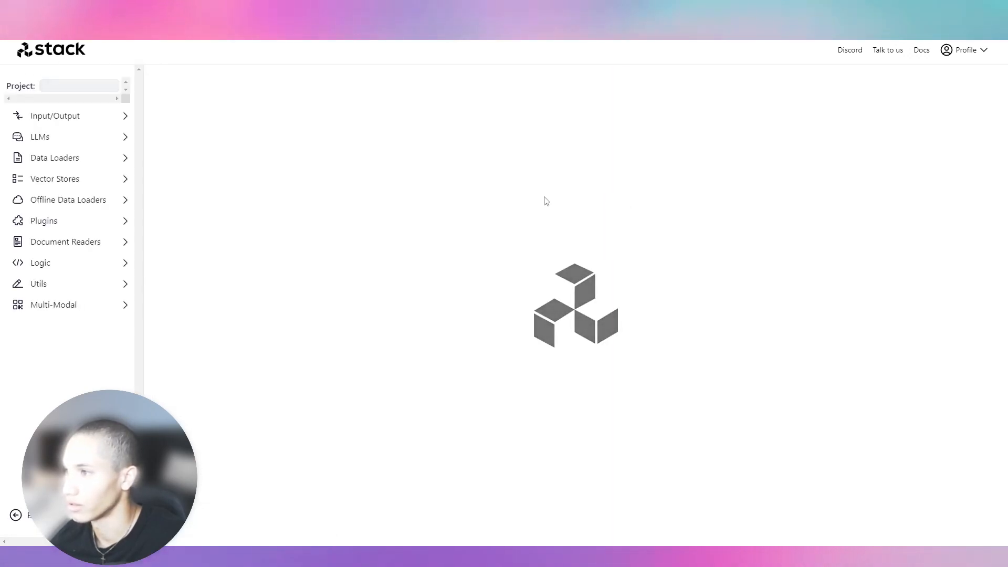
pyautogui.scroll(-1, 476, 321)
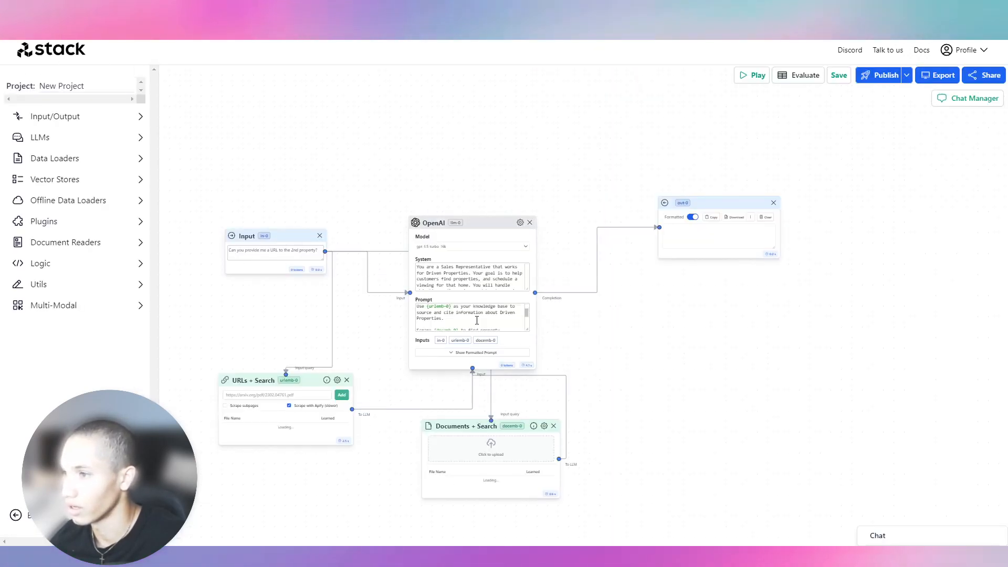
pyautogui.scroll(-3, 458, 318)
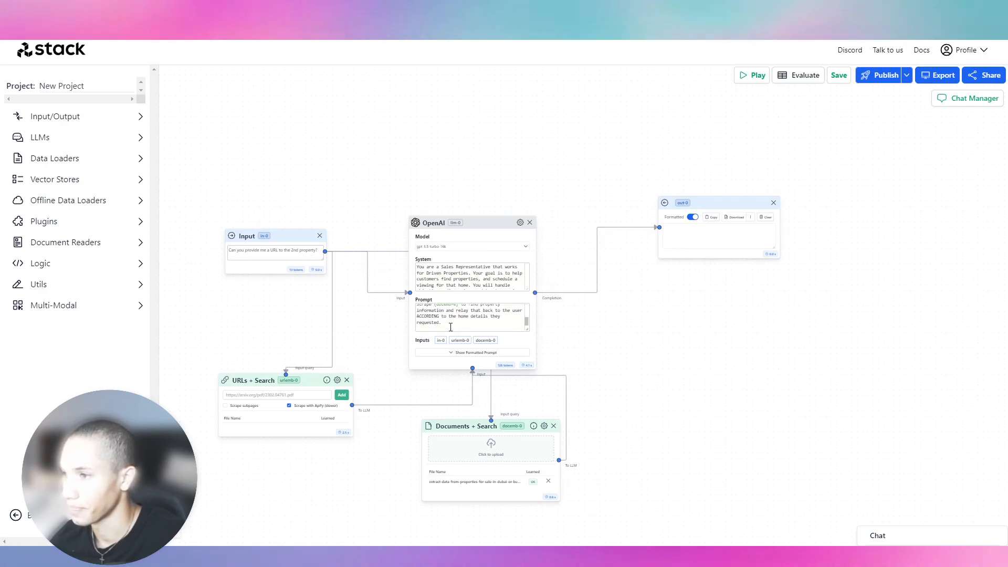
pyautogui.moveTo(427, 317); pyautogui.dragTo(469, 334)
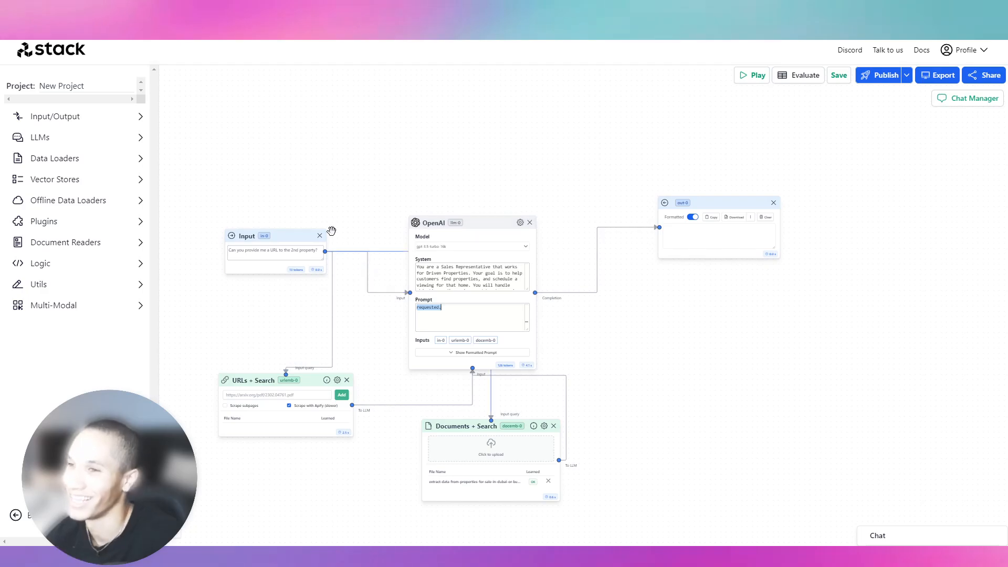
pyautogui.hotkey('ctrl', 'a')
# Open the UniqueDemo1 project and copy the {docemb-0} property-scraping instruction from its OpenAI prompt.
pyautogui.click(64, 59)
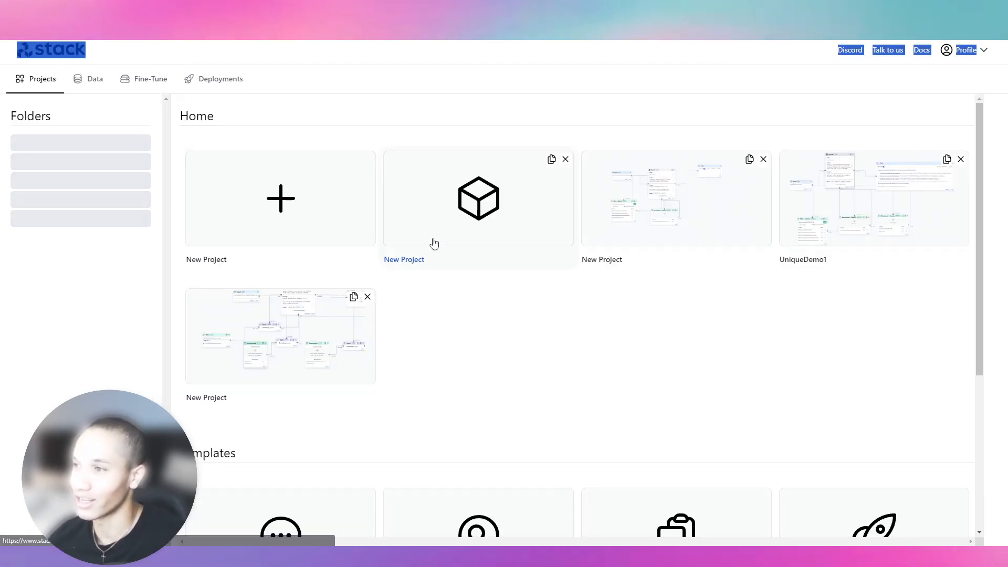
pyautogui.click(844, 242)
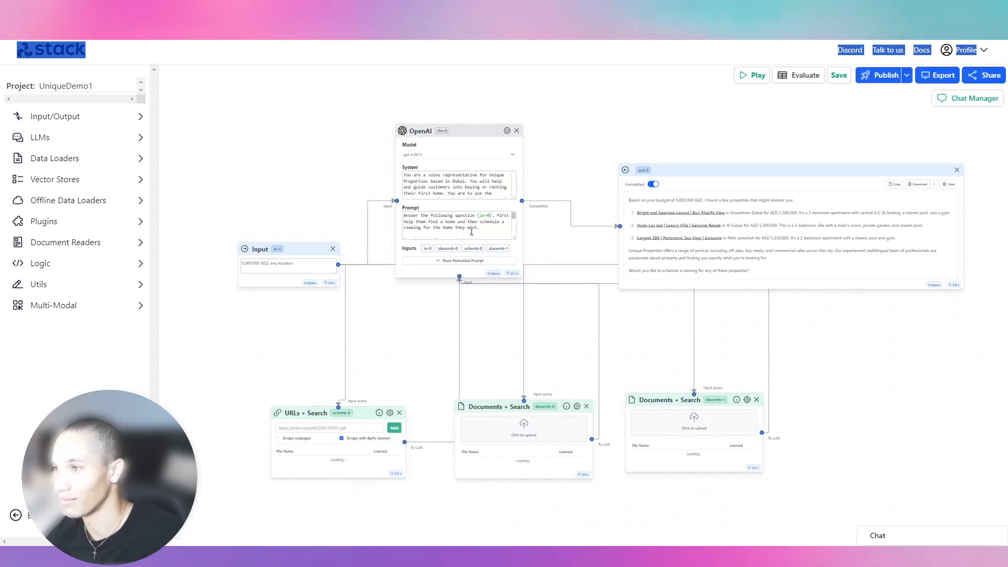
pyautogui.moveTo(443, 228); pyautogui.dragTo(393, 214)
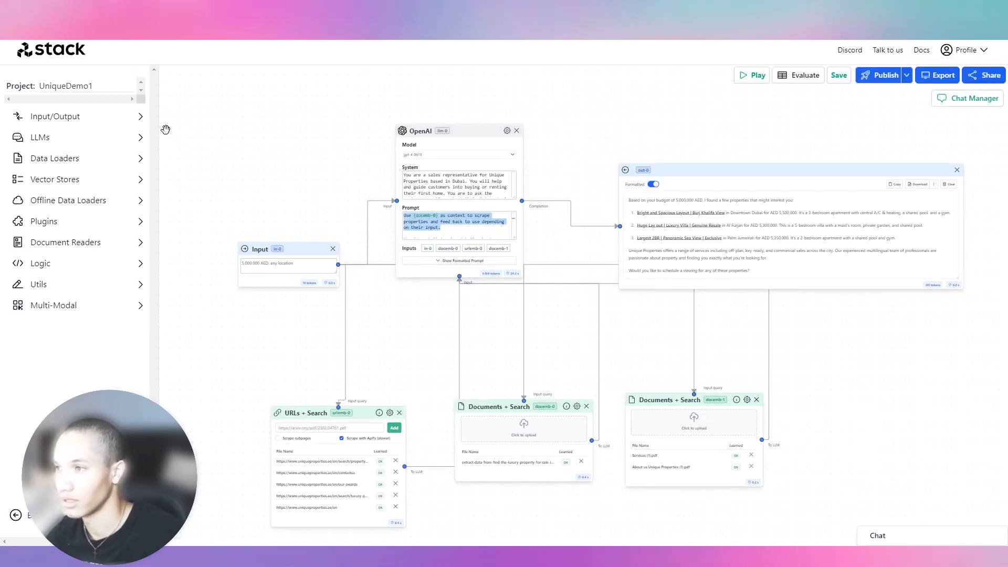
# Reopen the Driven Properties chatbot project and delete the property-search instructions at the end of its OpenAI prompt.
pyautogui.click(26, 53)
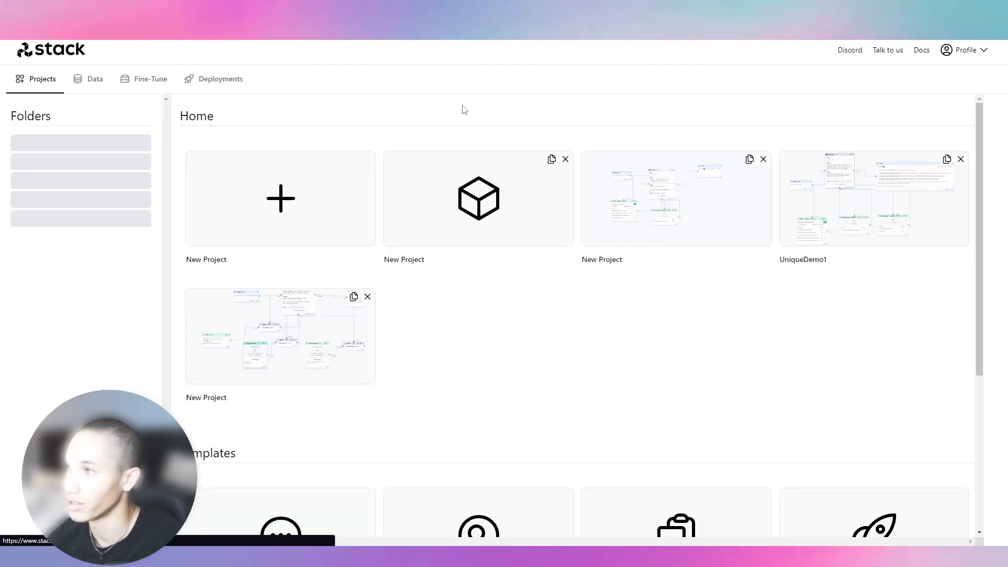
pyautogui.click(622, 230)
pyautogui.scroll(-1, 475, 319)
pyautogui.moveTo(450, 318); pyautogui.dragTo(404, 316)
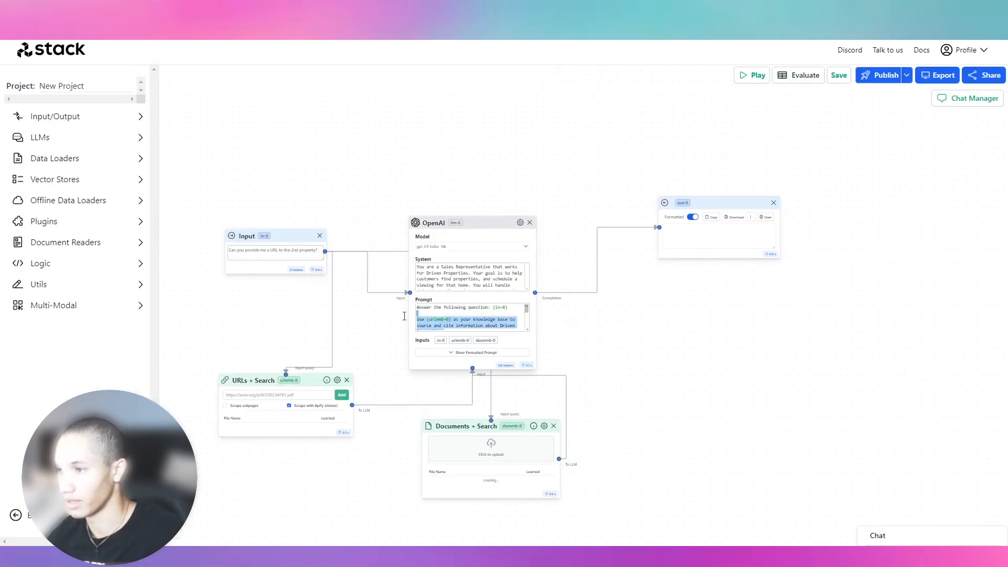
pyautogui.scroll(-2, 461, 318)
pyautogui.scroll(-2, 457, 317)
pyautogui.moveTo(441, 309); pyautogui.dragTo(375, 304)
pyautogui.click(455, 321)
pyautogui.scroll(-1, 422, 322)
pyautogui.scroll(-1, 430, 327)
pyautogui.moveTo(442, 320); pyautogui.dragTo(400, 310)
pyautogui.press('BackSpace')
pyautogui.press('BackSpace')
pyautogui.press('BackSpace')
pyautogui.press('BackSpace')
pyautogui.press('BackSpace')
pyautogui.press('BackSpace')
pyautogui.press('BackSpace')
pyautogui.press('BackSpace')
pyautogui.press('BackSpace')
pyautogui.press('BackSpace')
pyautogui.press('BackSpace')
pyautogui.press('BackSpace')
pyautogui.press('BackSpace')
pyautogui.press('BackSpace')
pyautogui.press('BackSpace')
pyautogui.press('BackSpace')
pyautogui.press('BackSpace')
pyautogui.press('BackSpace')
pyautogui.press('BackSpace')
pyautogui.press('BackSpace')
pyautogui.press('BackSpace')
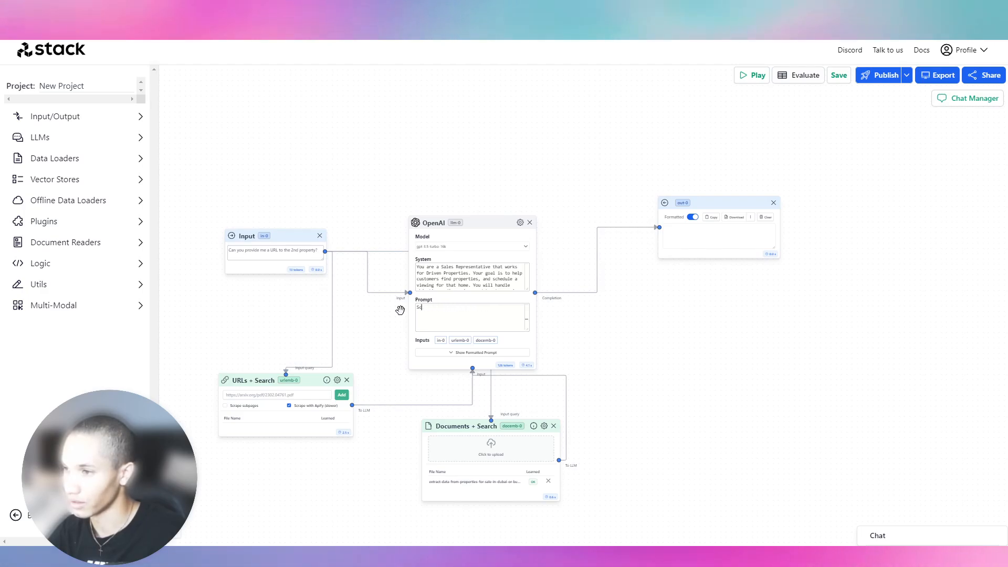
pyautogui.press('BackSpace')
pyautogui.press('BackSpace')
pyautogui.press('BackSpace')
# Insert "Use {docemb-0} as context to scrape properties and feed back to use depending on their input." below the question line in the OpenAI prompt.
pyautogui.hotkey('ctrl', 'Home')
pyautogui.write('Use {docemb-0} as context to scrape properties and feed back to use depending on their input.')
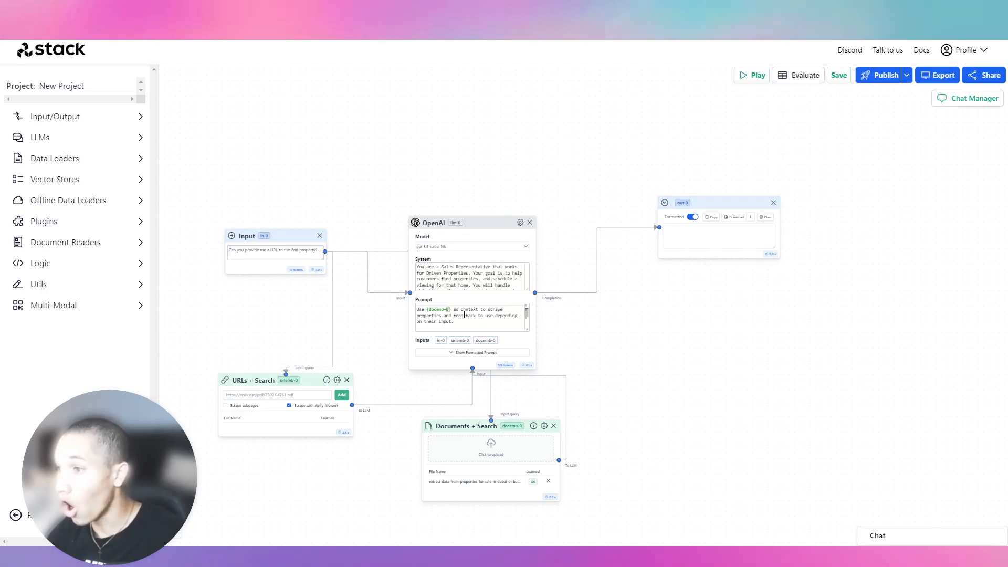
pyautogui.scroll(-5, 470, 314)
pyautogui.scroll(2, 474, 314)
pyautogui.scroll(3, 474, 315)
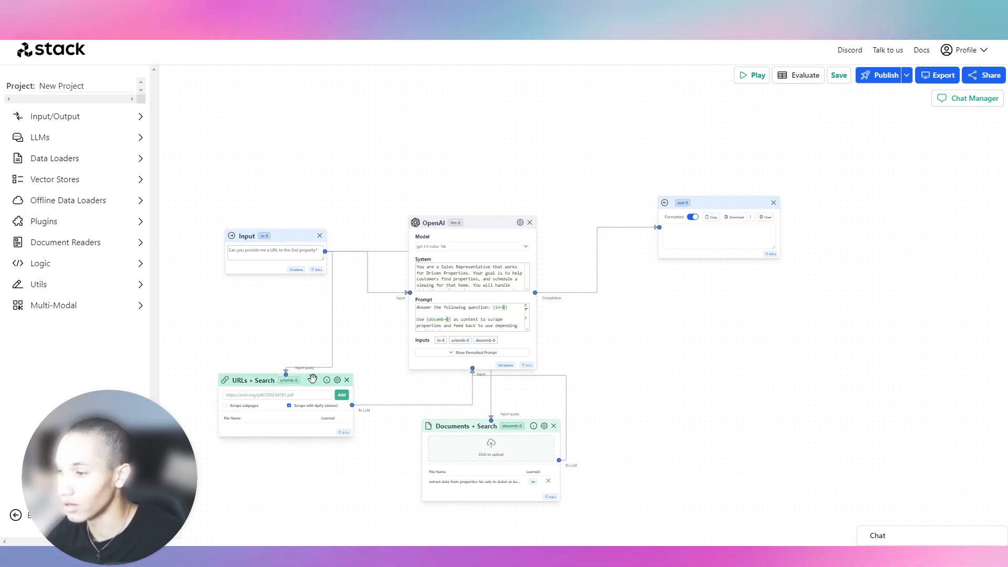
pyautogui.click(283, 394)
pyautogui.scroll(5, 309, 380)
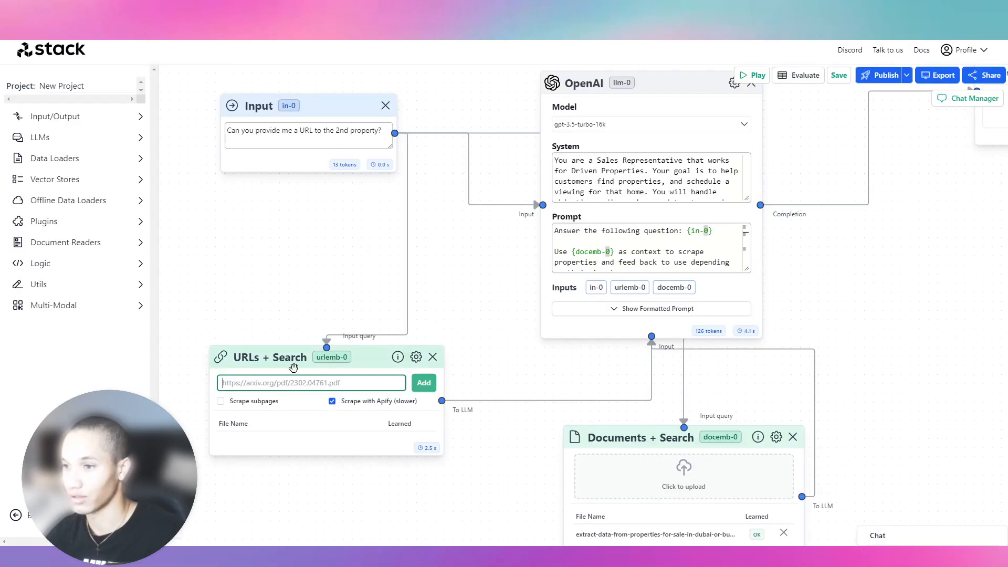
pyautogui.write('https://www.drivenproperties.com/')
pyautogui.click(424, 382)
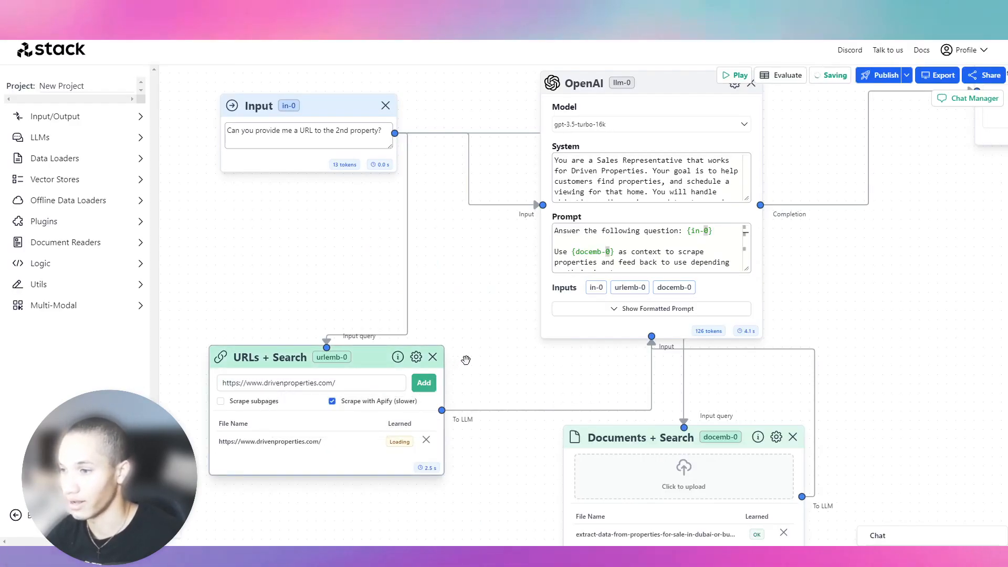
pyautogui.scroll(-3, 462, 357)
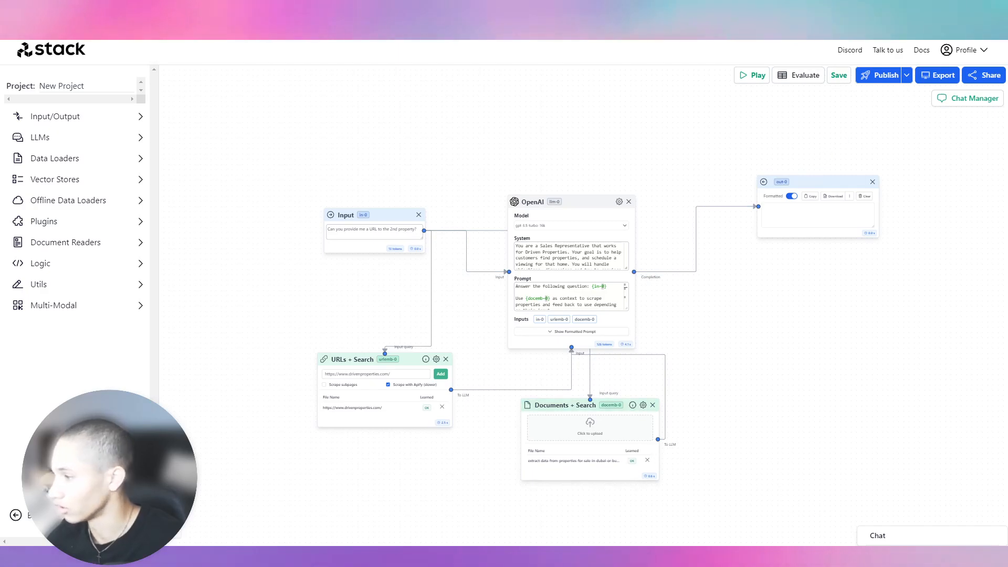
# Clear the test chat history and send the message "Hello, i am looking for a home in Dubai".
pyautogui.click(877, 534)
pyautogui.scroll(2, 962, 352)
pyautogui.scroll(10, 944, 368)
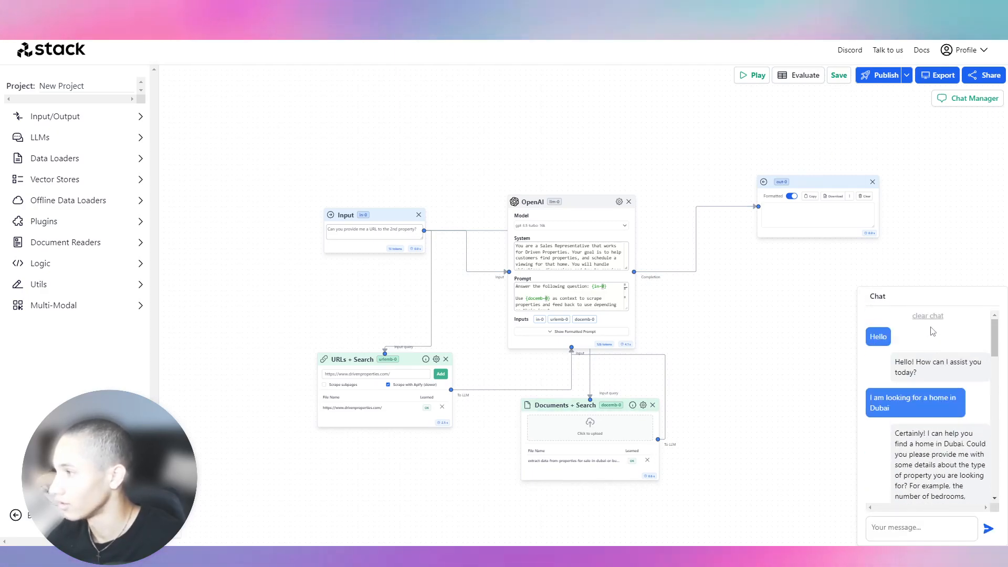
pyautogui.click(927, 315)
pyautogui.click(902, 526)
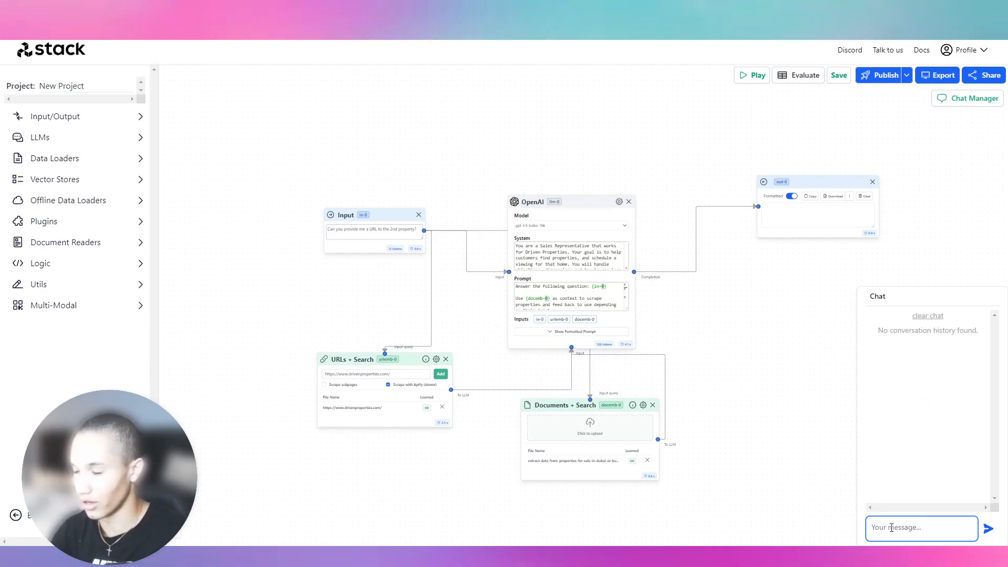
pyautogui.write('Hello')
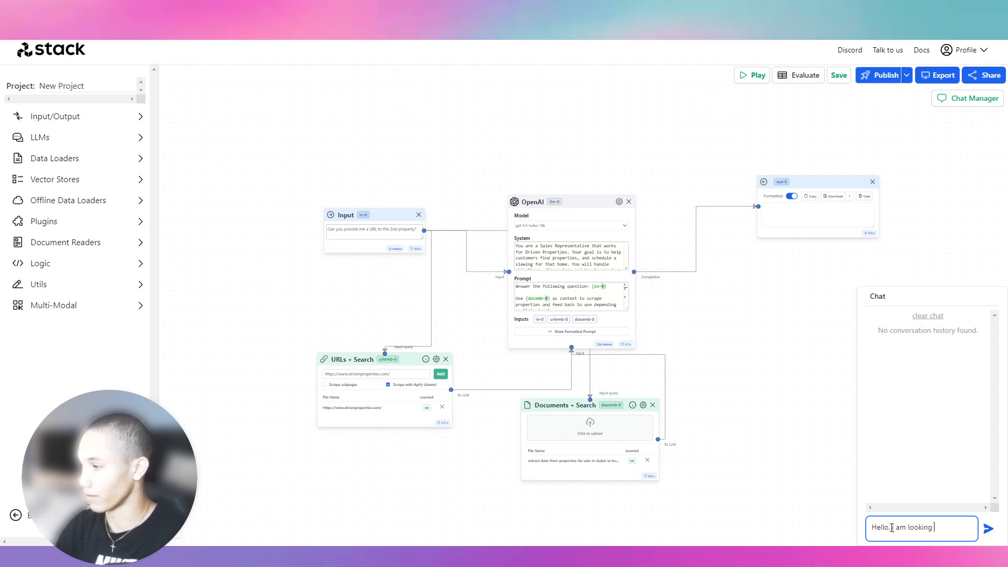
pyautogui.write(', i am looking for a home in Dubai')
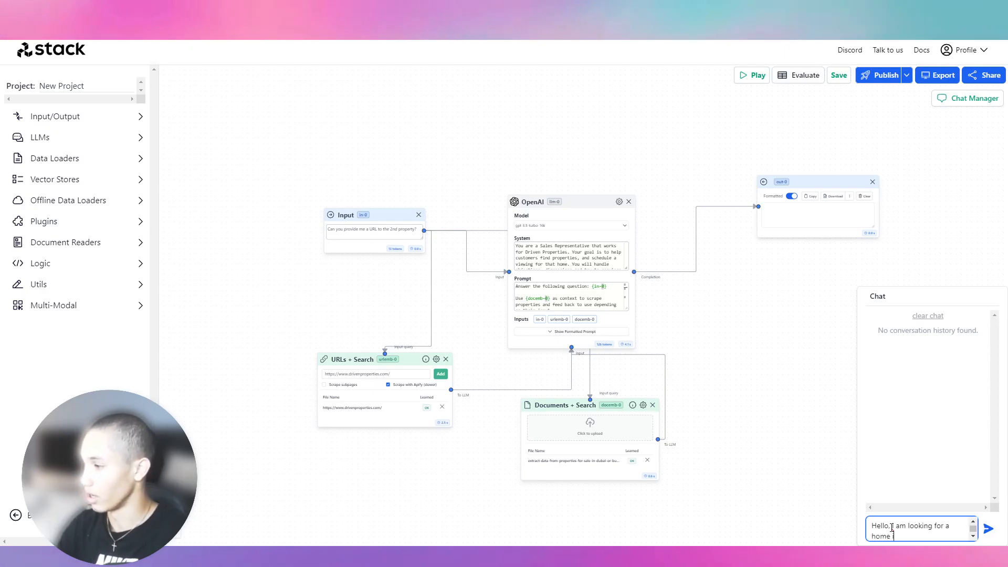
pyautogui.press('Return')
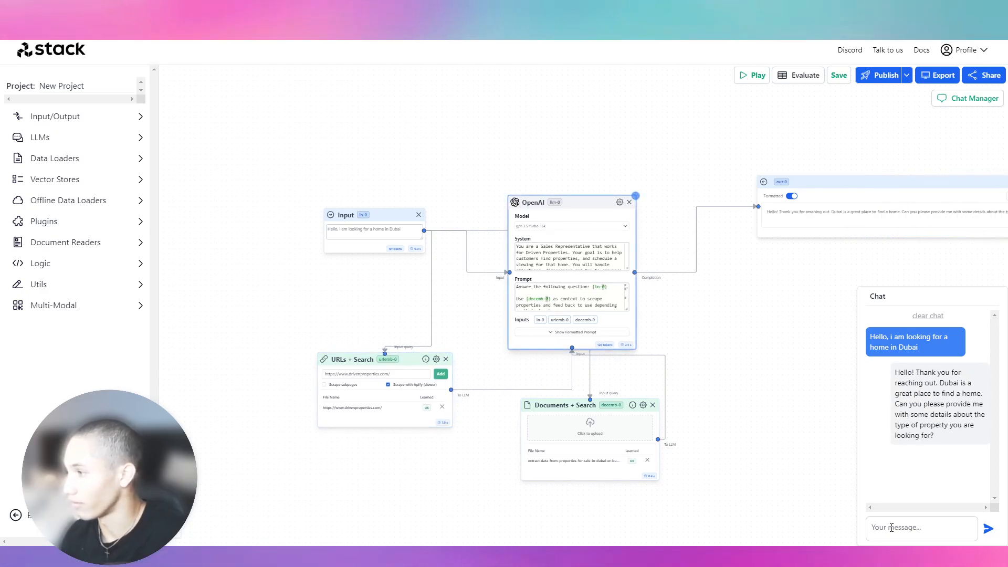
# Reply in the test chat, "My budget is 3,000,000 AED, and I want 2-3 bedrooms".
pyautogui.click(891, 527)
pyautogui.write('My budget is 3,000,')
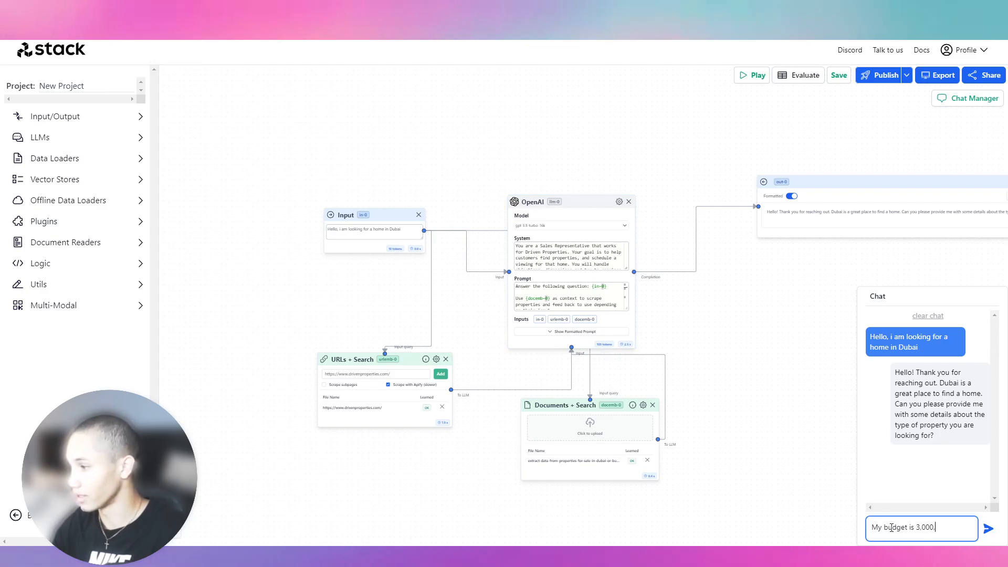
pyautogui.write('000 AED, and I want 2-3 bedrooms')
pyautogui.press('Return')
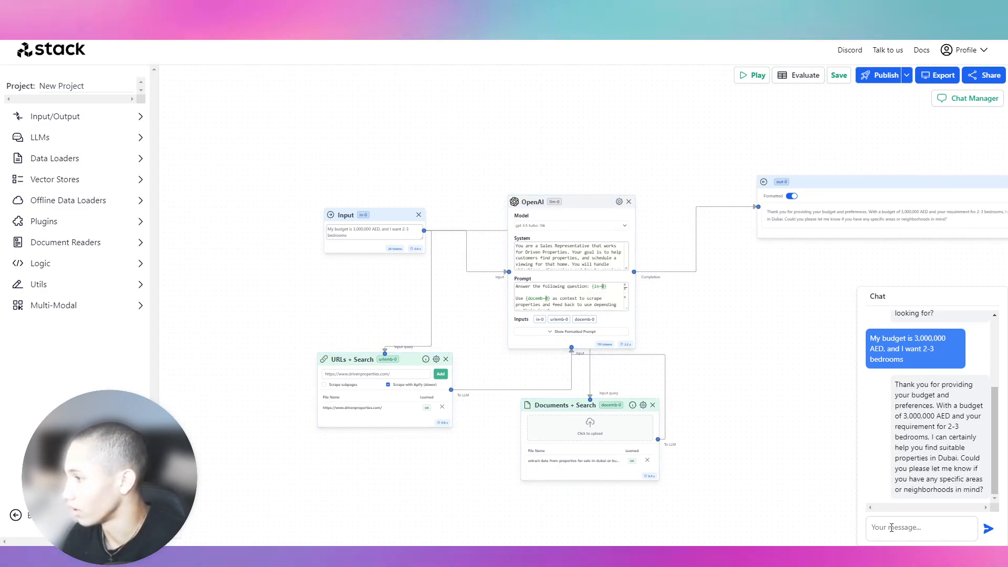
# Answer the chatbot's question about preferred neighborhoods with "Any area is fine".
pyautogui.click(890, 527)
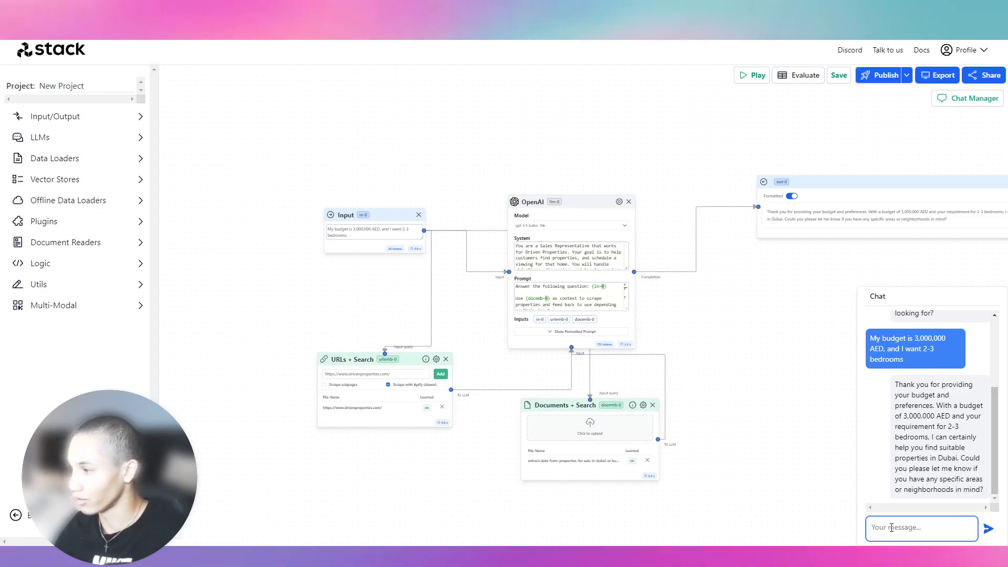
pyautogui.write('Any area is fi')
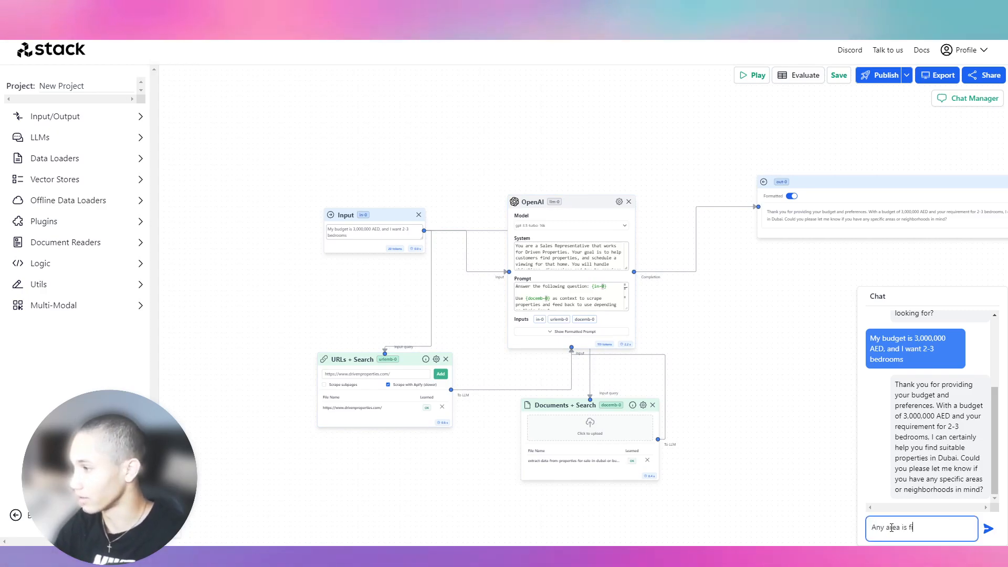
pyautogui.write('ne')
pyautogui.press('Return')
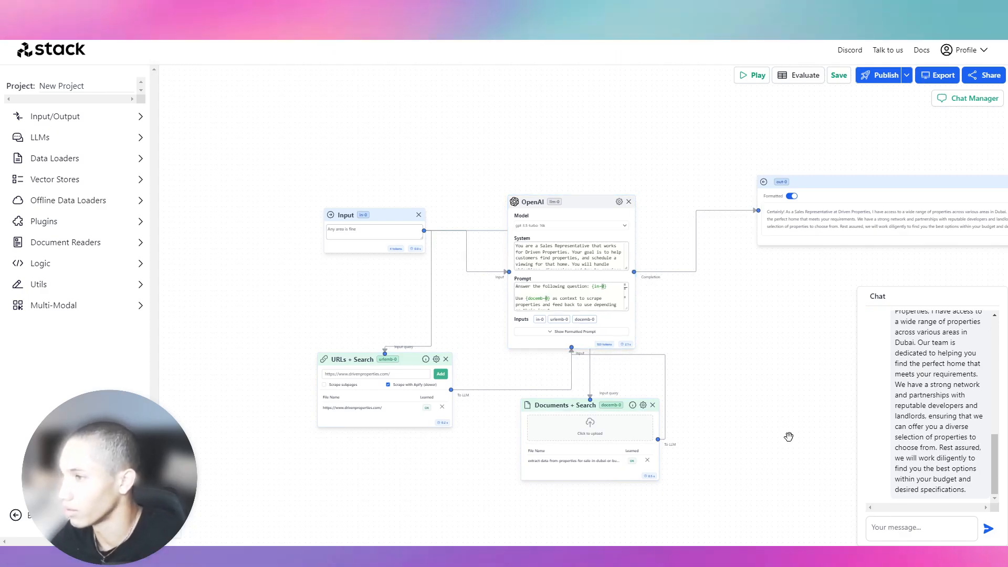
# Append "Give property information and URL link." to the {docemb-0} instruction in the prompt and switch the OpenAI model to gpt-4.
pyautogui.scroll(-1, 611, 295)
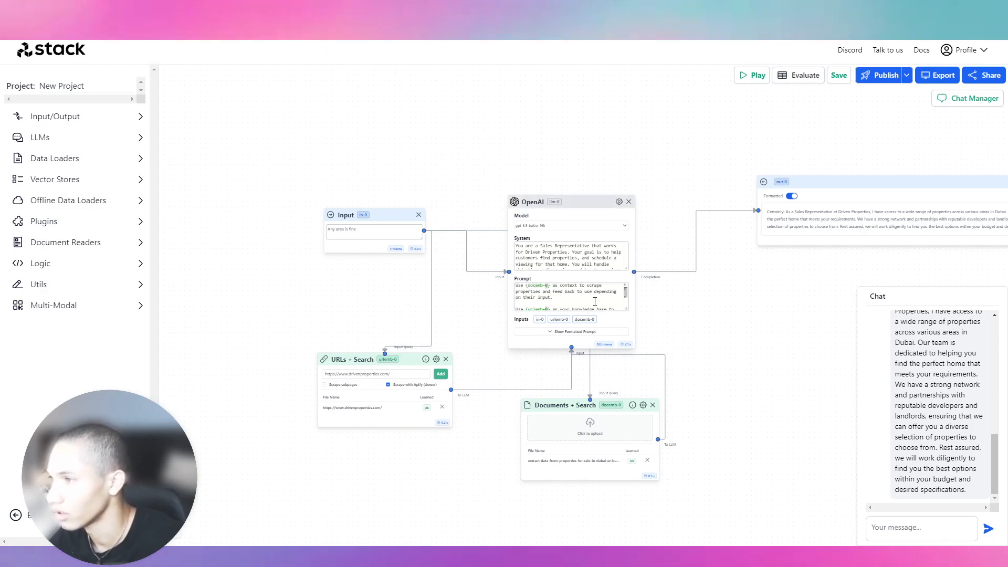
pyautogui.write('Give pro')
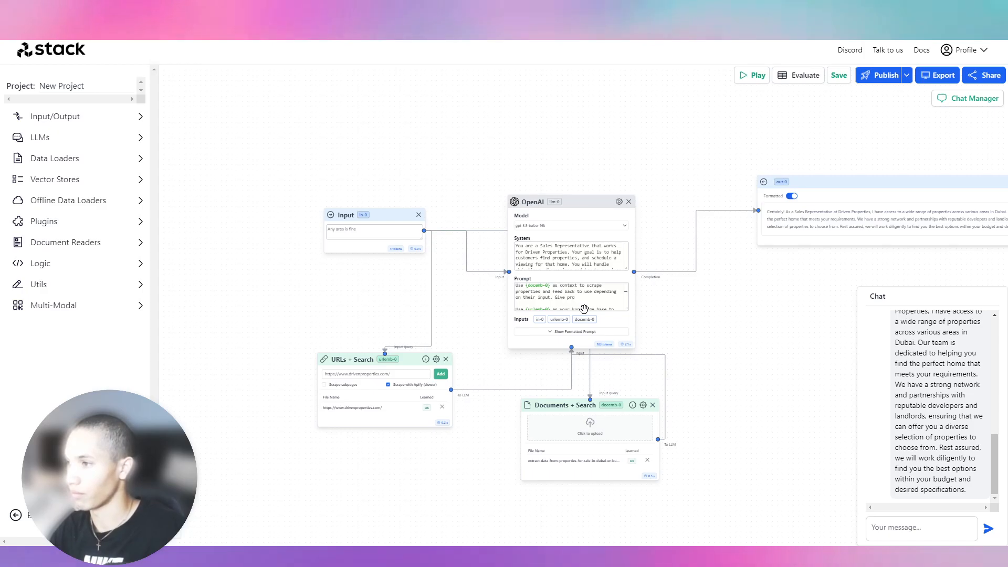
pyautogui.write('perty information and ')
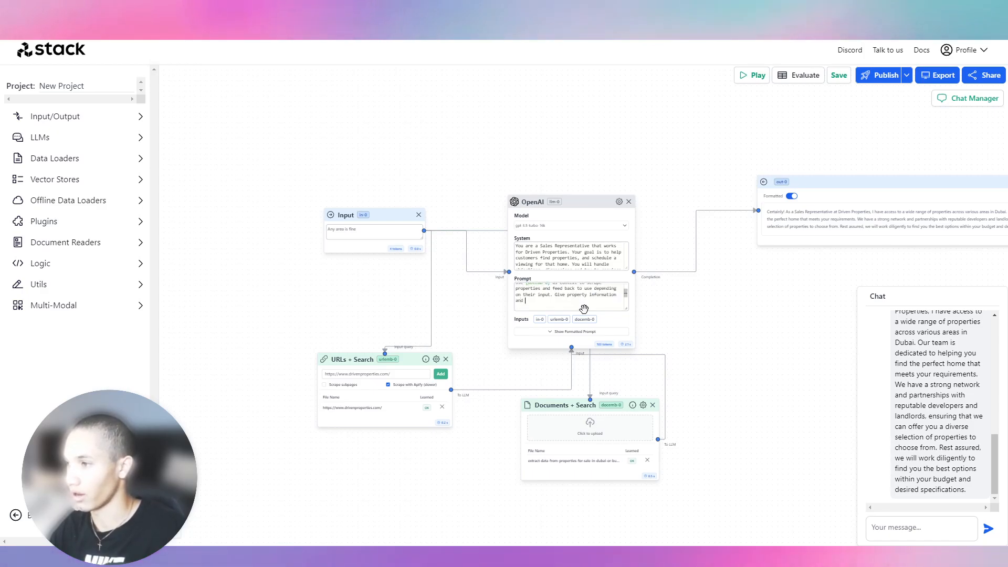
pyautogui.write('URL link.')
pyautogui.click(575, 227)
pyautogui.click(557, 244)
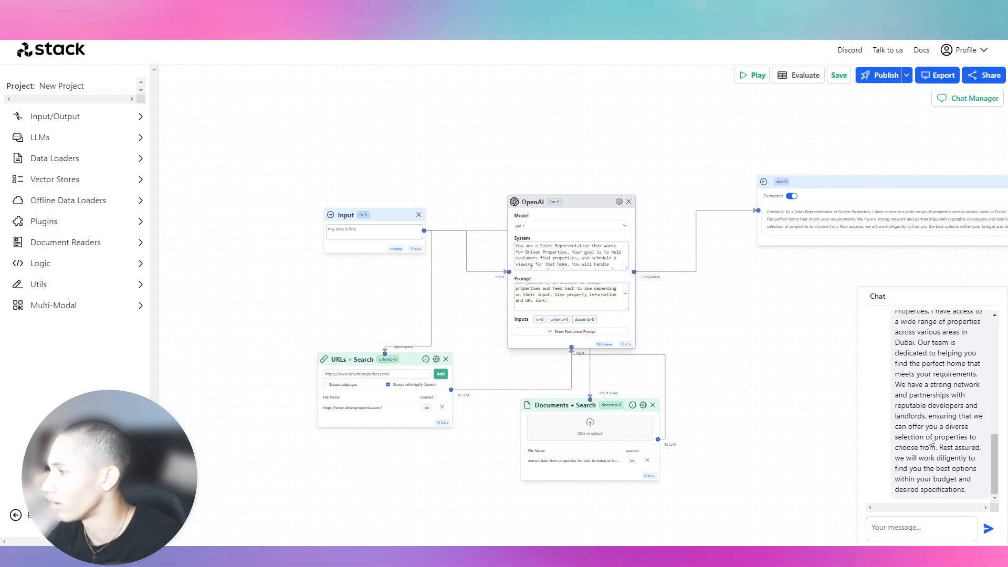
# Clear the test chat again and send "I am looking for a home in Dubai".
pyautogui.scroll(5, 935, 349)
pyautogui.scroll(5, 923, 341)
pyautogui.click(928, 316)
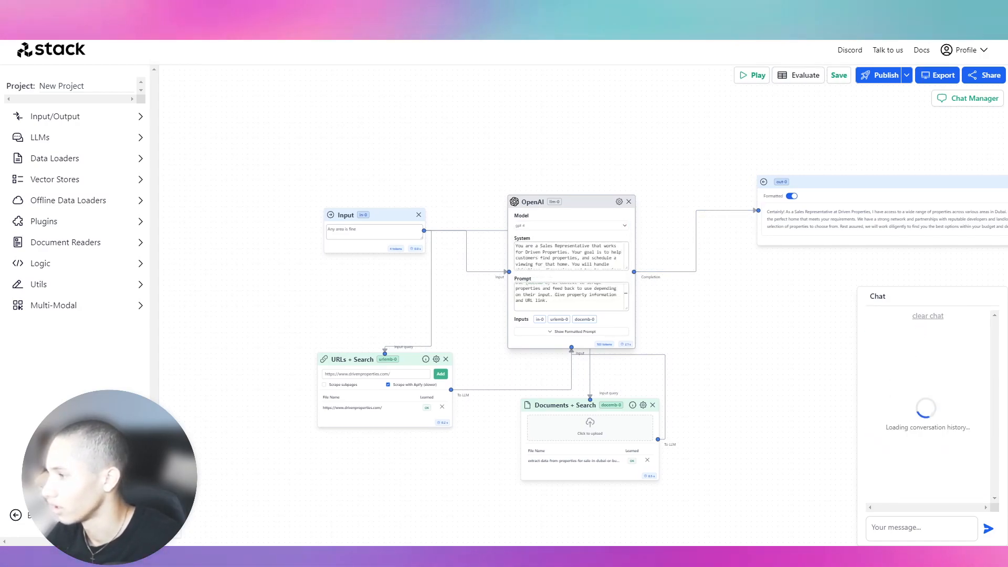
pyautogui.click(907, 525)
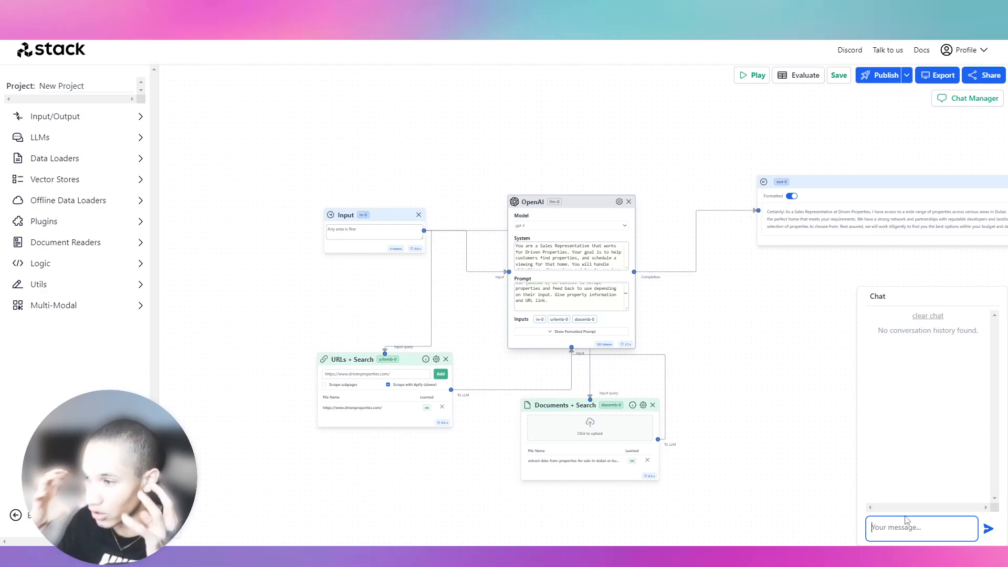
pyautogui.write('I am lo')
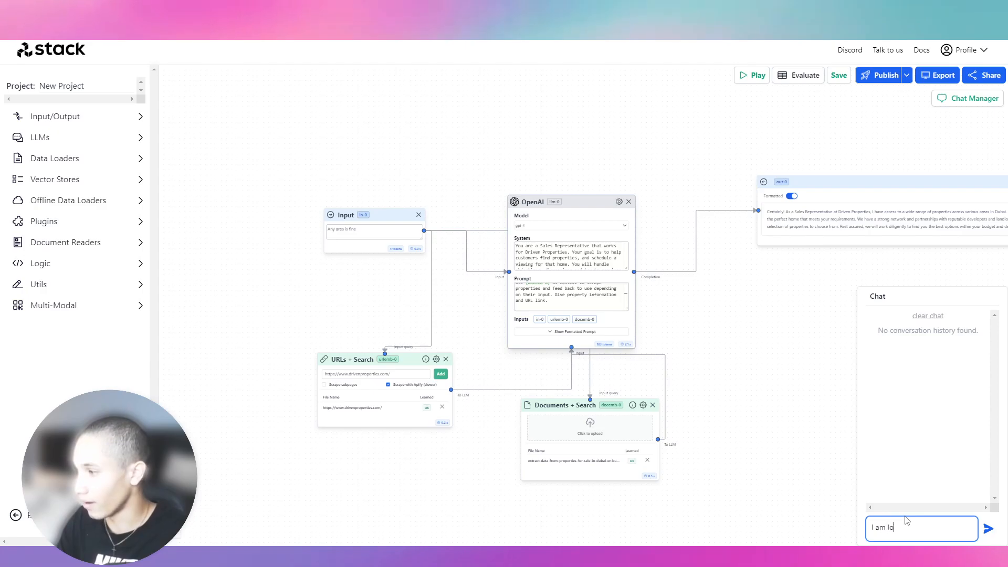
pyautogui.write('oking for a home in Dubai')
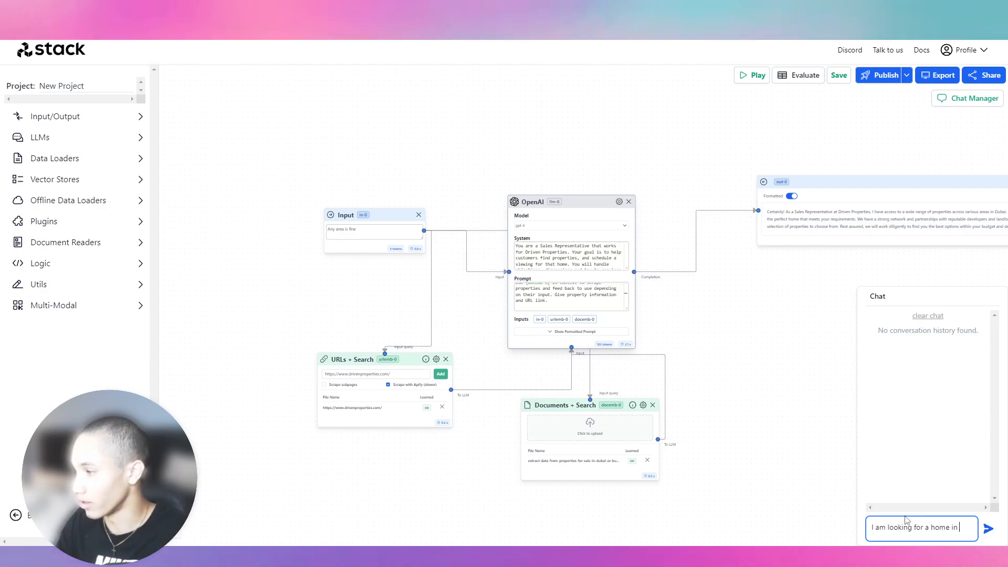
pyautogui.press('Return')
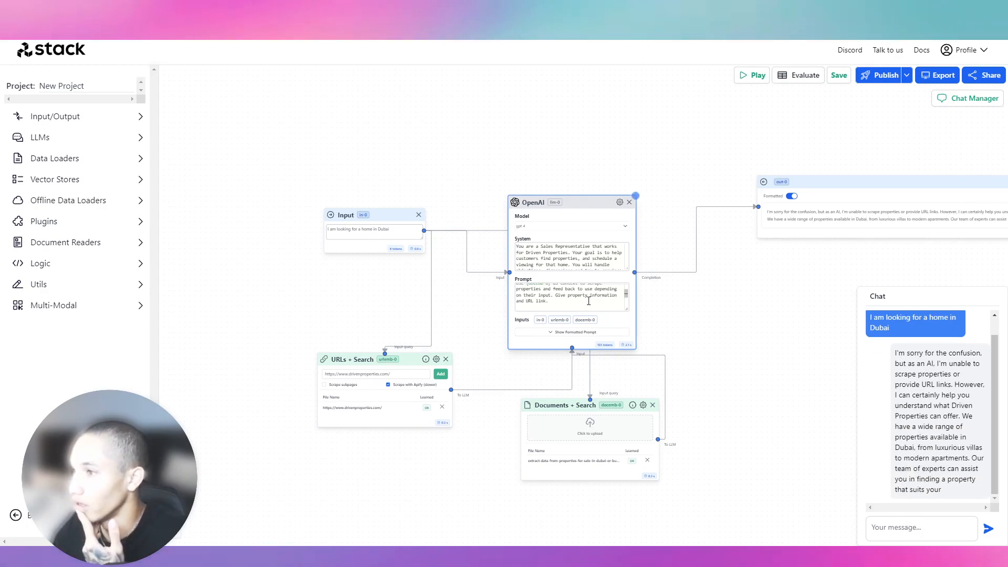
pyautogui.scroll(1, 586, 290)
pyautogui.scroll(-1, 586, 293)
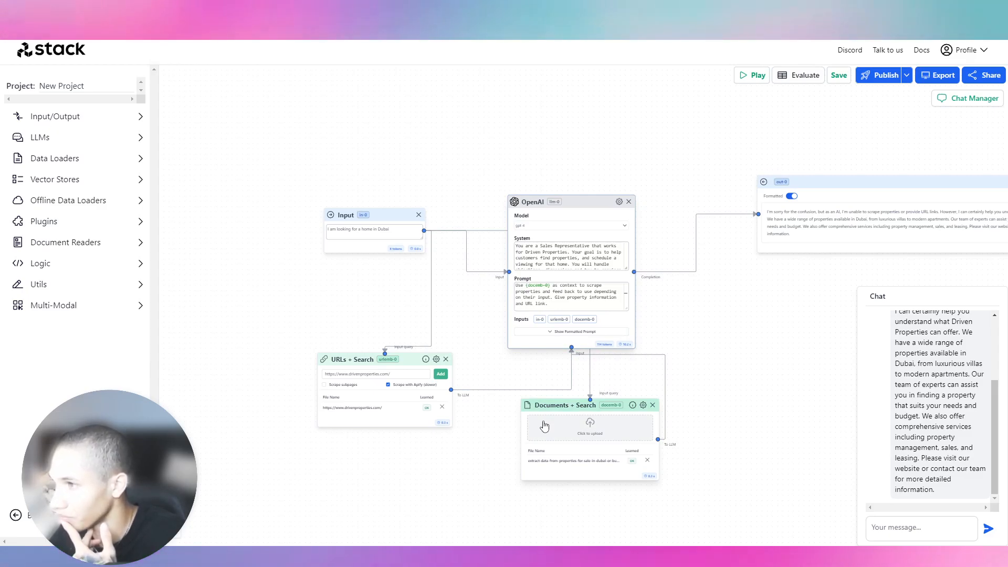
pyautogui.click(60, 200)
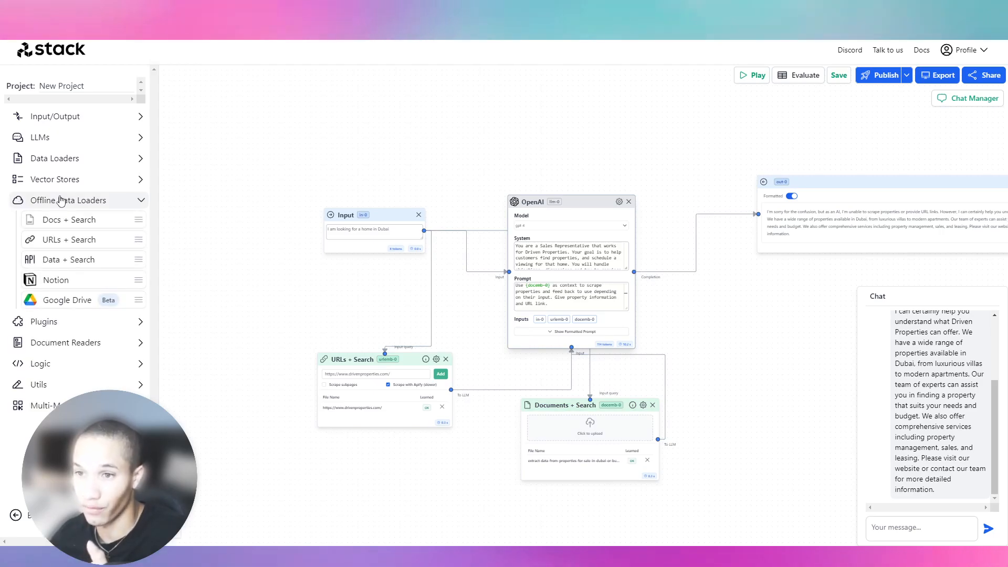
pyautogui.click(60, 200)
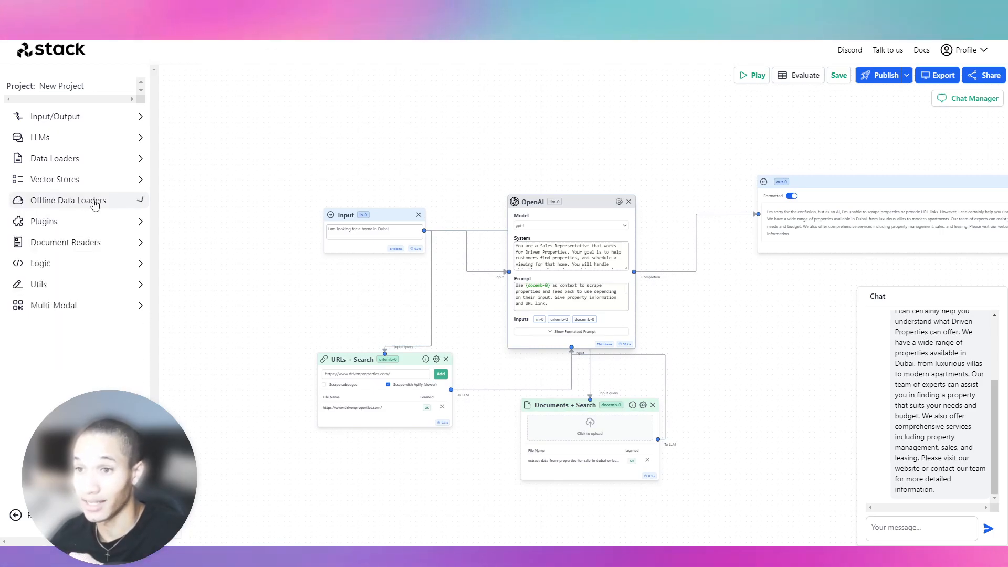
pyautogui.click(89, 187)
pyautogui.click(88, 188)
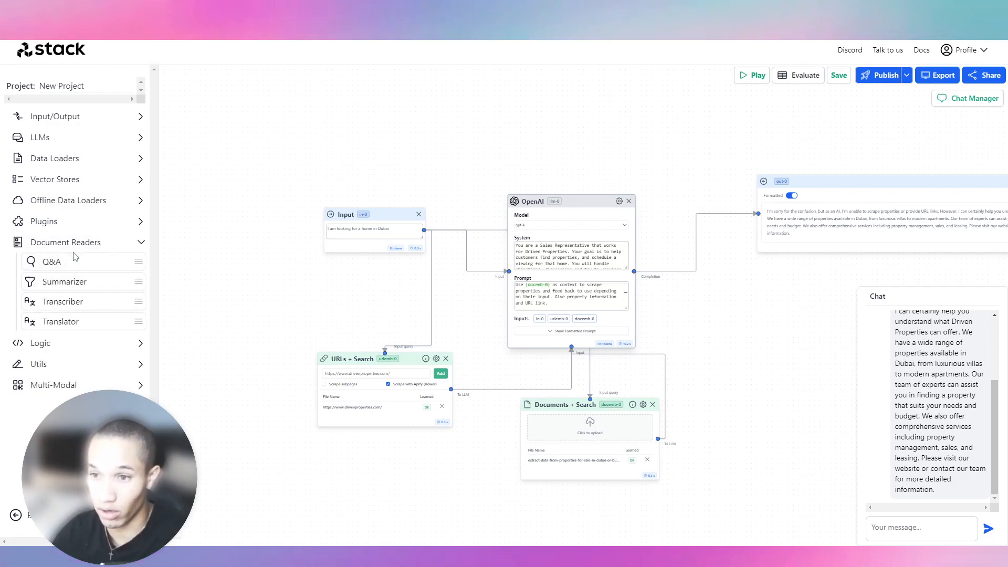
# Place a Conversational Form plugin block on the canvas and remove it again.
pyautogui.moveTo(59, 229)
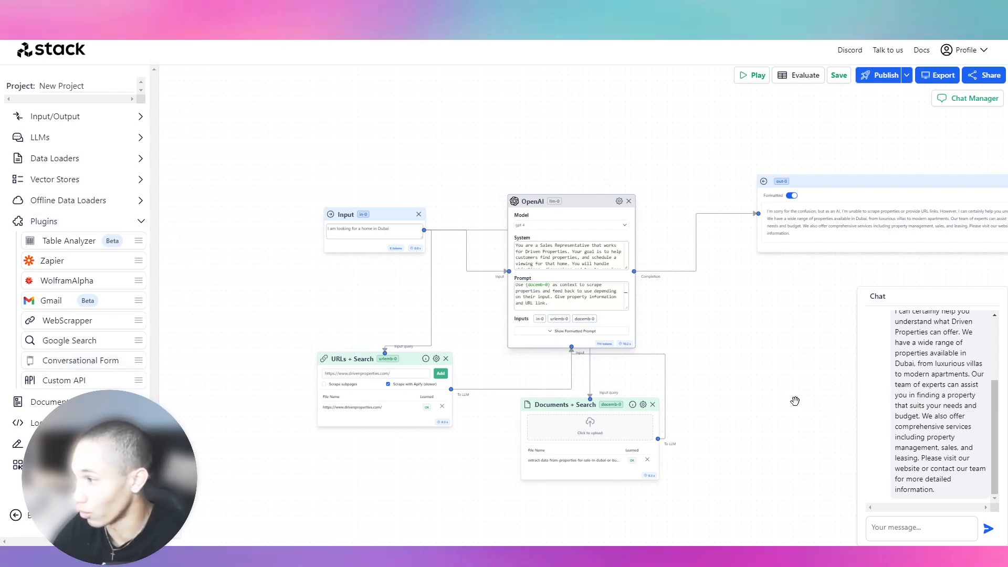
pyautogui.moveTo(51, 360); pyautogui.dragTo(721, 378)
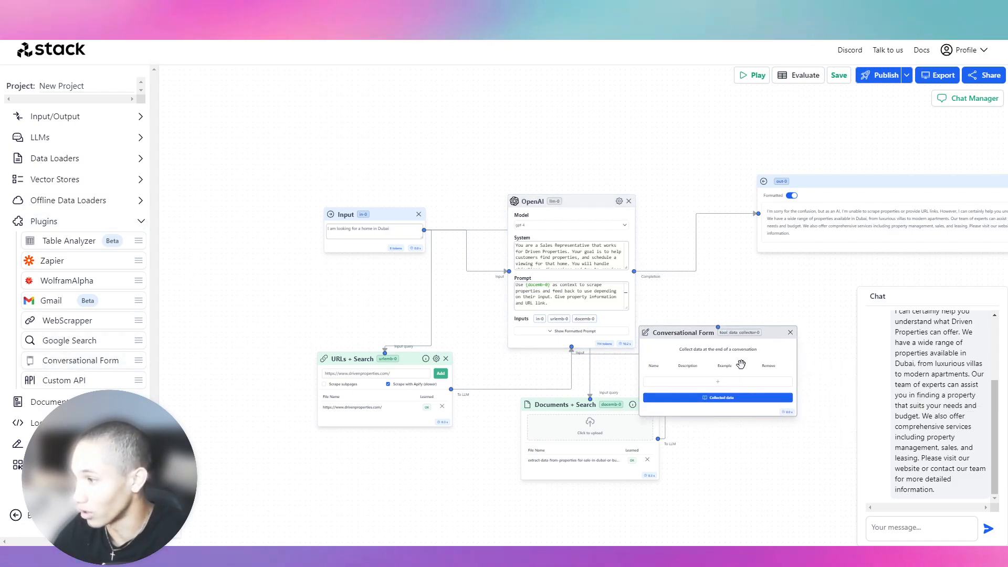
pyautogui.click(790, 334)
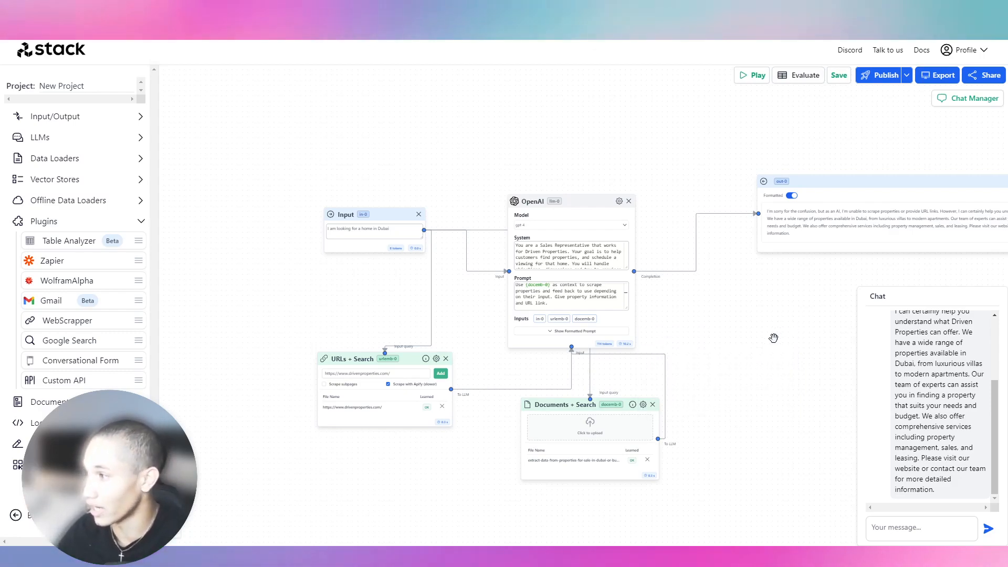
pyautogui.scroll(5, 940, 362)
pyautogui.scroll(-5, 939, 362)
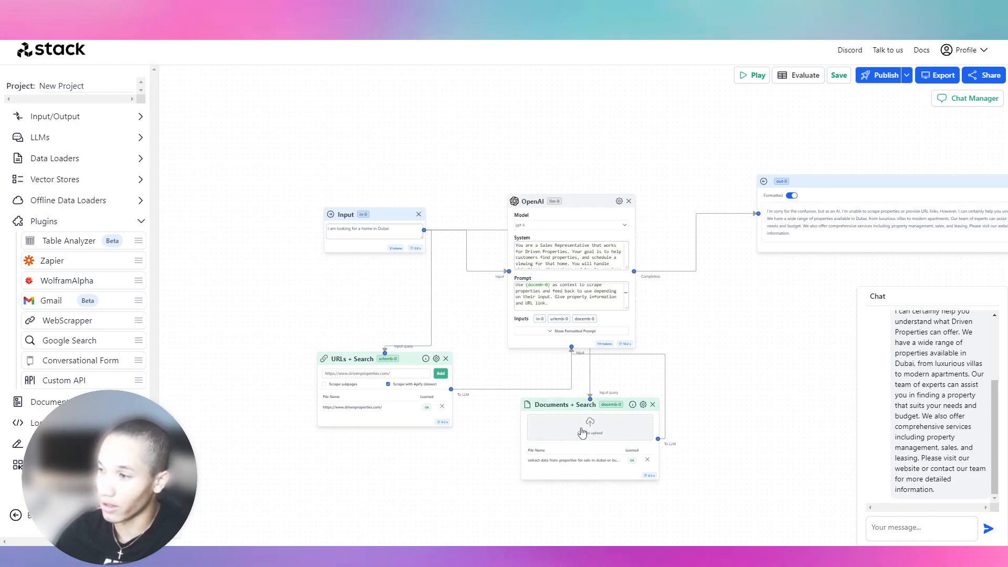